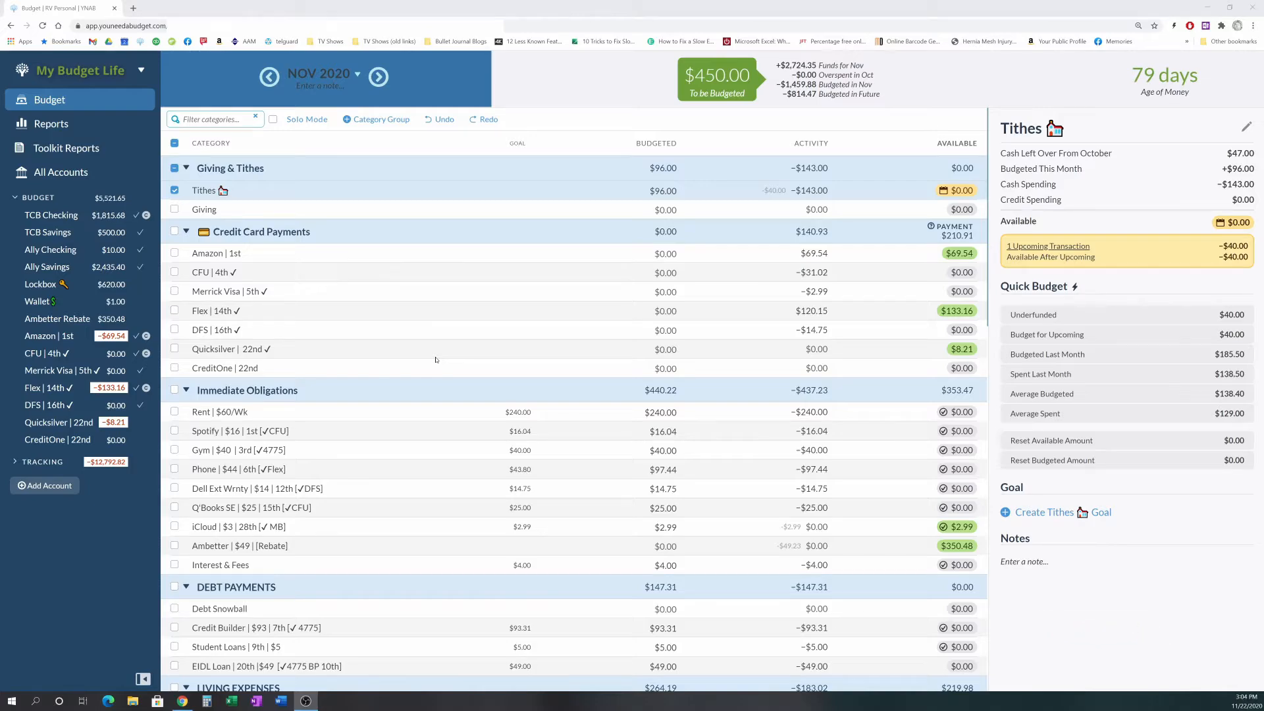
# - Add $45 to the Tithes category's budgeted amount for November 2020
pyautogui.click(175, 192)
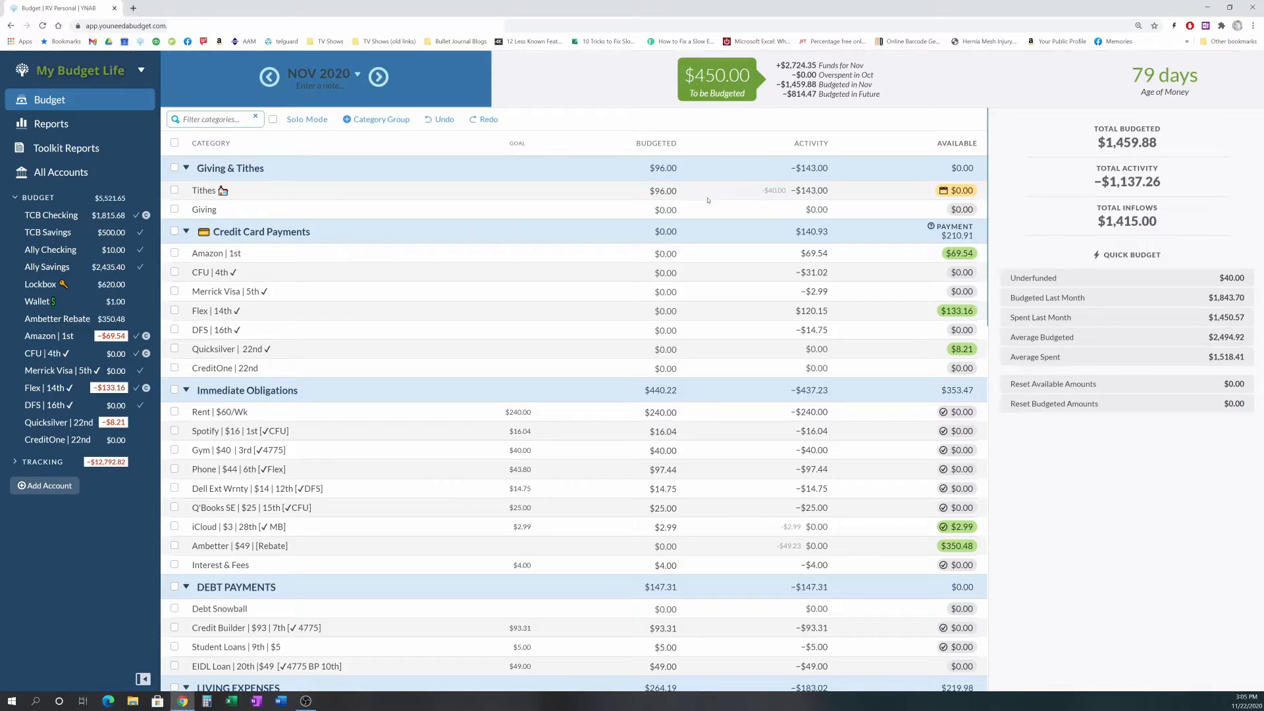
pyautogui.click(670, 190)
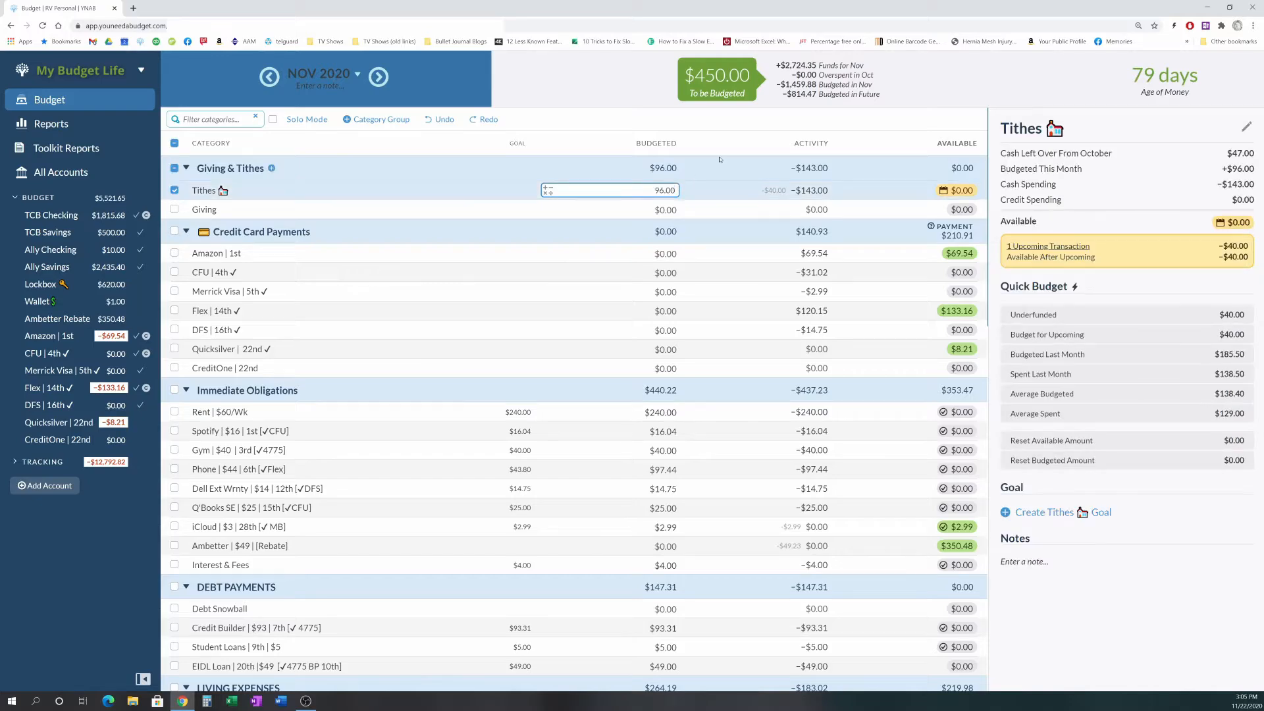
pyautogui.write('+45')
pyautogui.press('Return')
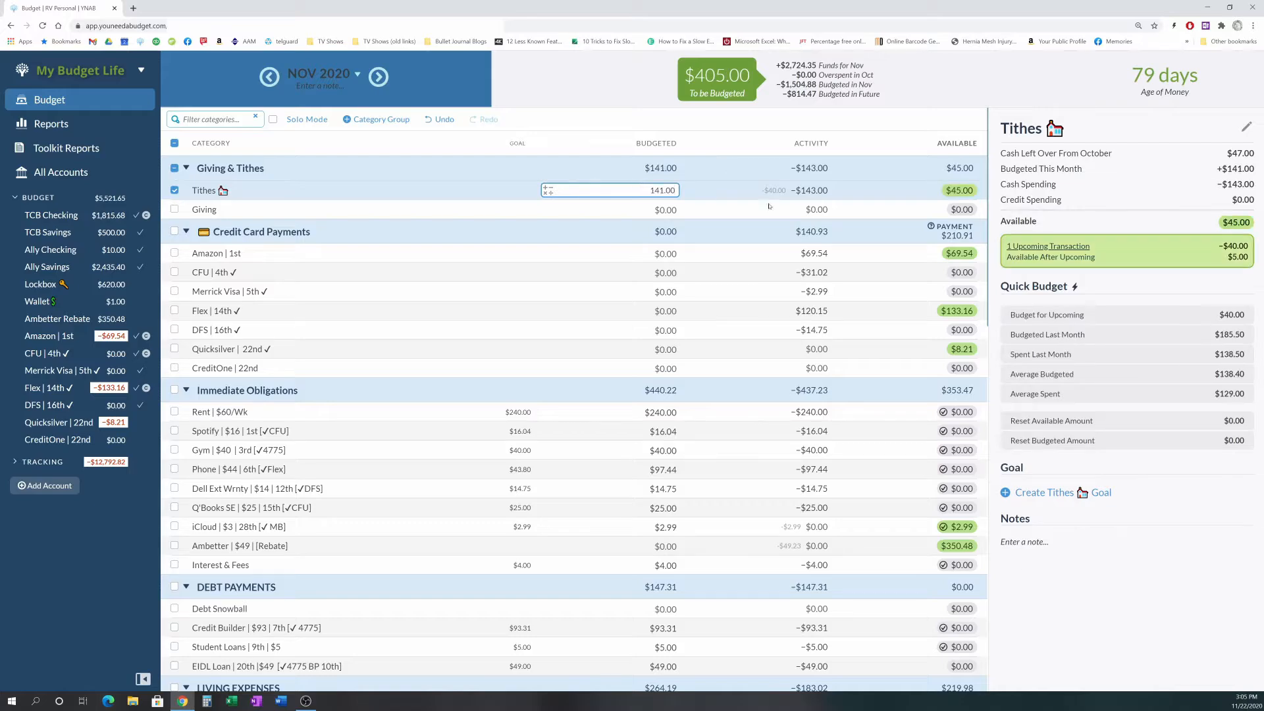
# - In the TCB Checking account, enter the scheduled NLBC tithes transaction now
pyautogui.moveTo(778, 193)
pyautogui.click(51, 215)
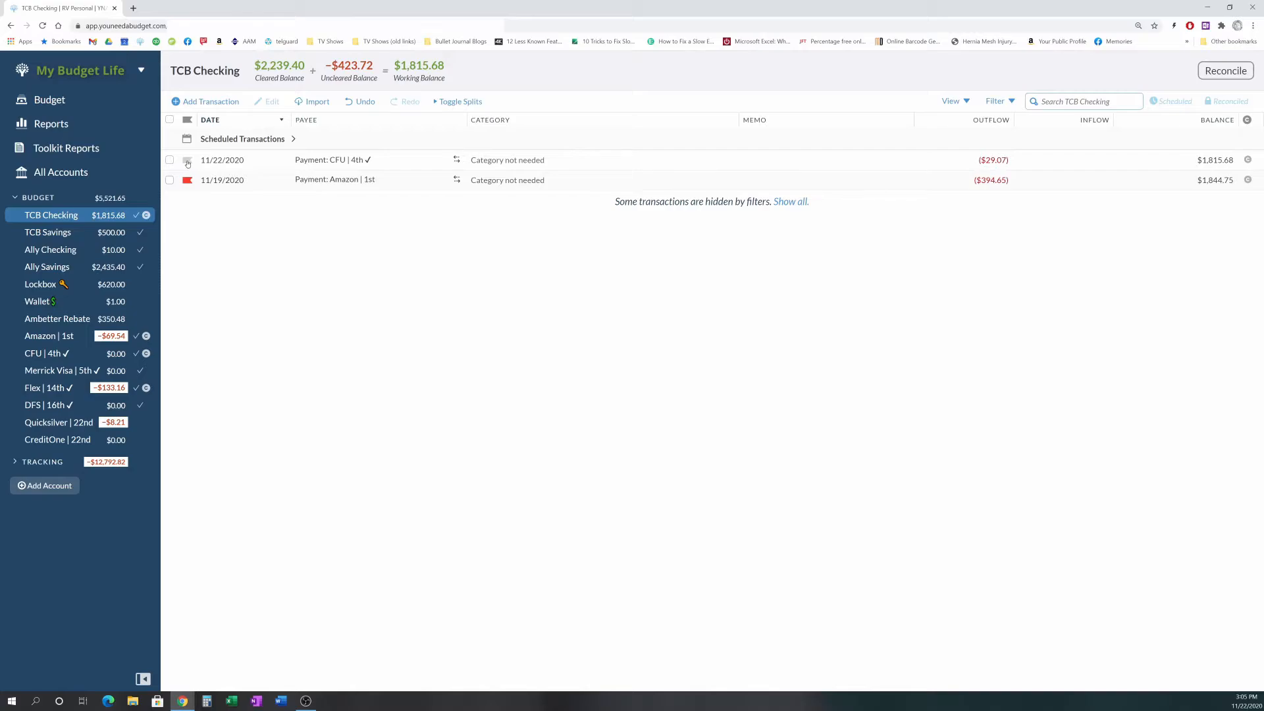
pyautogui.click(187, 160)
pyautogui.click(200, 198)
pyautogui.click(218, 139)
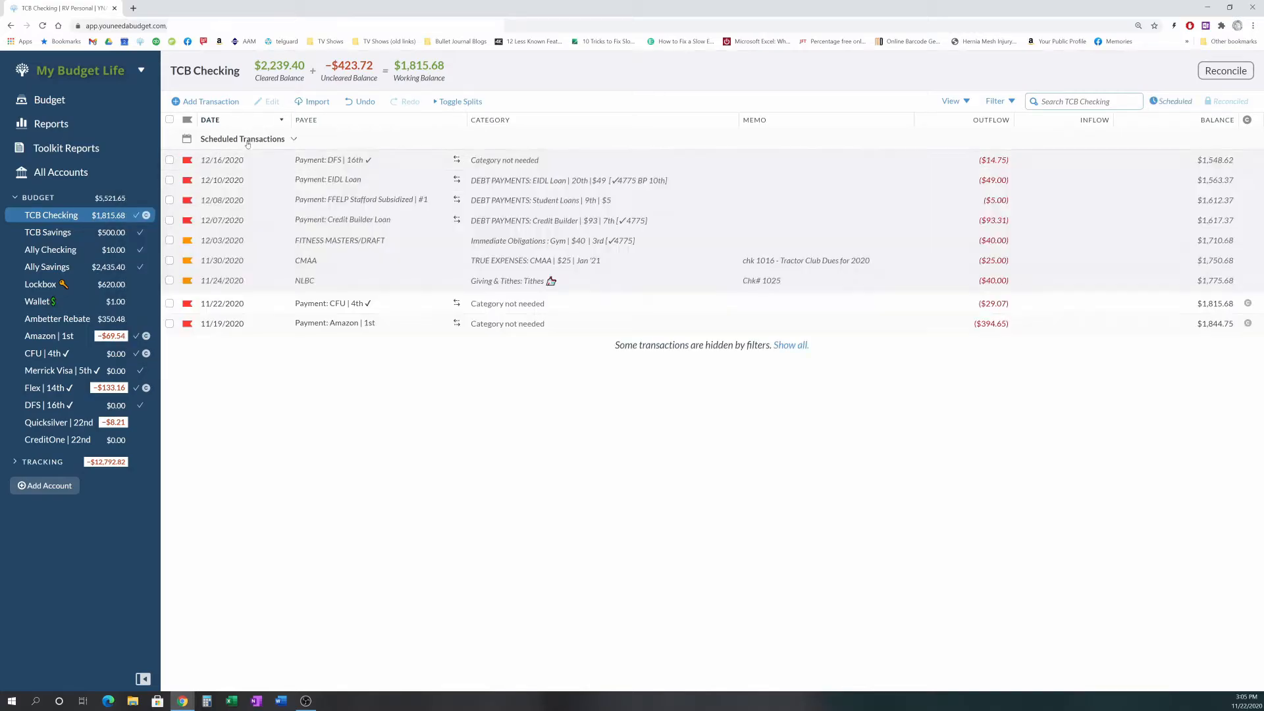
pyautogui.click(169, 281)
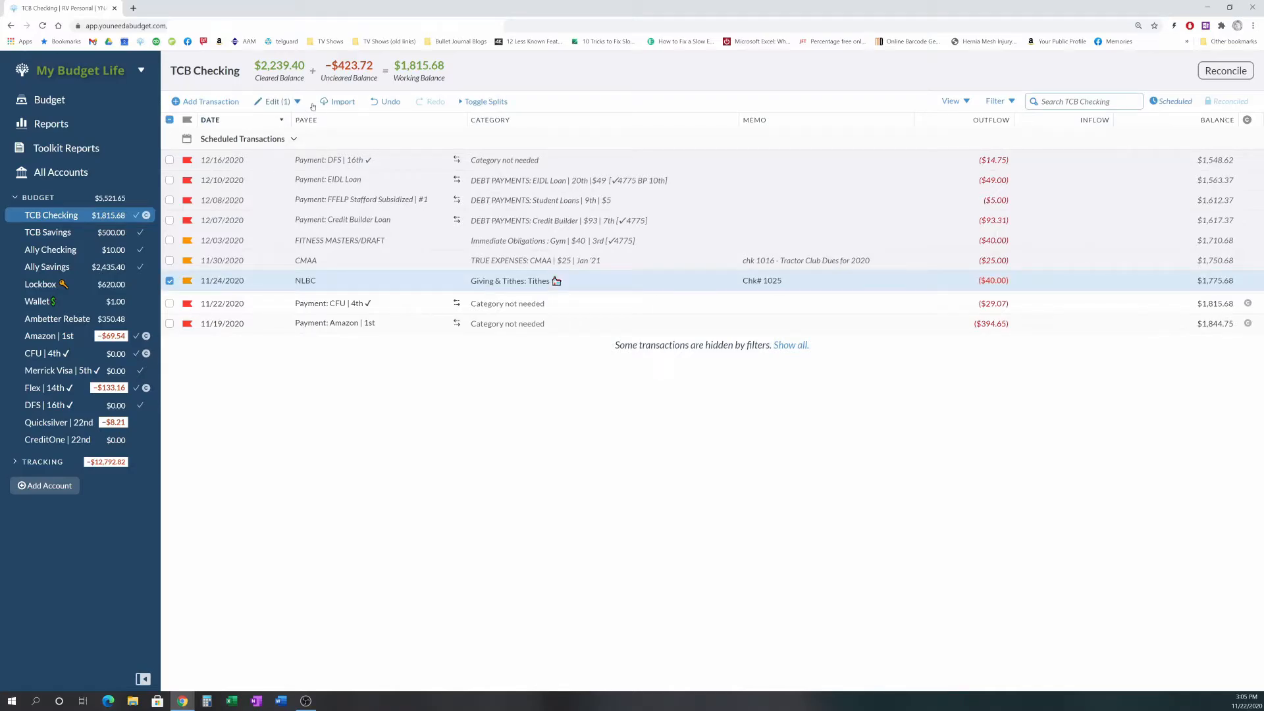
pyautogui.click(295, 104)
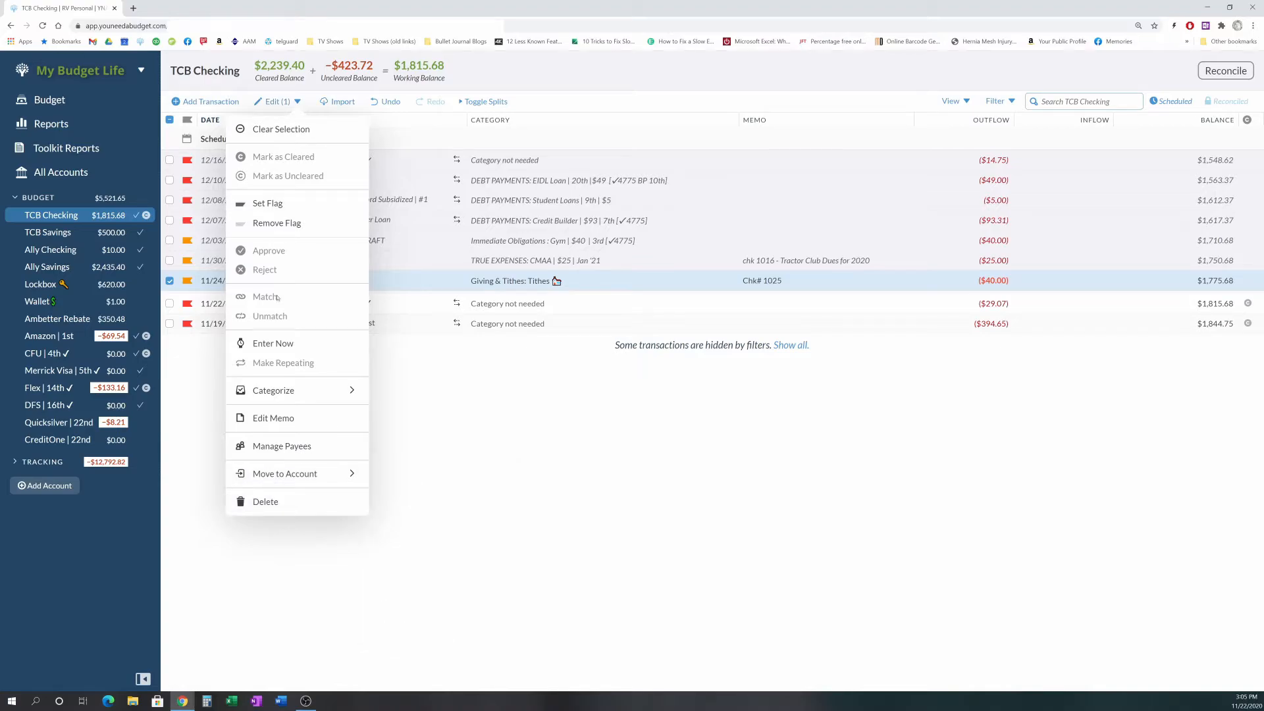
pyautogui.click(273, 343)
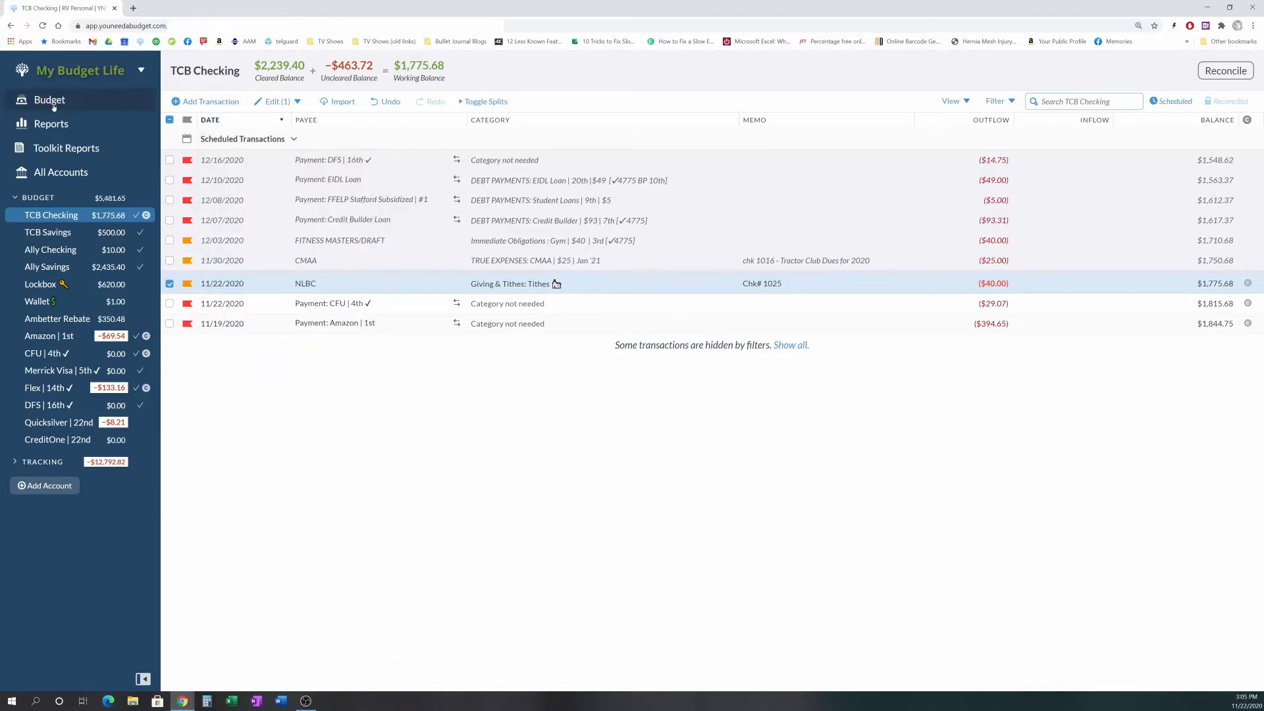
# - Review the scheduled transactions in the Flex | 14th account, then return to the budget
pyautogui.click(125, 99)
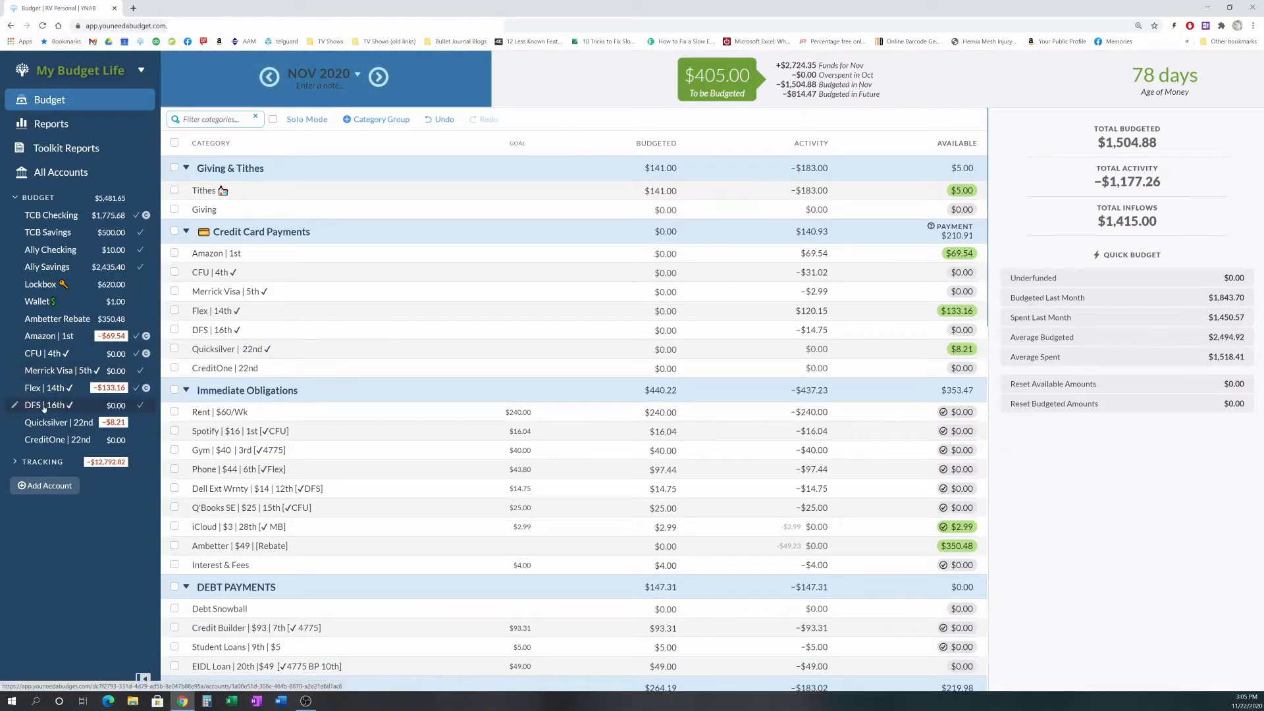
pyautogui.click(77, 390)
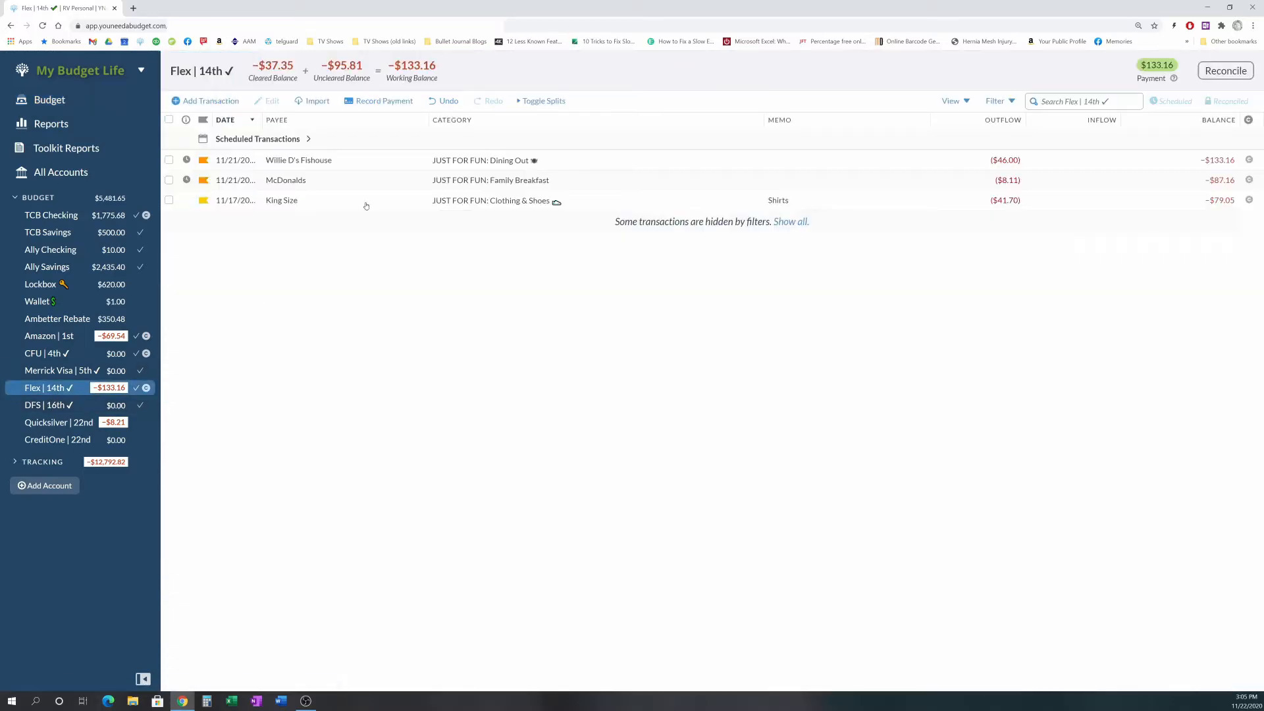
pyautogui.click(285, 142)
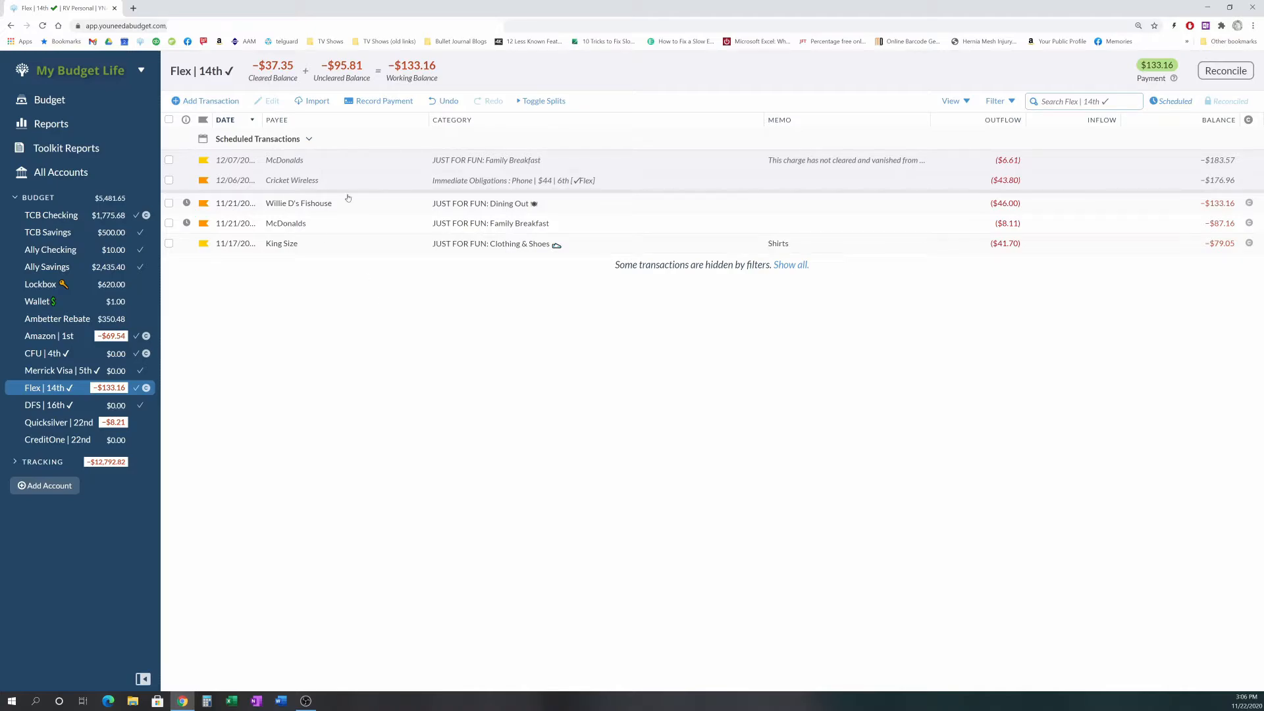
pyautogui.click(306, 140)
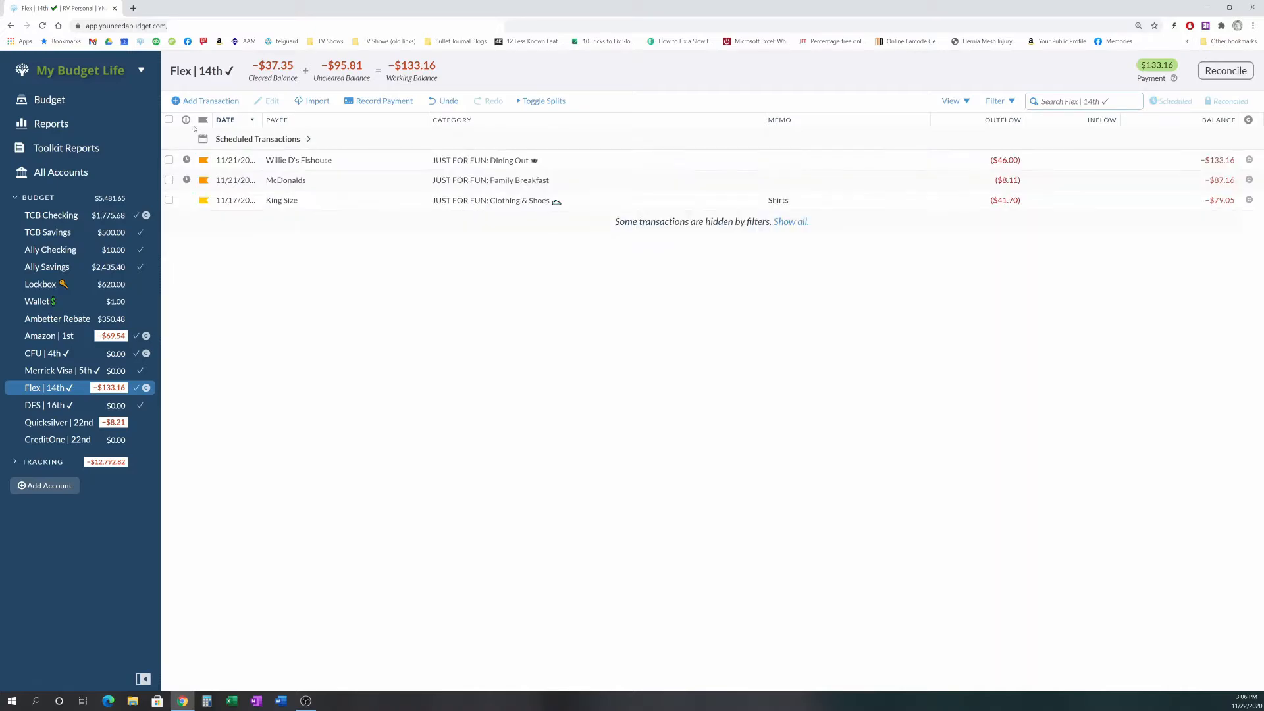
pyautogui.click(59, 102)
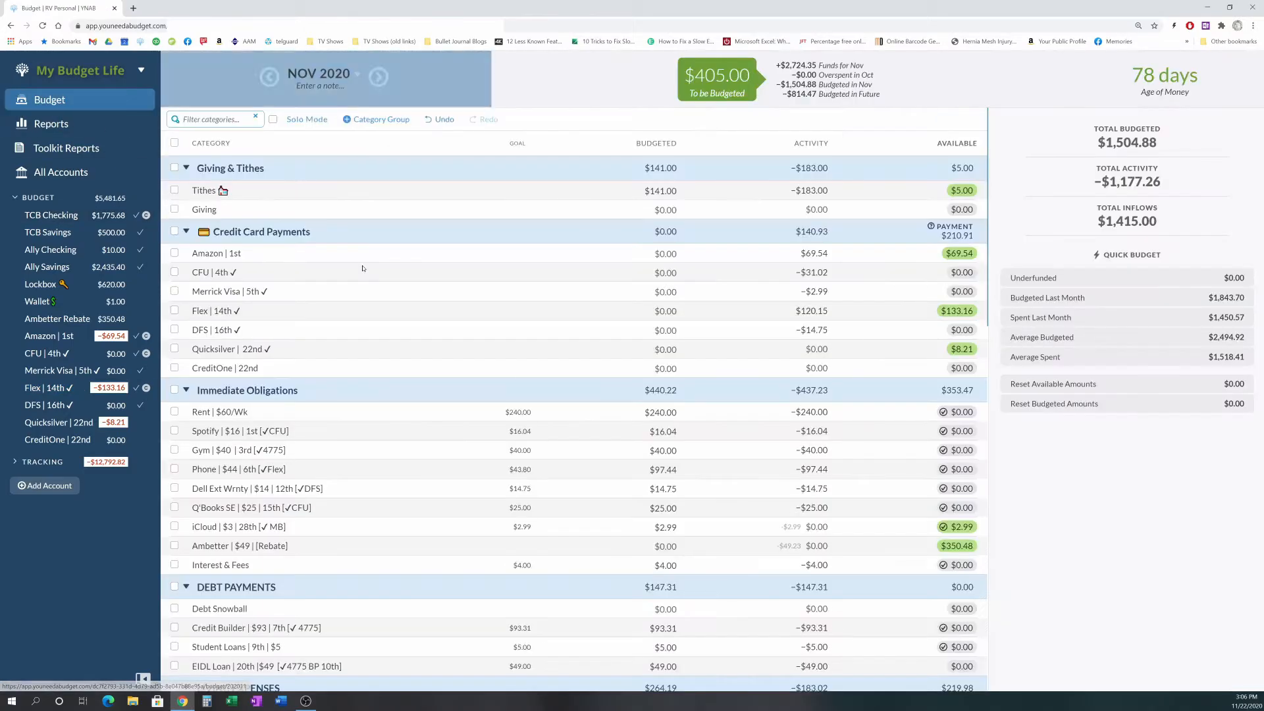
# - Scroll through the budget categories to review the month's budgeted and available amounts
pyautogui.scroll(-5, 724, 303)
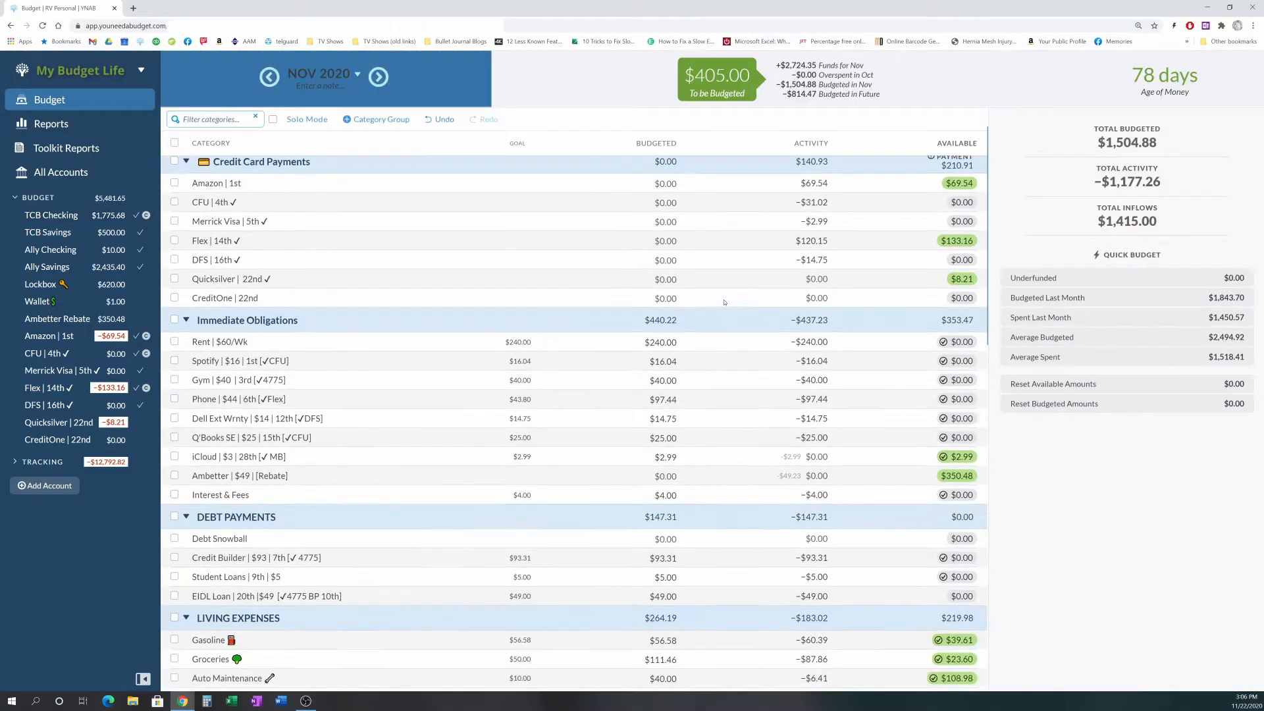
pyautogui.scroll(-7, 724, 302)
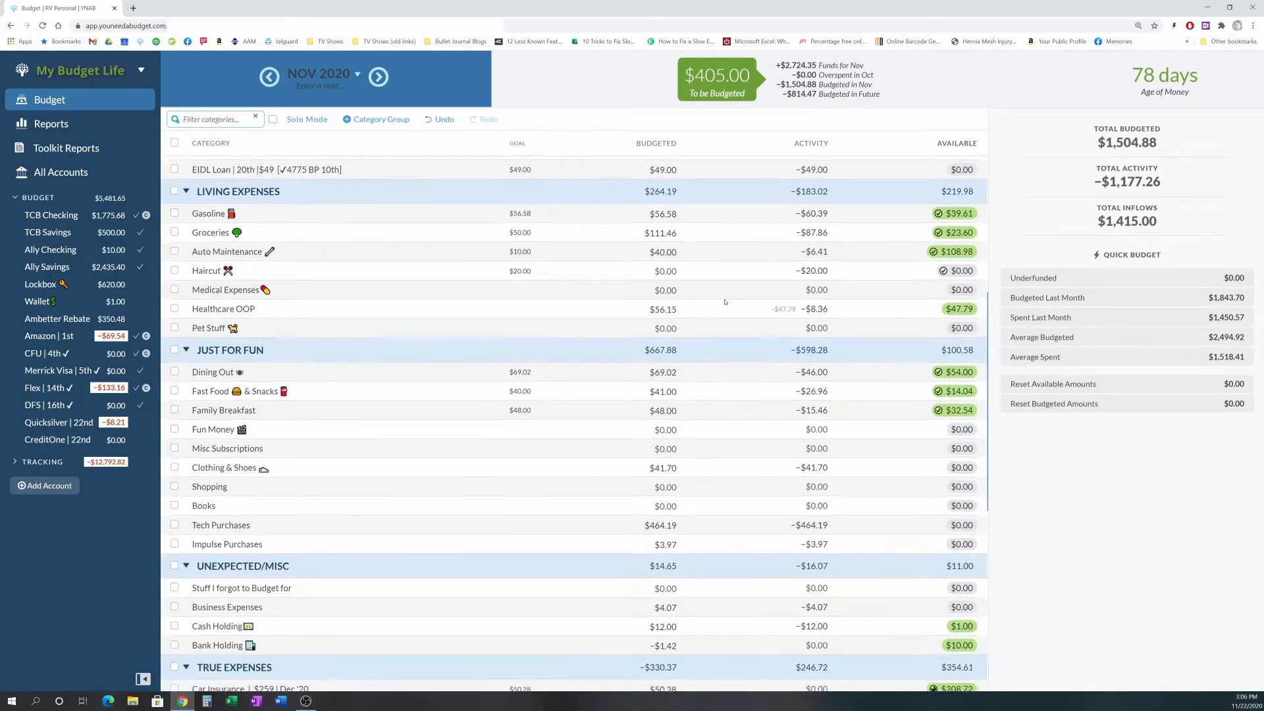
pyautogui.scroll(-3, 726, 301)
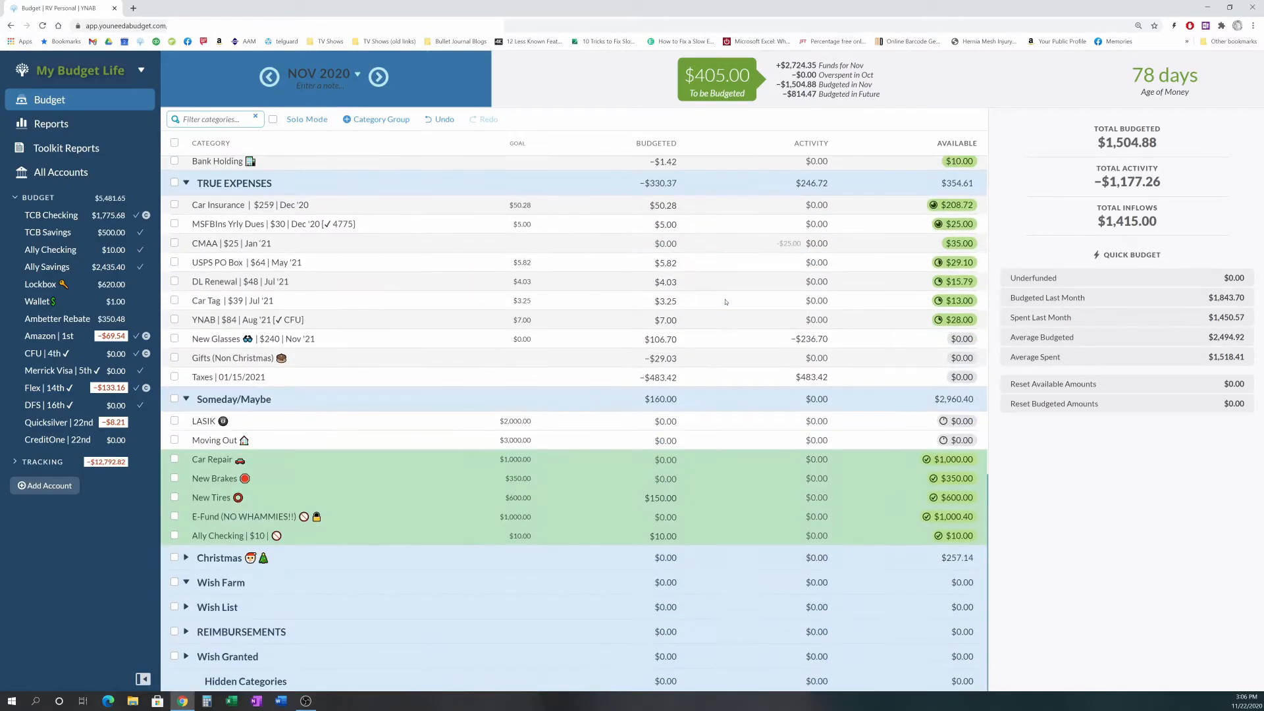
pyautogui.scroll(2, 725, 302)
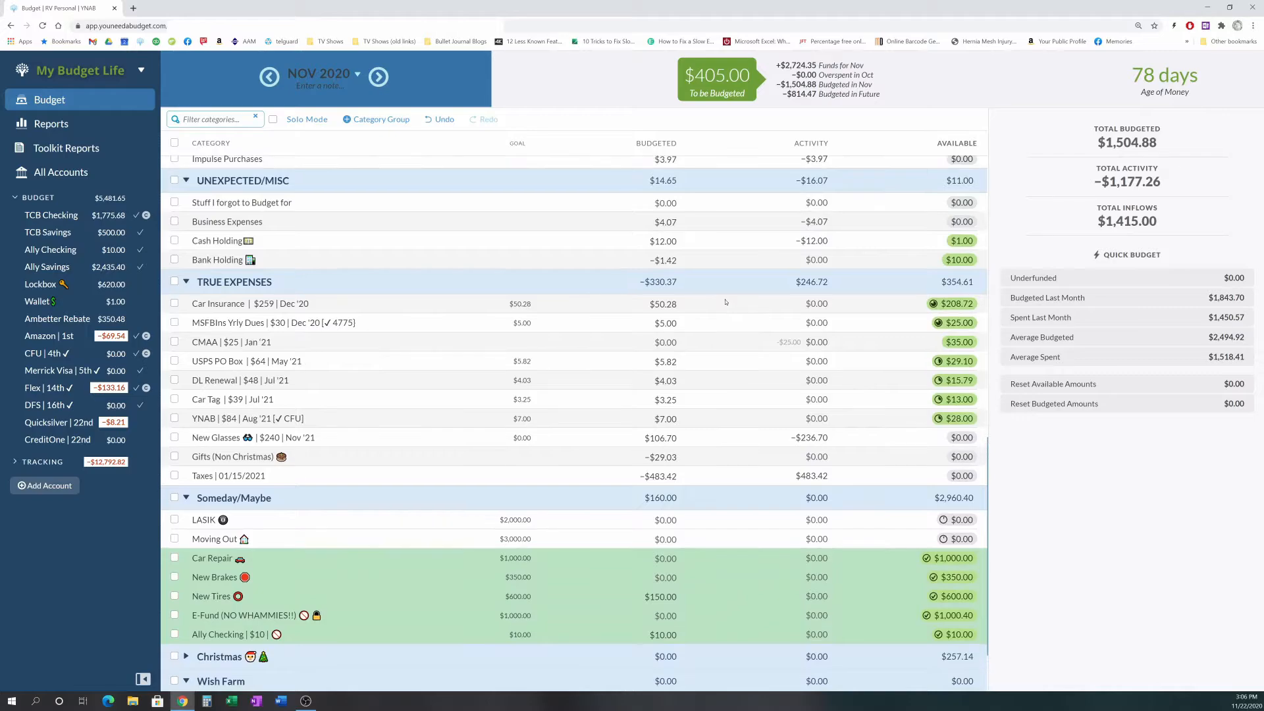
pyautogui.scroll(3, 751, 342)
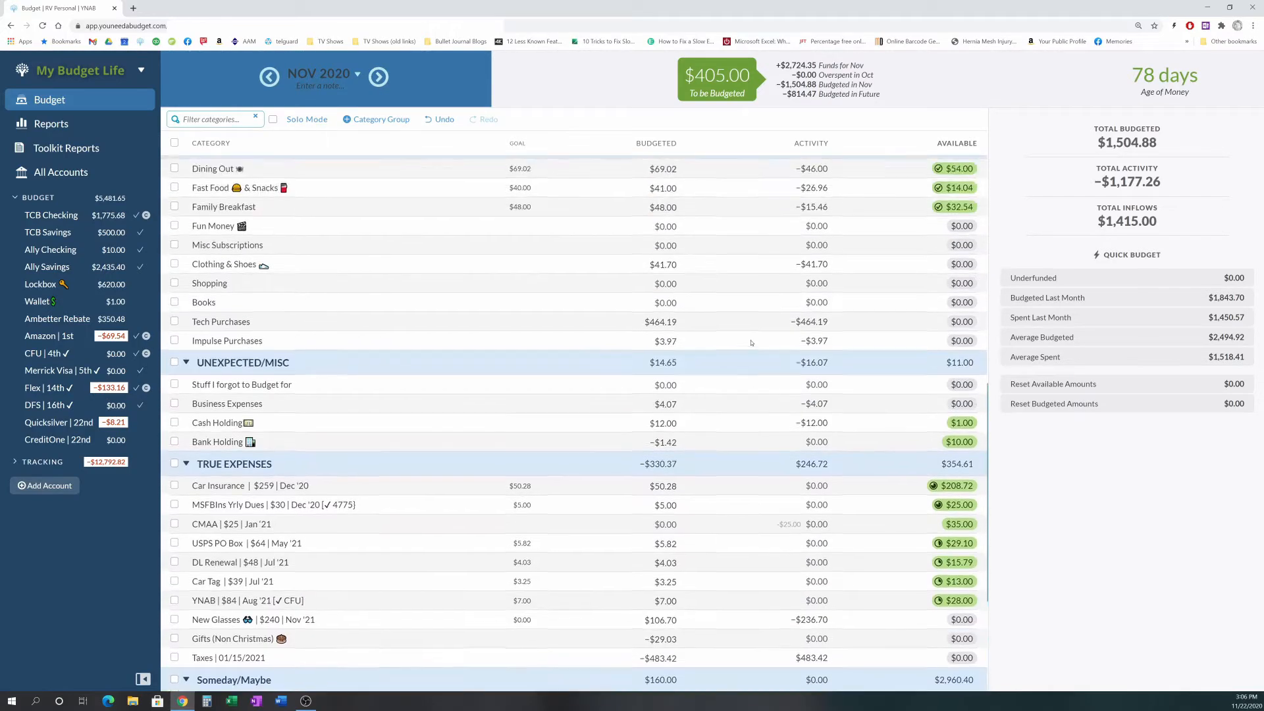
pyautogui.scroll(4, 751, 343)
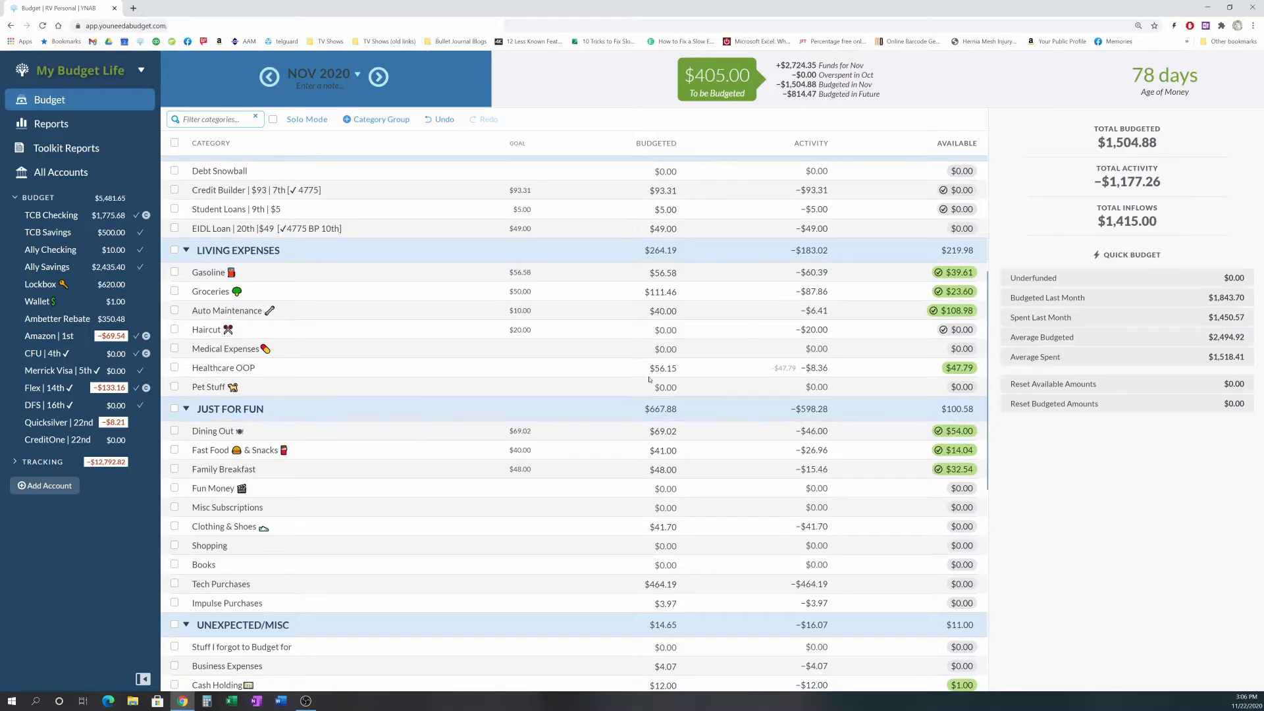
pyautogui.scroll(-6, 649, 380)
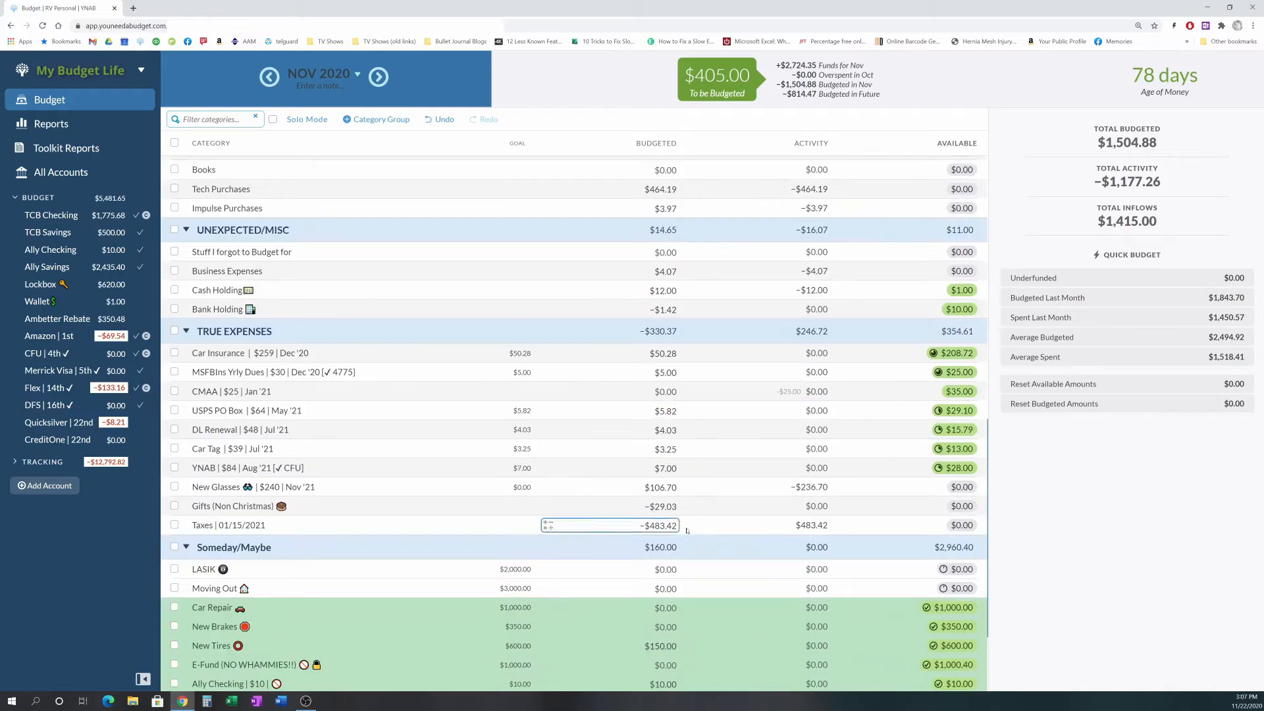
pyautogui.scroll(-2, 687, 530)
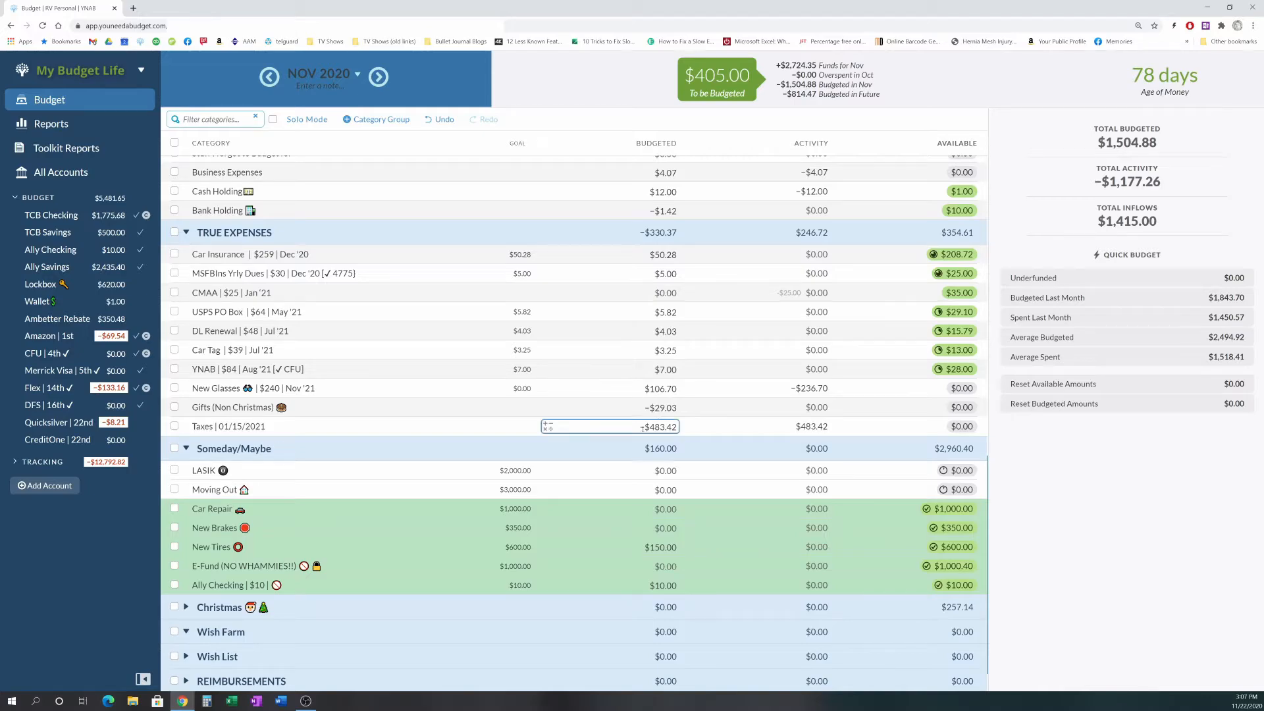
pyautogui.click(618, 428)
pyautogui.scroll(-2, 625, 404)
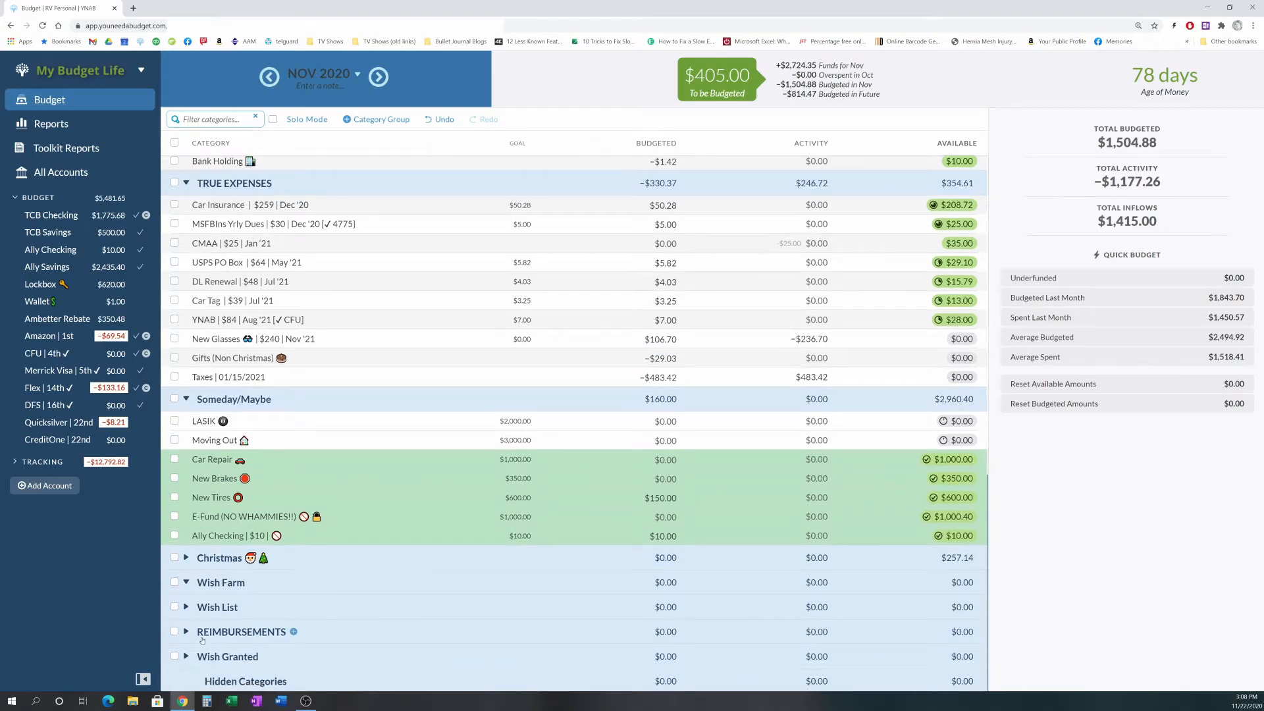
# - Expand and collapse the Wish List and Wish Granted groups to review their categories
pyautogui.click(186, 607)
pyautogui.scroll(-2, 471, 597)
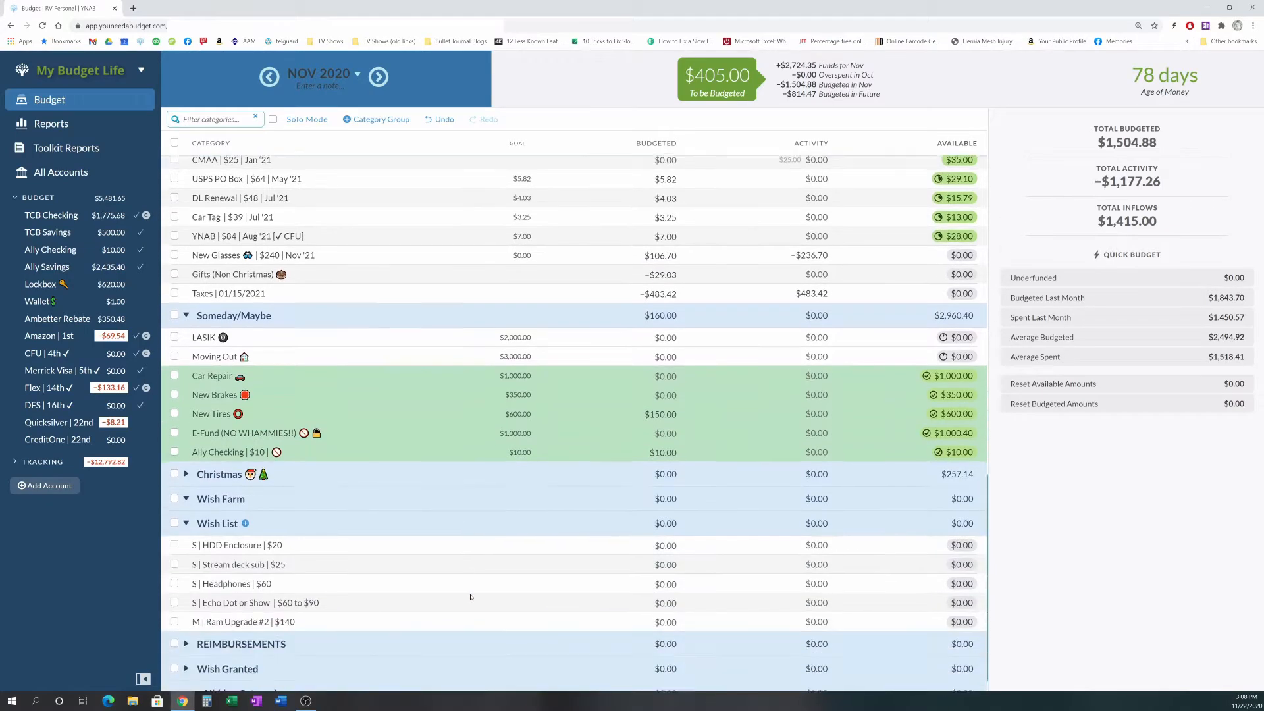
pyautogui.click(187, 513)
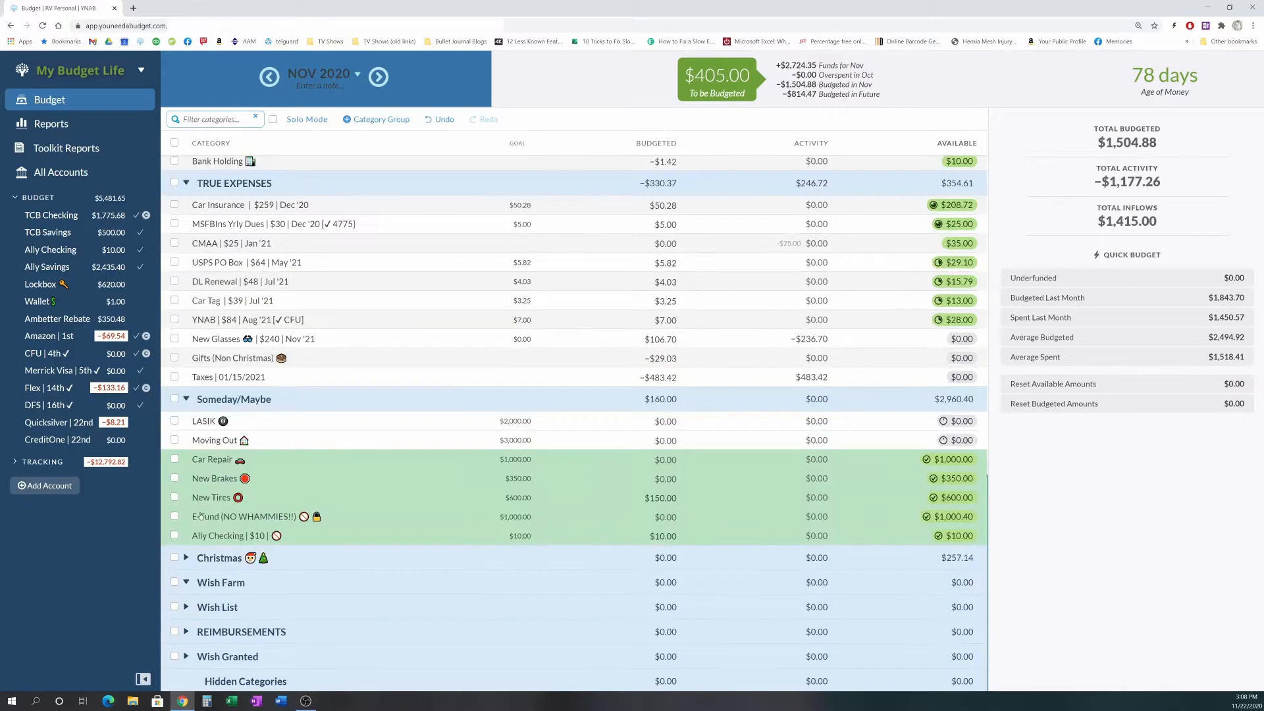
pyautogui.click(186, 656)
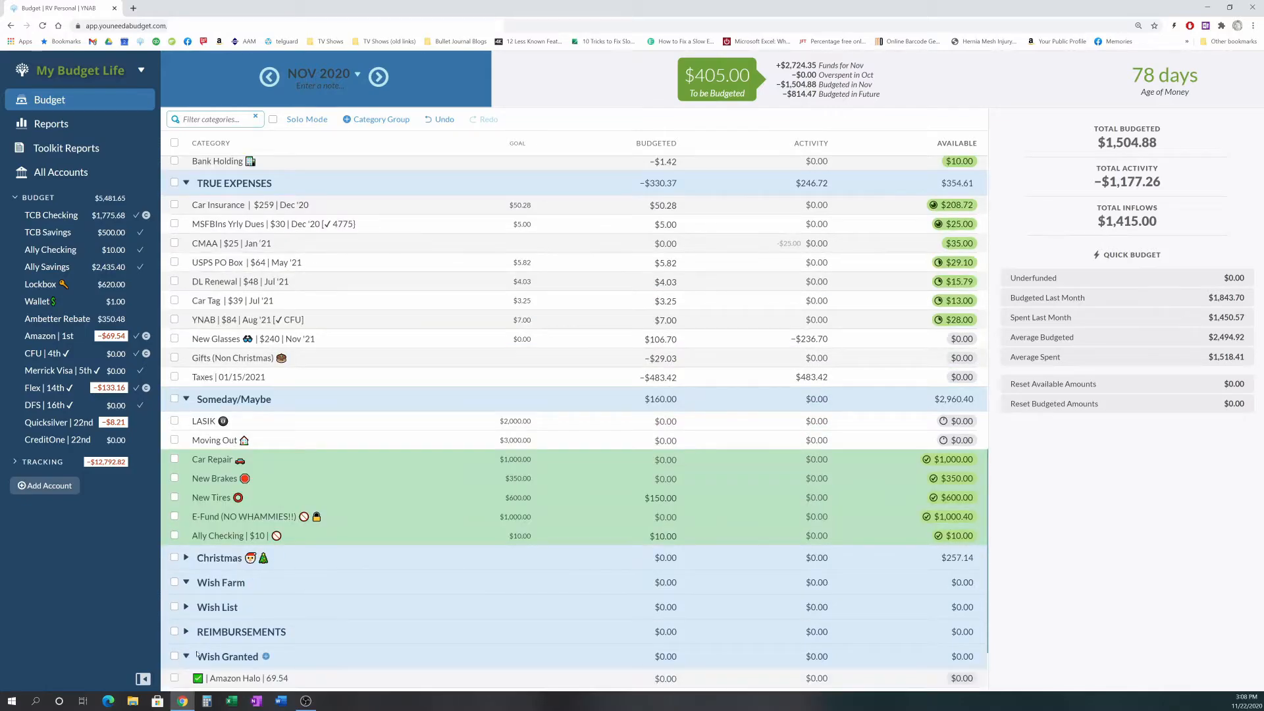
pyautogui.scroll(-2, 353, 655)
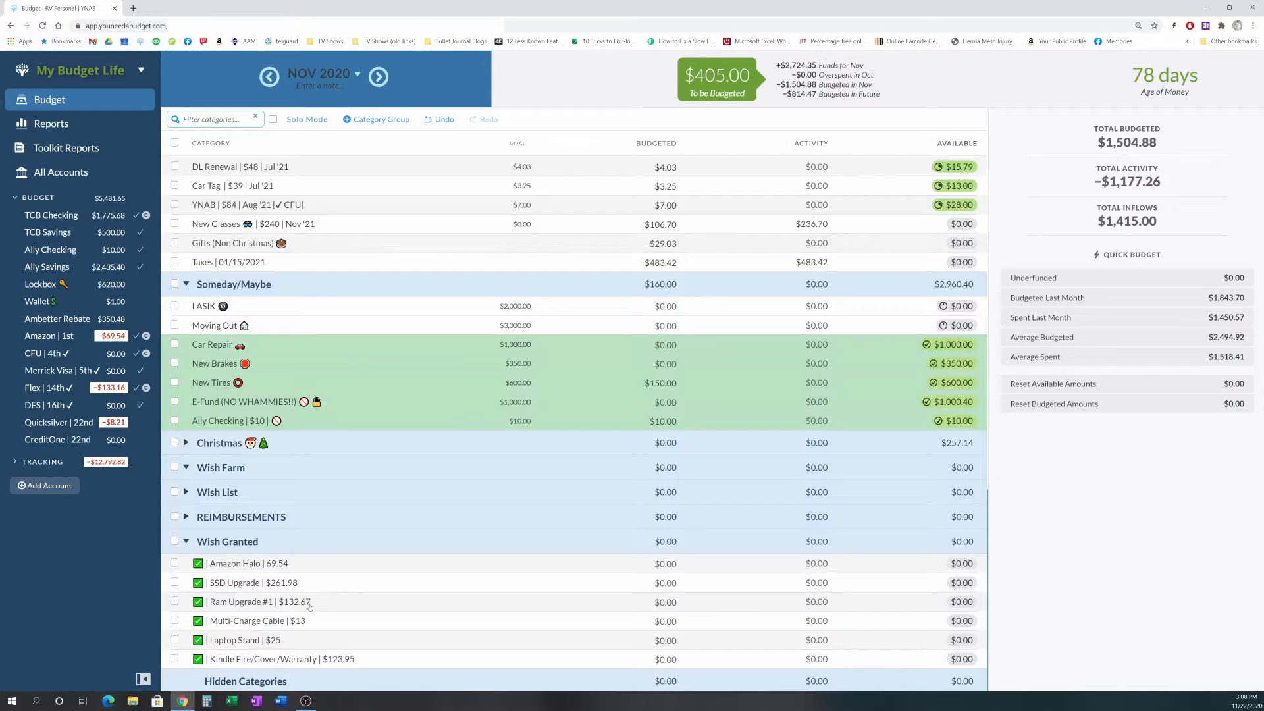
pyautogui.moveTo(233, 606); pyautogui.dragTo(233, 607)
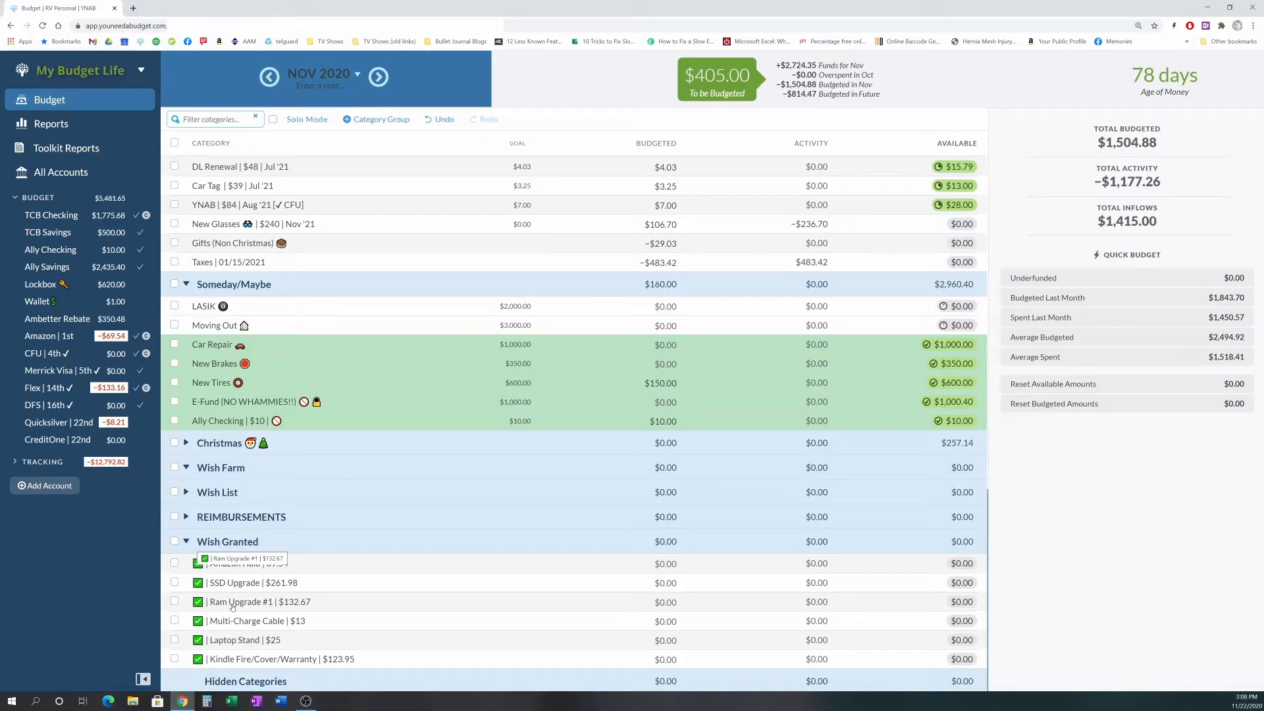
pyautogui.moveTo(232, 606); pyautogui.dragTo(233, 606)
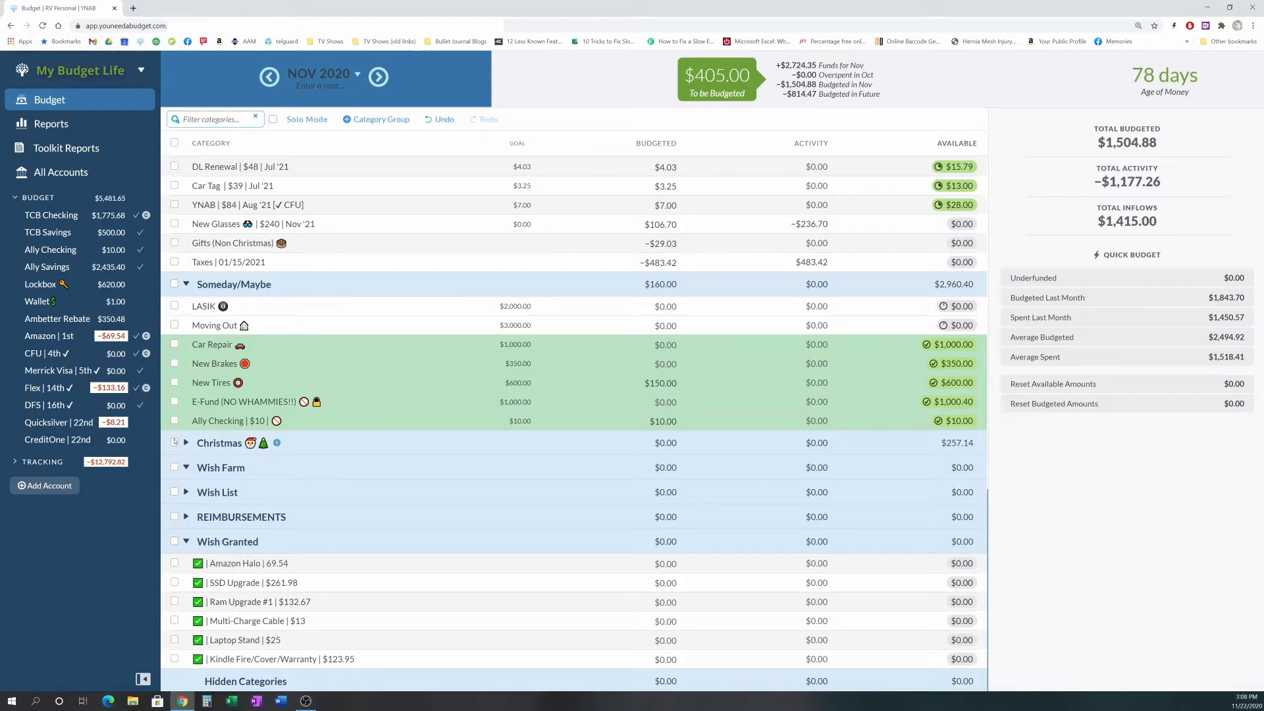
pyautogui.click(186, 493)
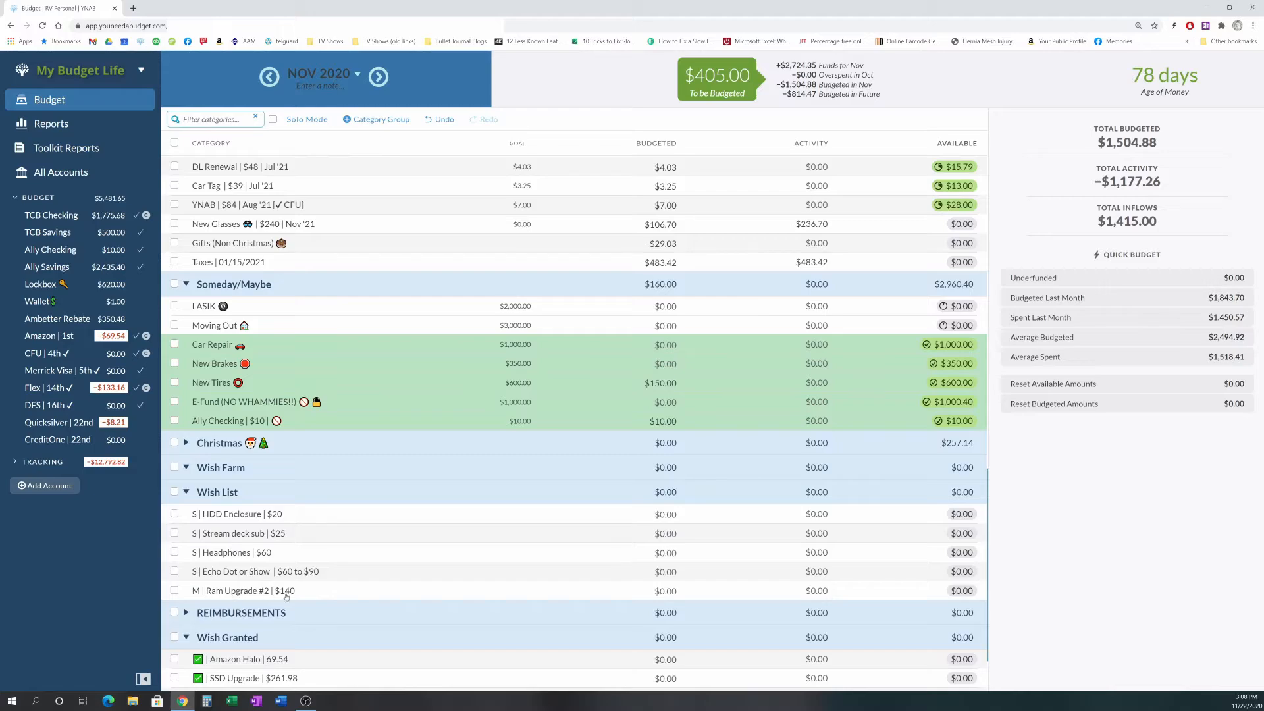
pyautogui.click(186, 492)
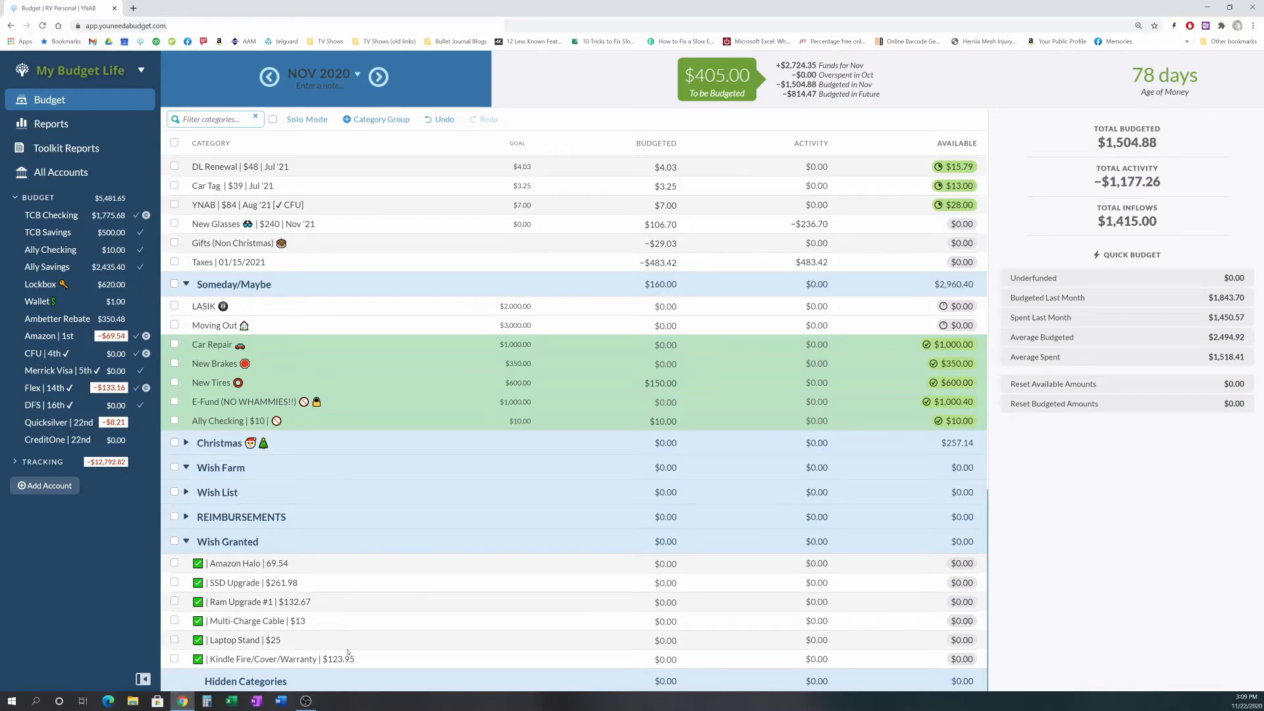
# - Reorder categories within the Wish Granted group, moving Amazon Halo below and Ram Upgrade #1 above
pyautogui.moveTo(263, 568); pyautogui.dragTo(253, 585)
pyautogui.moveTo(295, 605); pyautogui.dragTo(290, 585)
pyautogui.scroll(2, 296, 527)
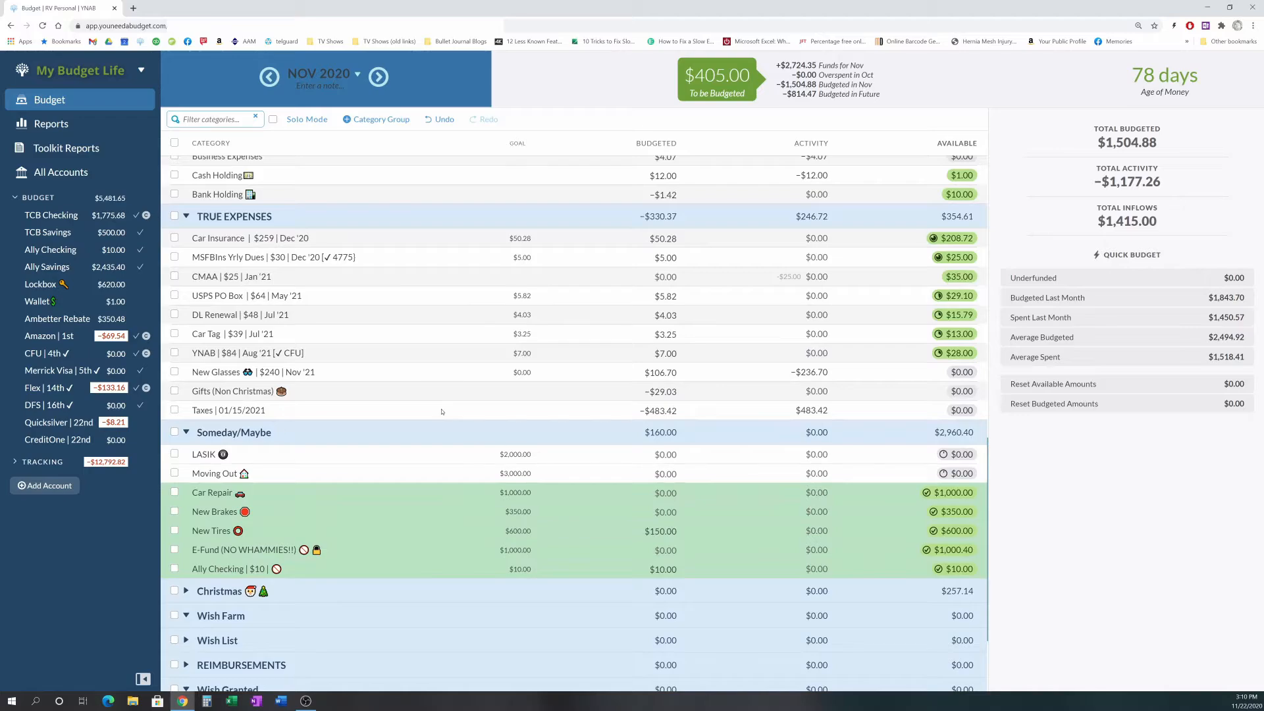
pyautogui.scroll(1, 442, 413)
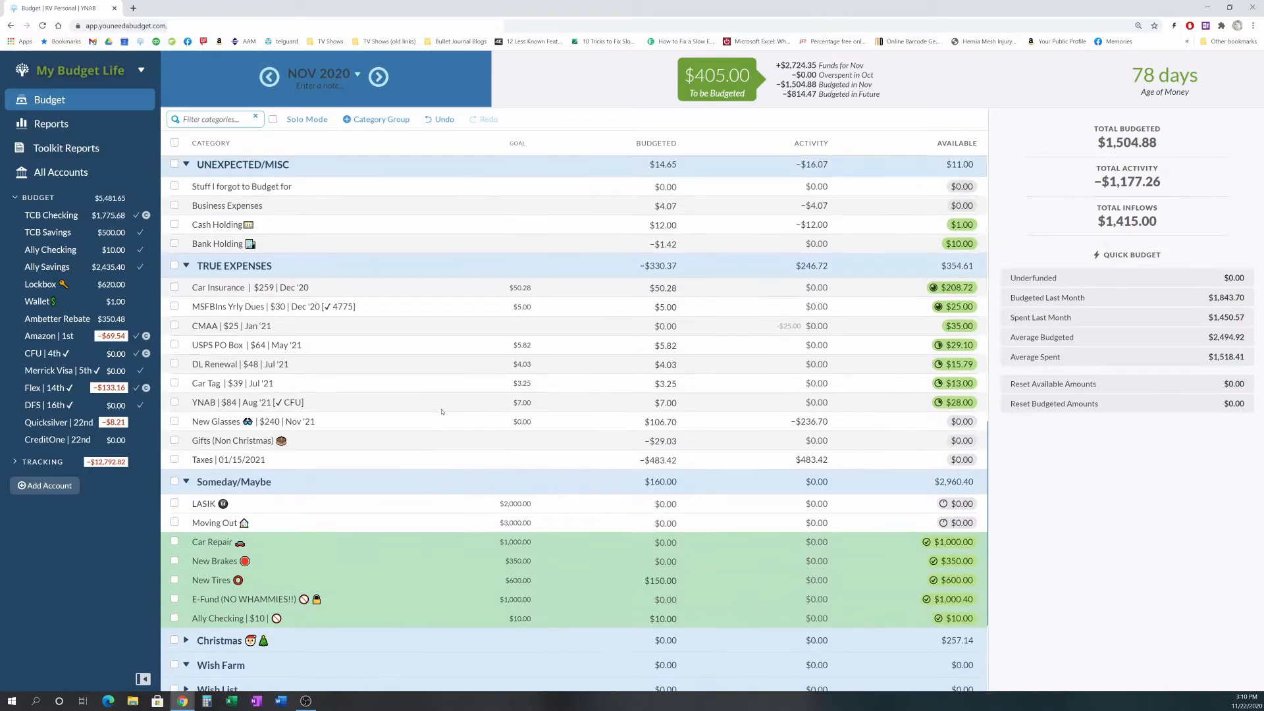
pyautogui.scroll(3, 442, 412)
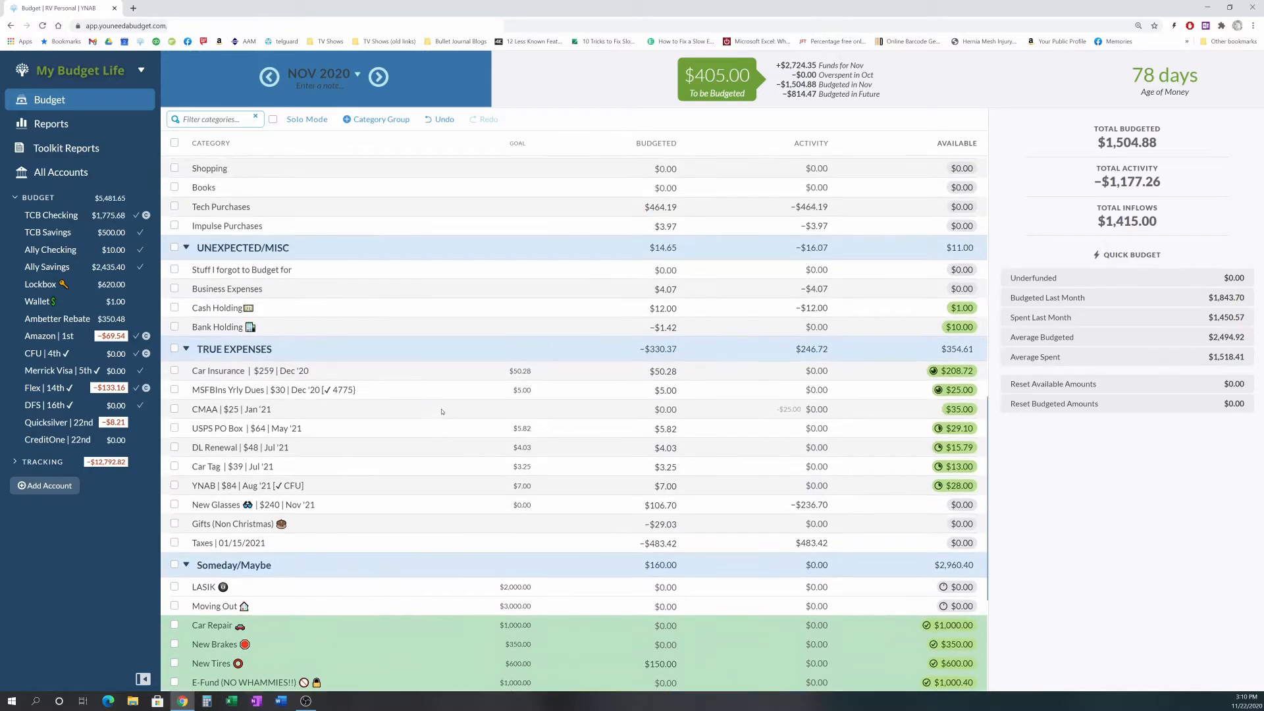
pyautogui.scroll(2, 442, 412)
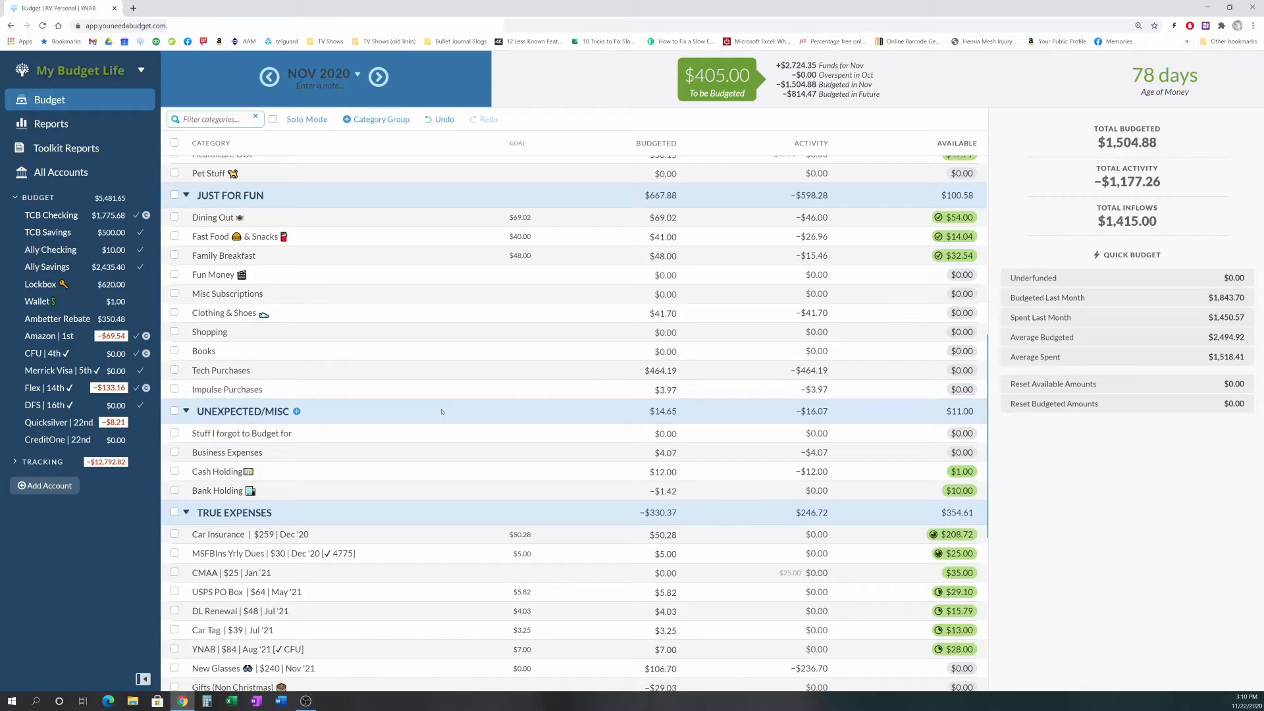
pyautogui.scroll(1, 432, 428)
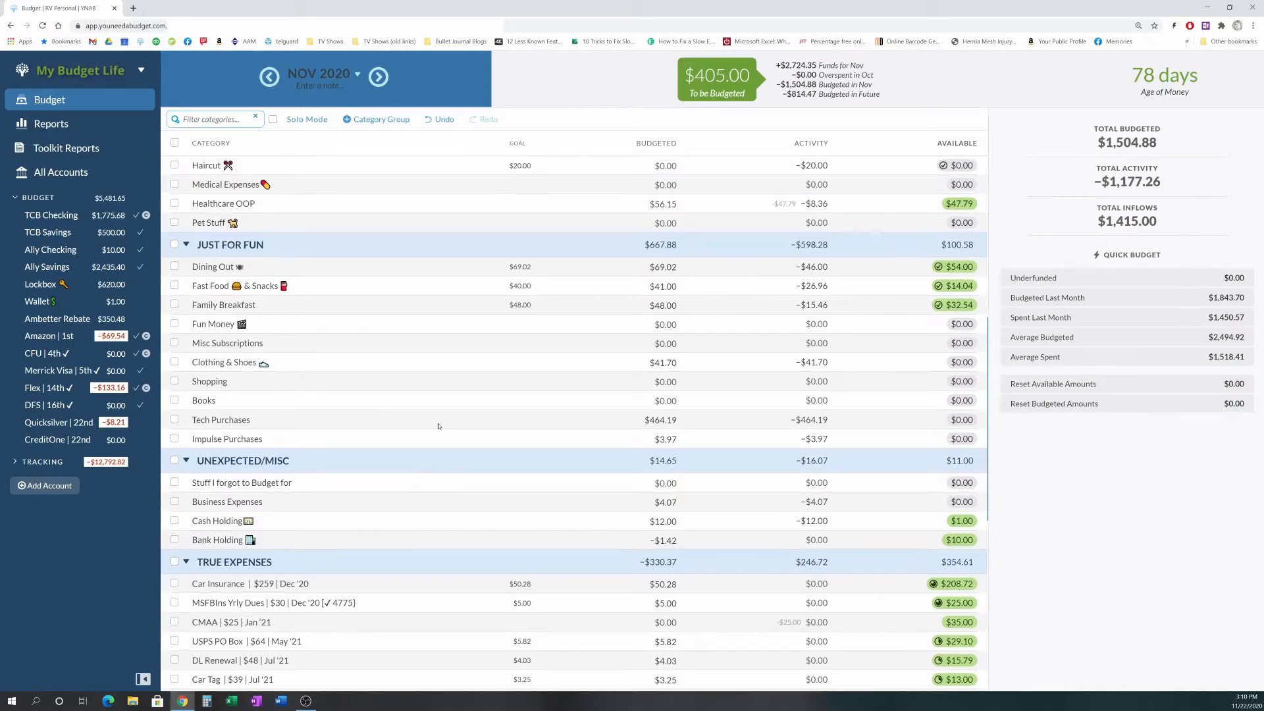
# - Scroll through November's category groups from Giving & Tithes down to True Expenses to check budgeted and available amounts
pyautogui.scroll(2, 438, 425)
pyautogui.scroll(1, 439, 425)
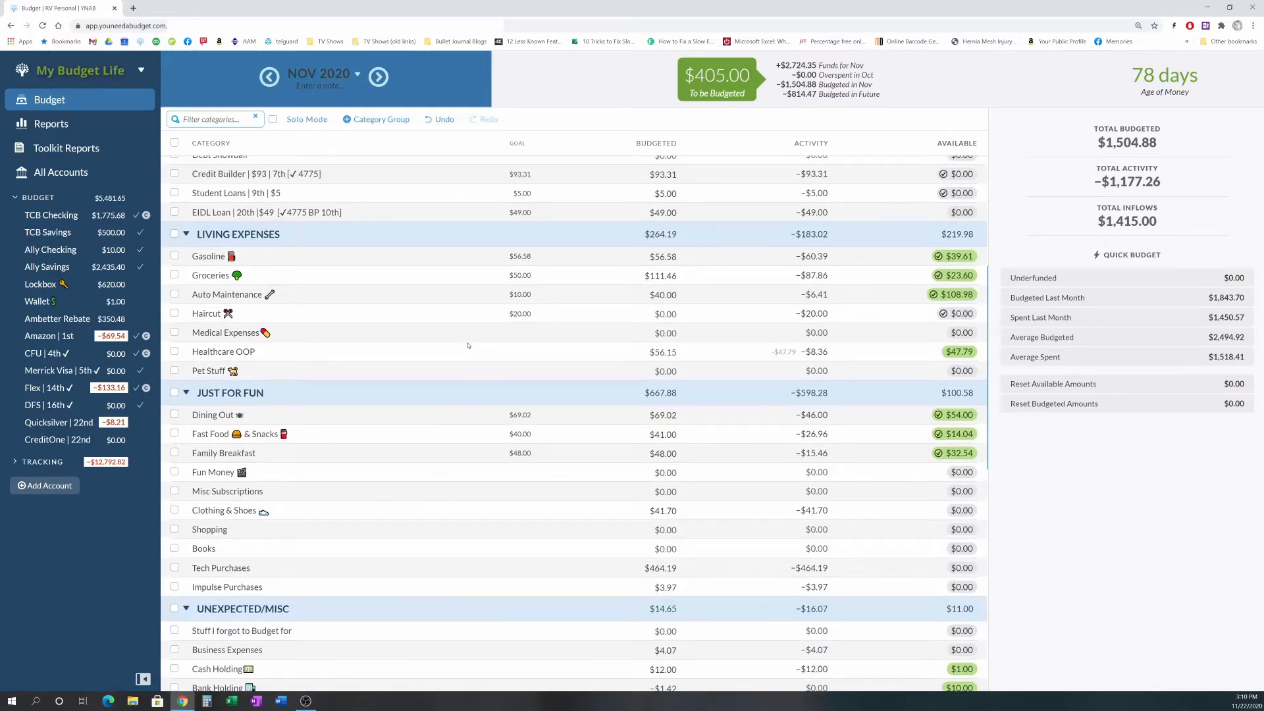
pyautogui.scroll(2, 490, 337)
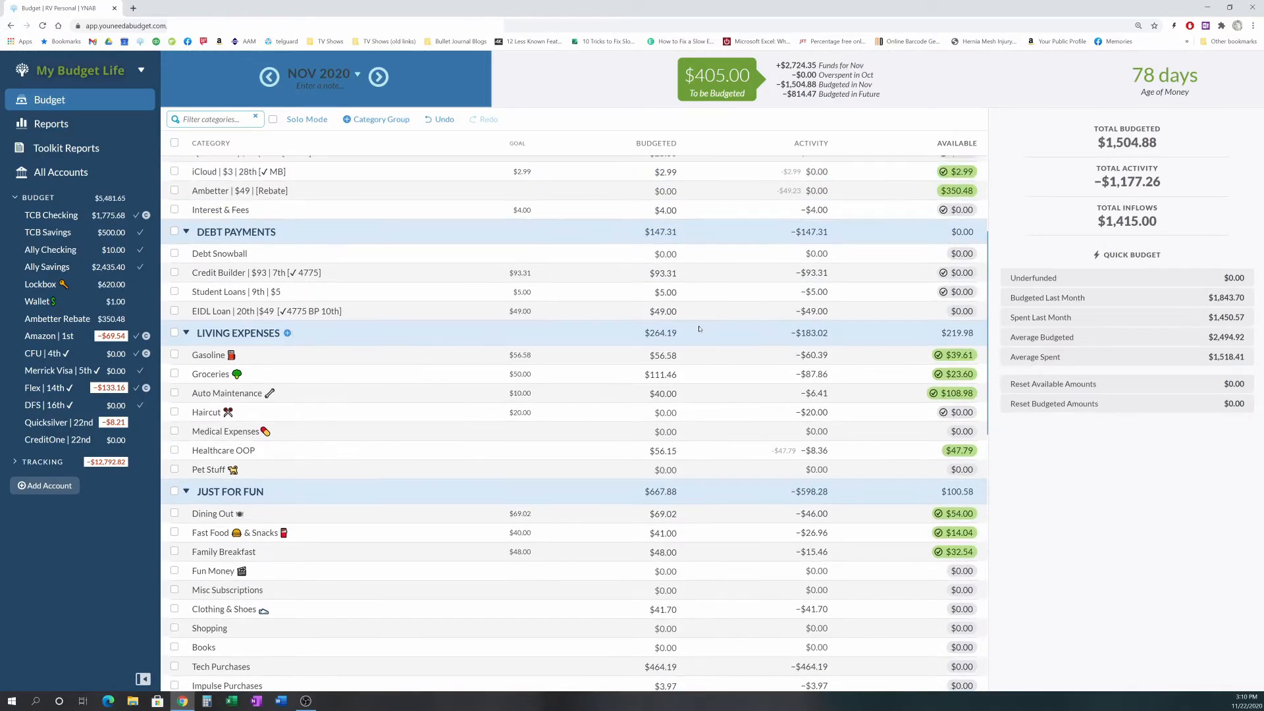
pyautogui.scroll(5, 699, 329)
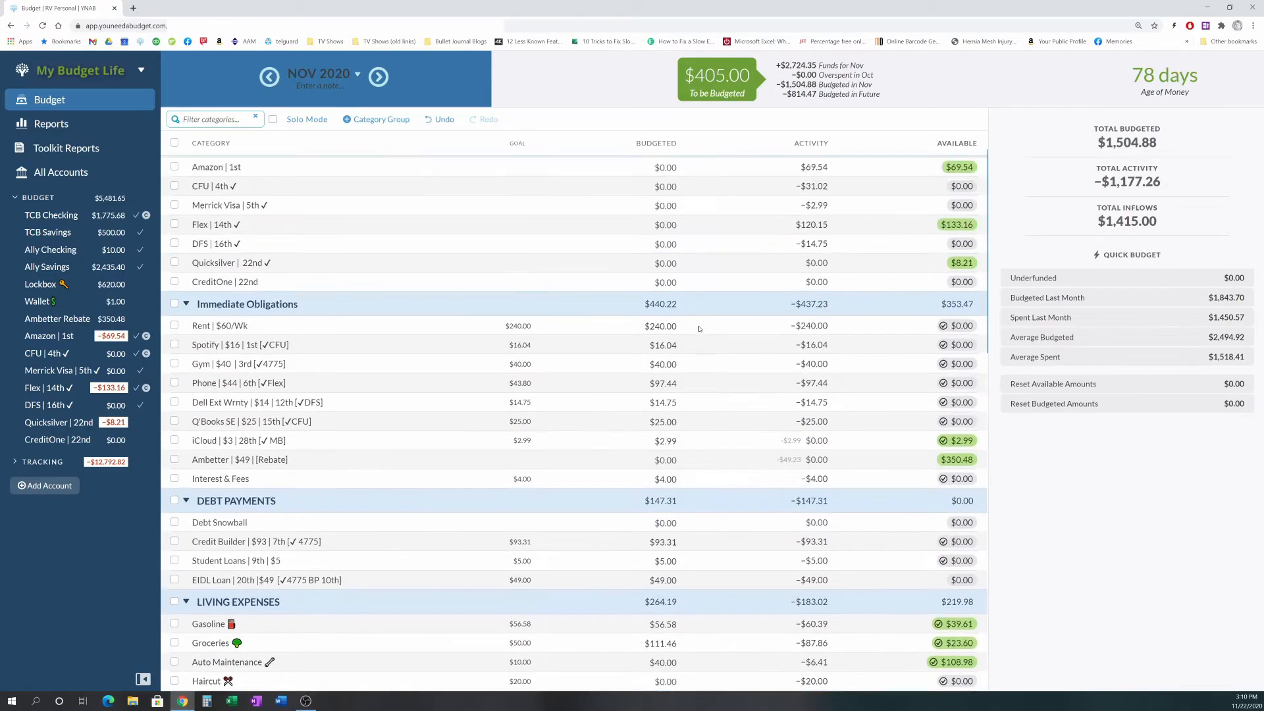
pyautogui.scroll(-8, 699, 328)
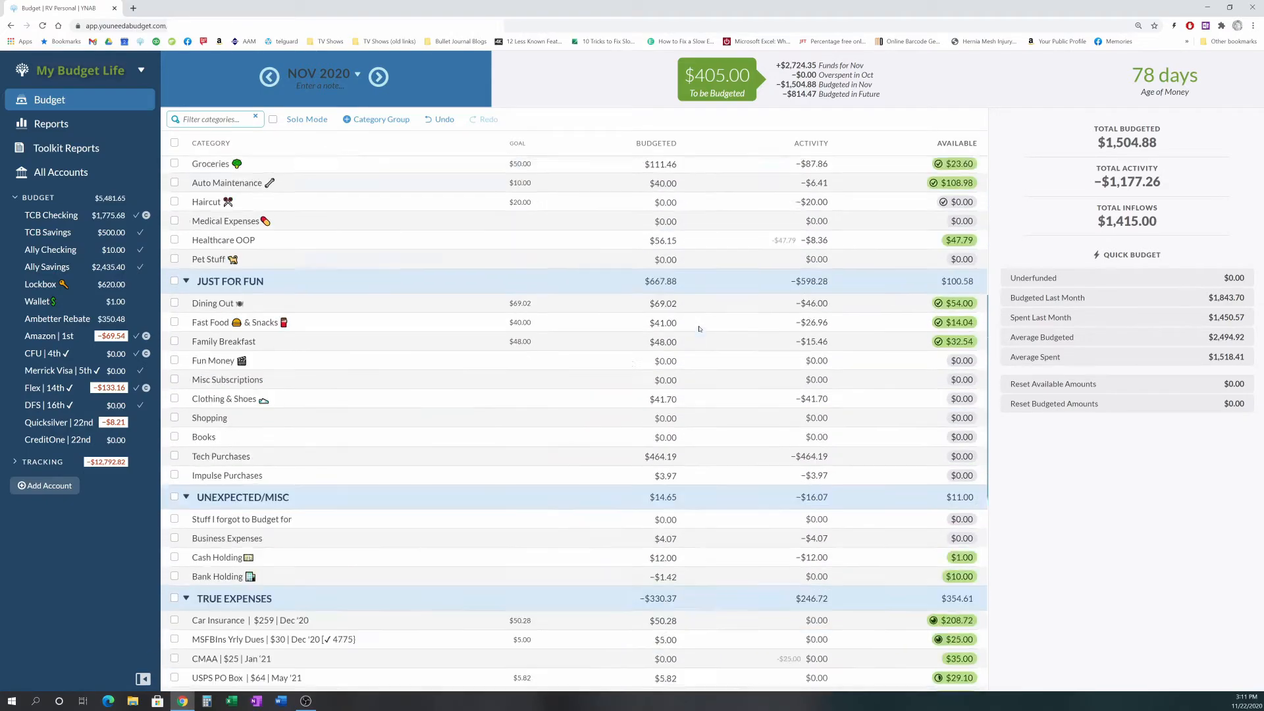
pyautogui.scroll(1, 755, 396)
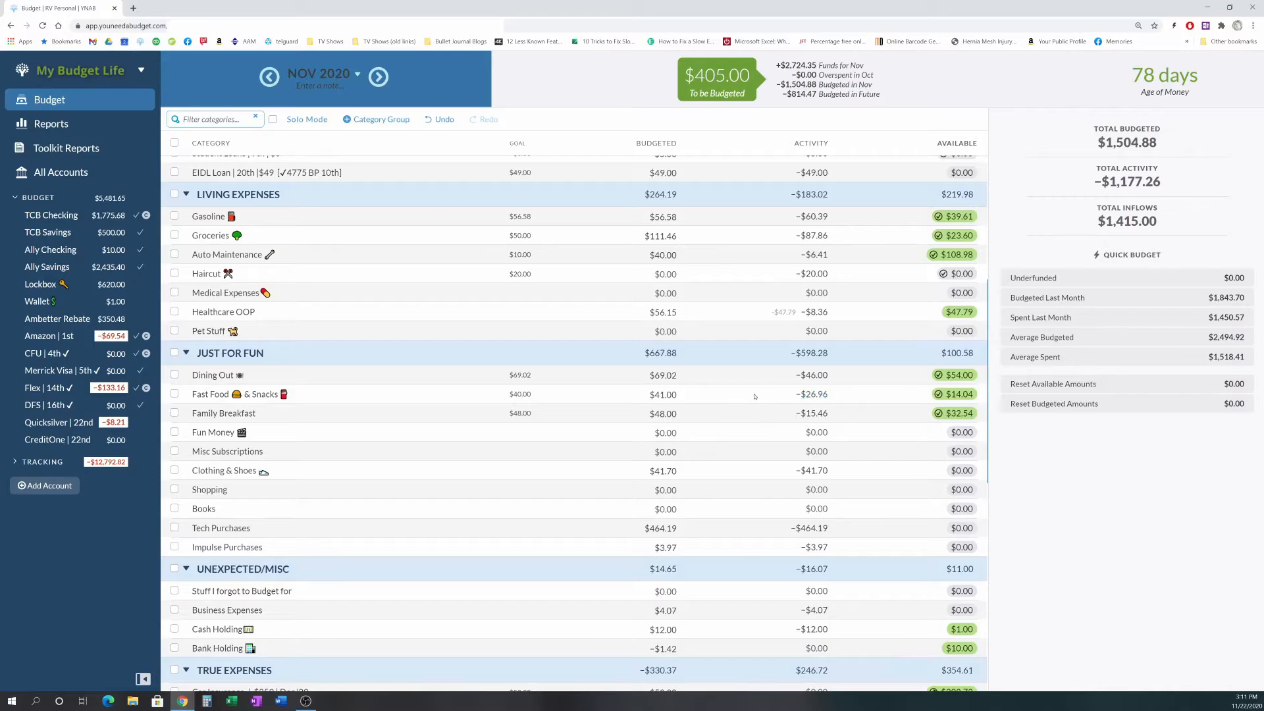
pyautogui.scroll(-2, 755, 396)
pyautogui.click(613, 314)
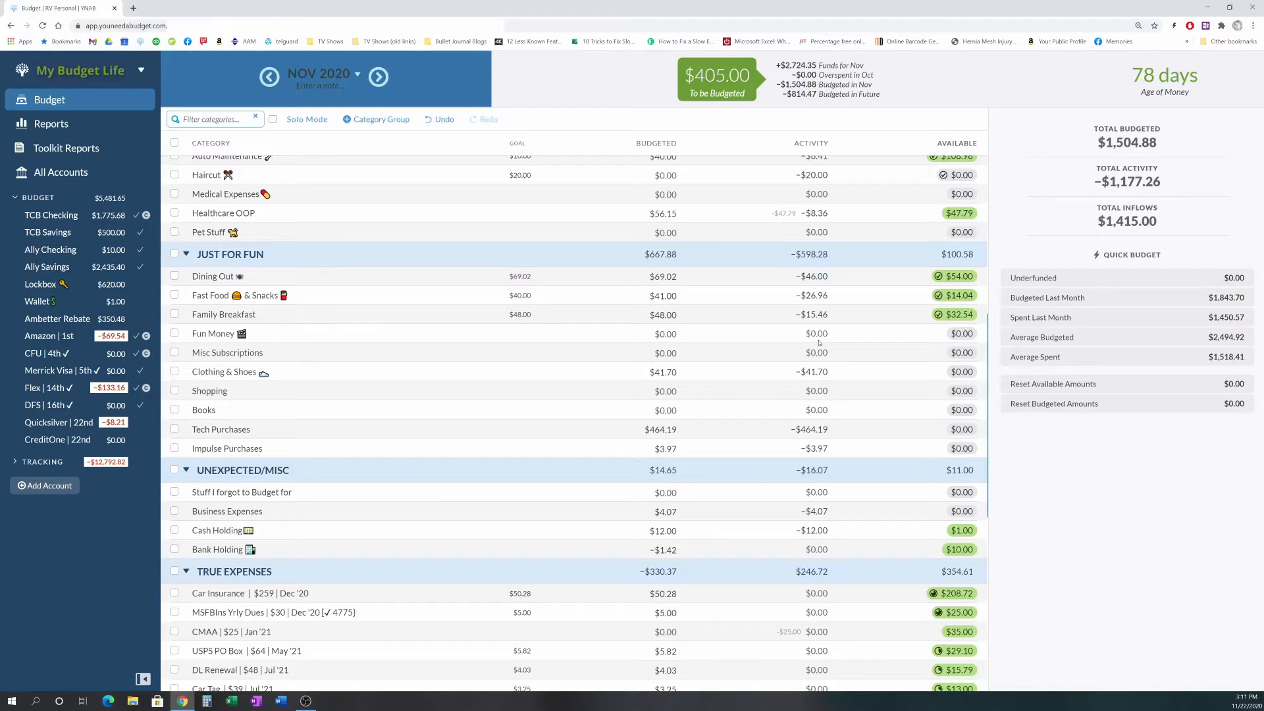
pyautogui.scroll(6, 793, 351)
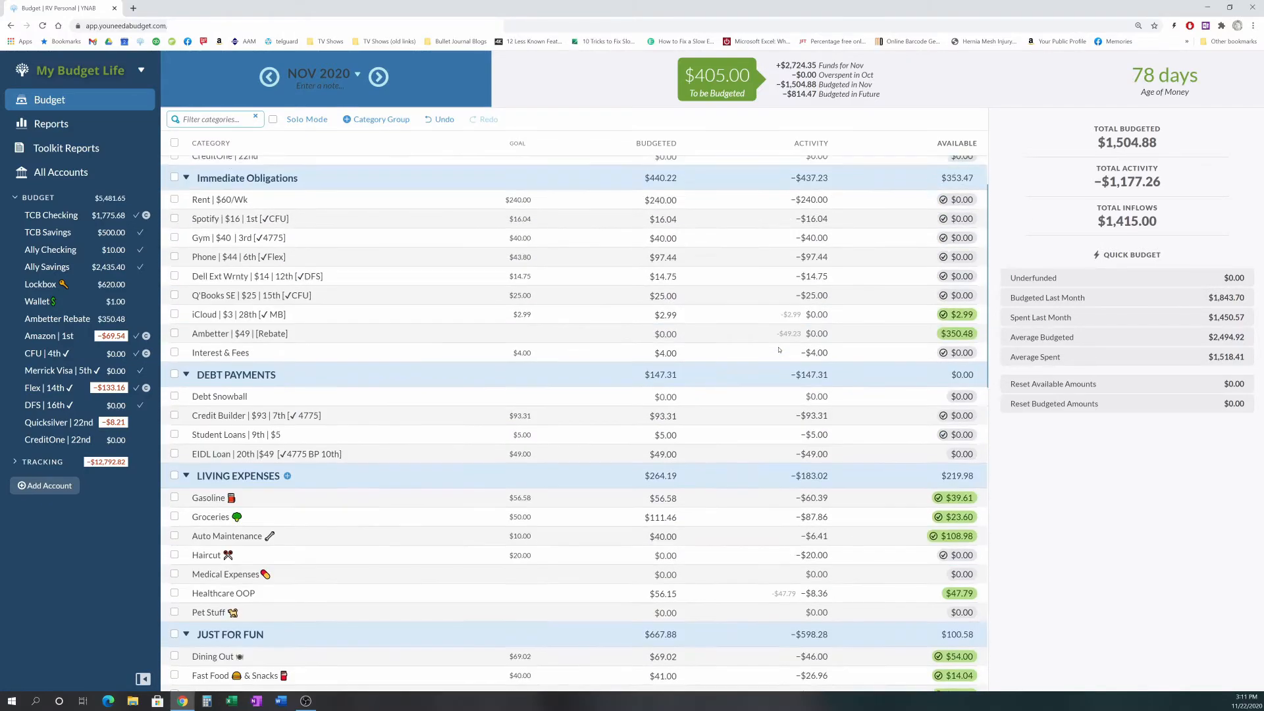
pyautogui.scroll(3, 779, 350)
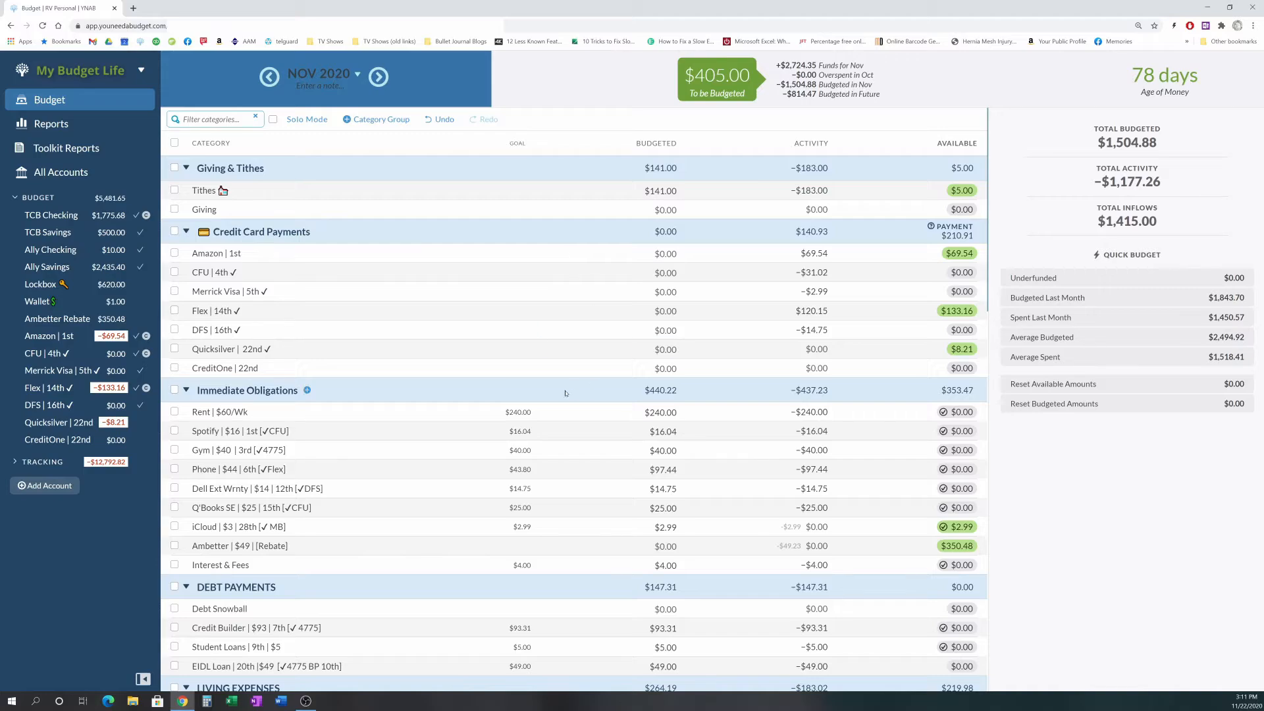
pyautogui.scroll(-6, 572, 369)
pyautogui.click(574, 372)
pyautogui.scroll(-5, 573, 372)
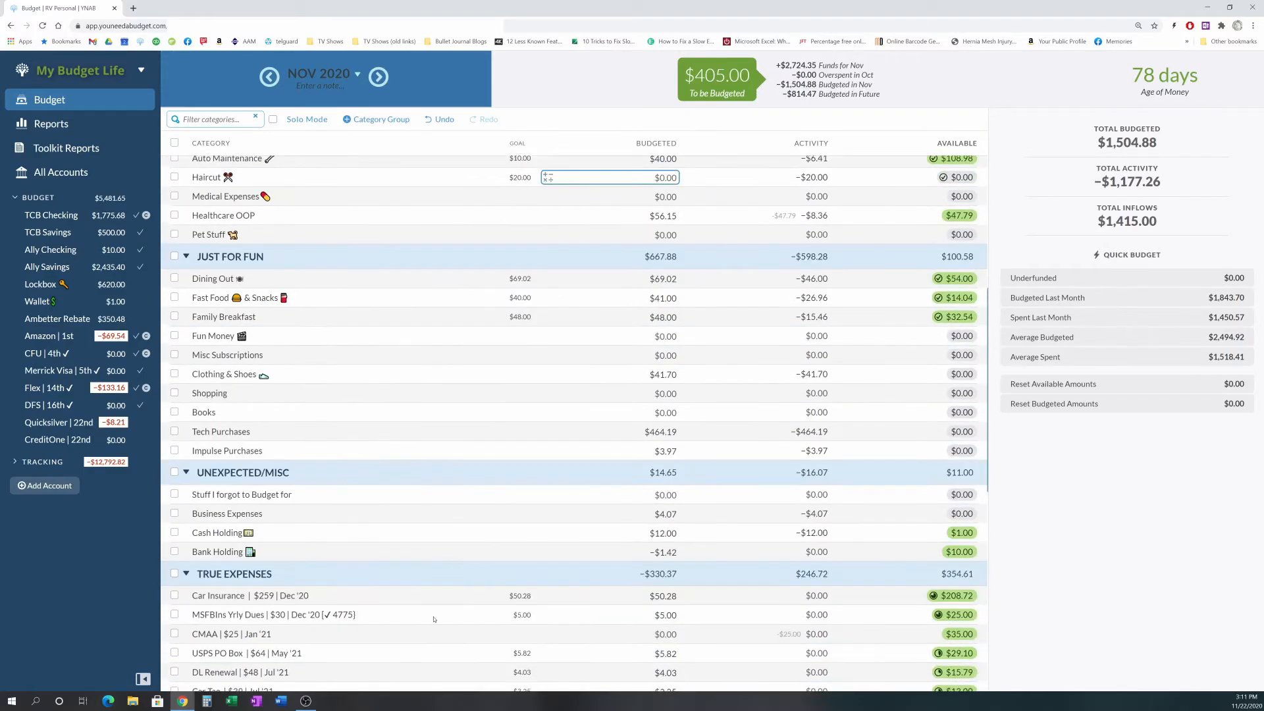
pyautogui.scroll(-3, 441, 474)
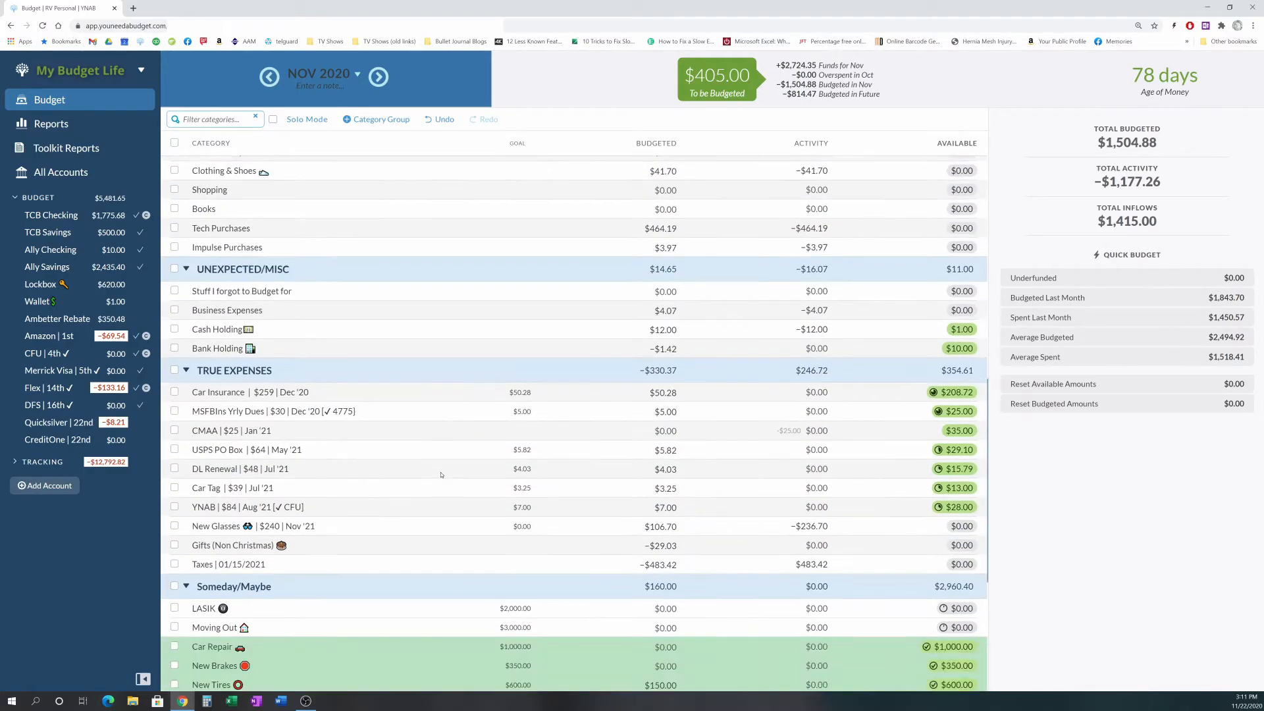
pyautogui.scroll(9, 441, 475)
# - Switch to December 2020 and scroll through its category groups to review budgeted and available amounts
pyautogui.scroll(4, 441, 474)
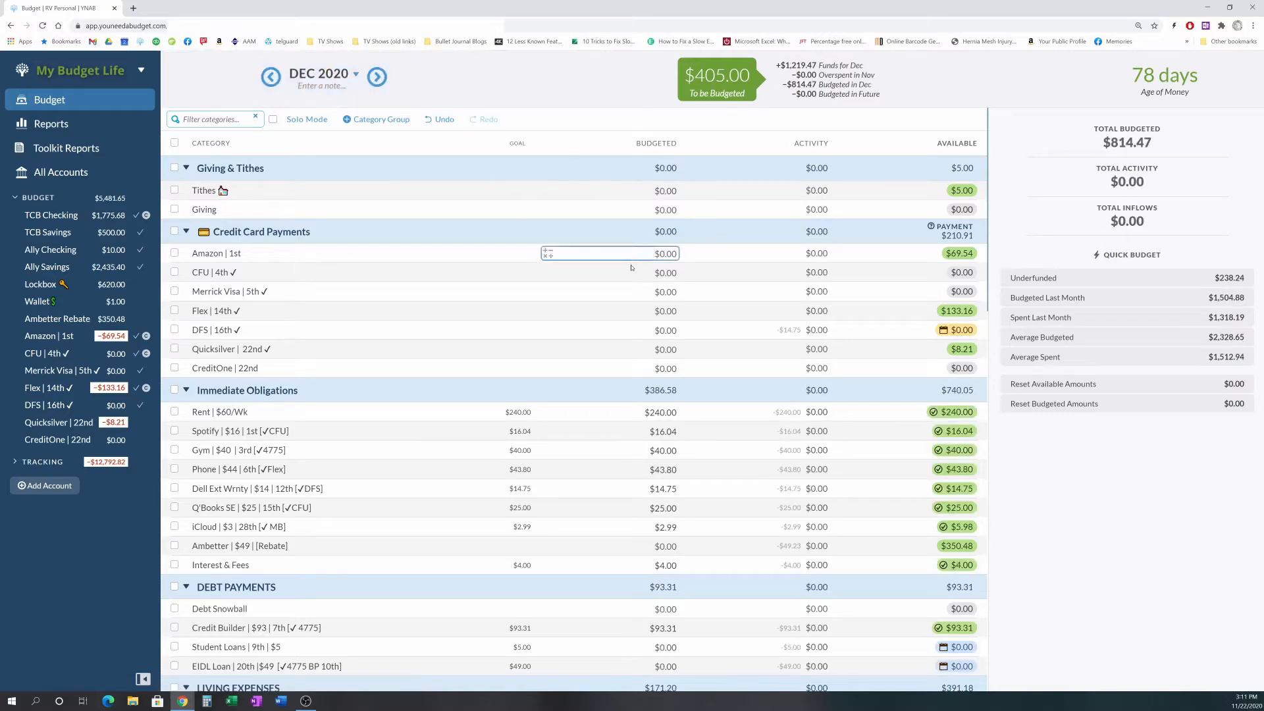
pyautogui.scroll(-1, 562, 290)
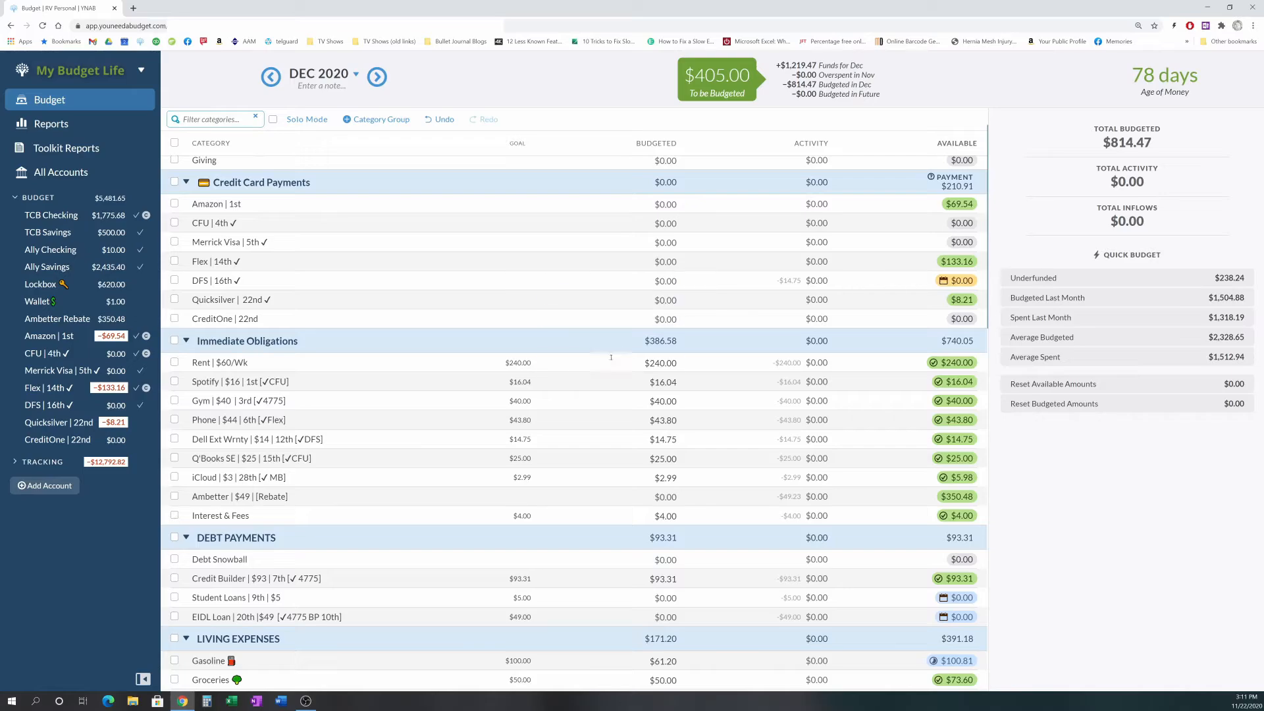
pyautogui.scroll(-2, 626, 329)
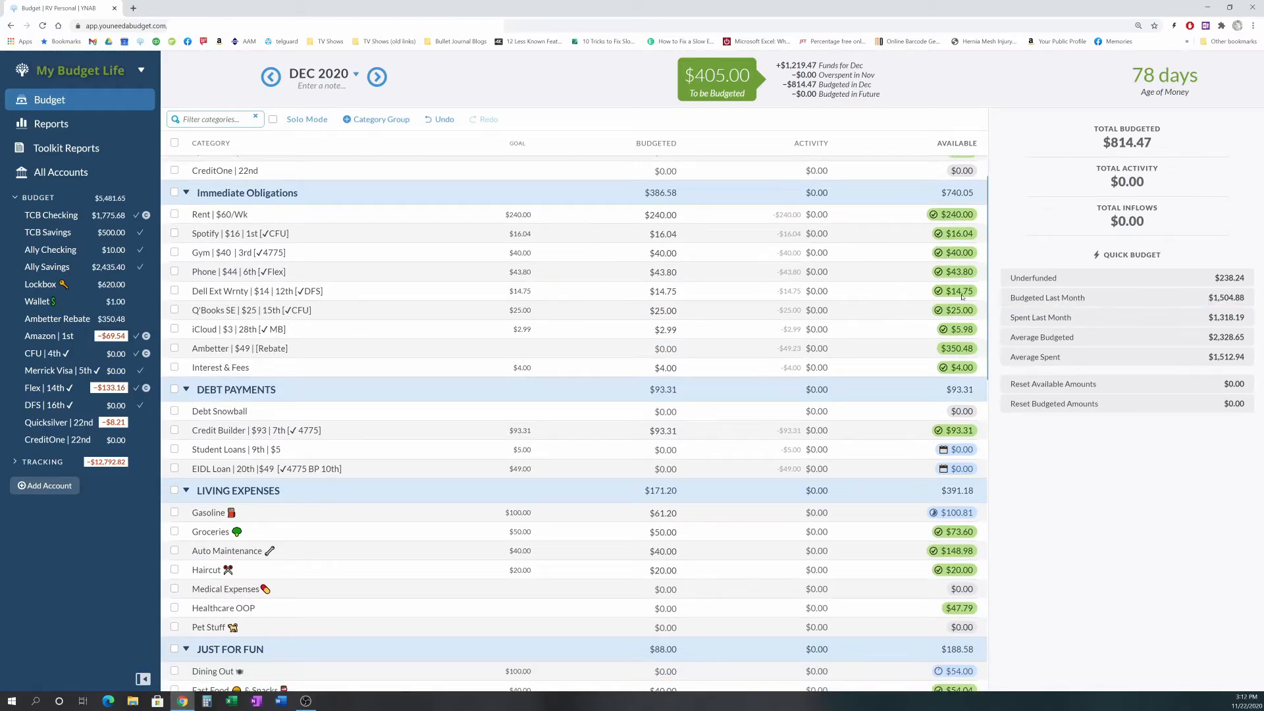
pyautogui.scroll(2, 813, 245)
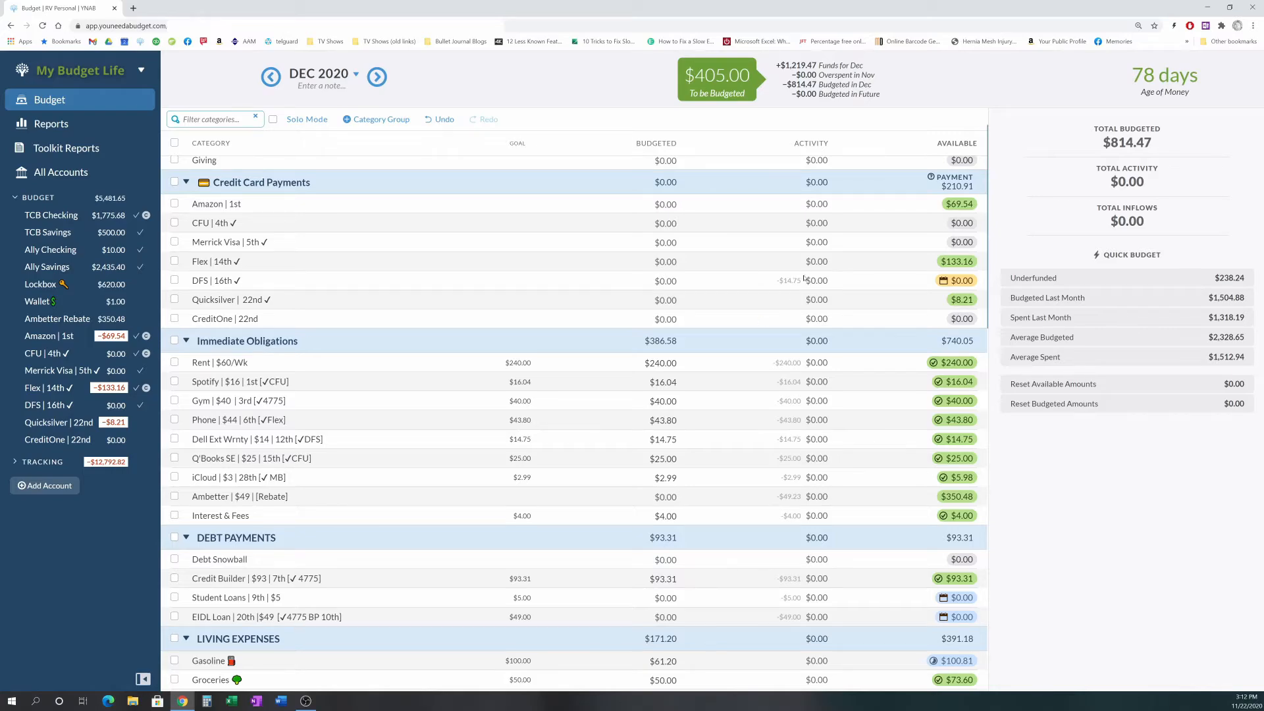
pyautogui.scroll(-2, 716, 387)
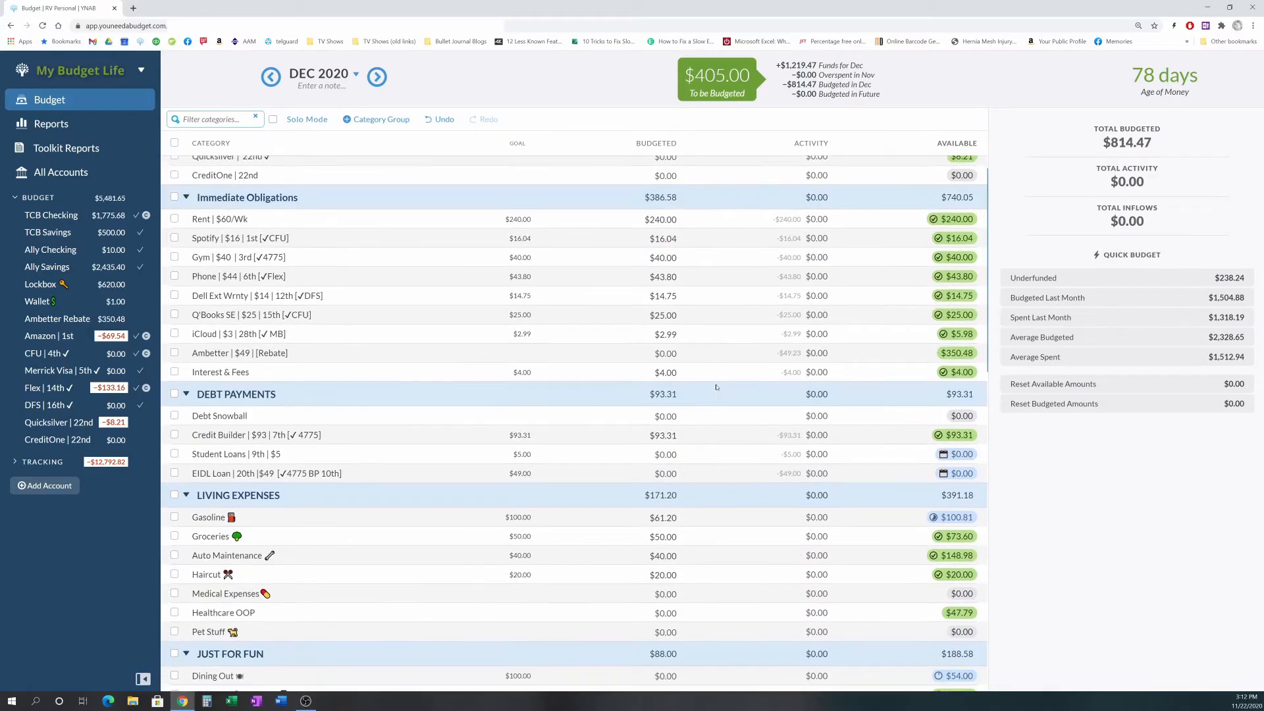
pyautogui.scroll(-2, 717, 387)
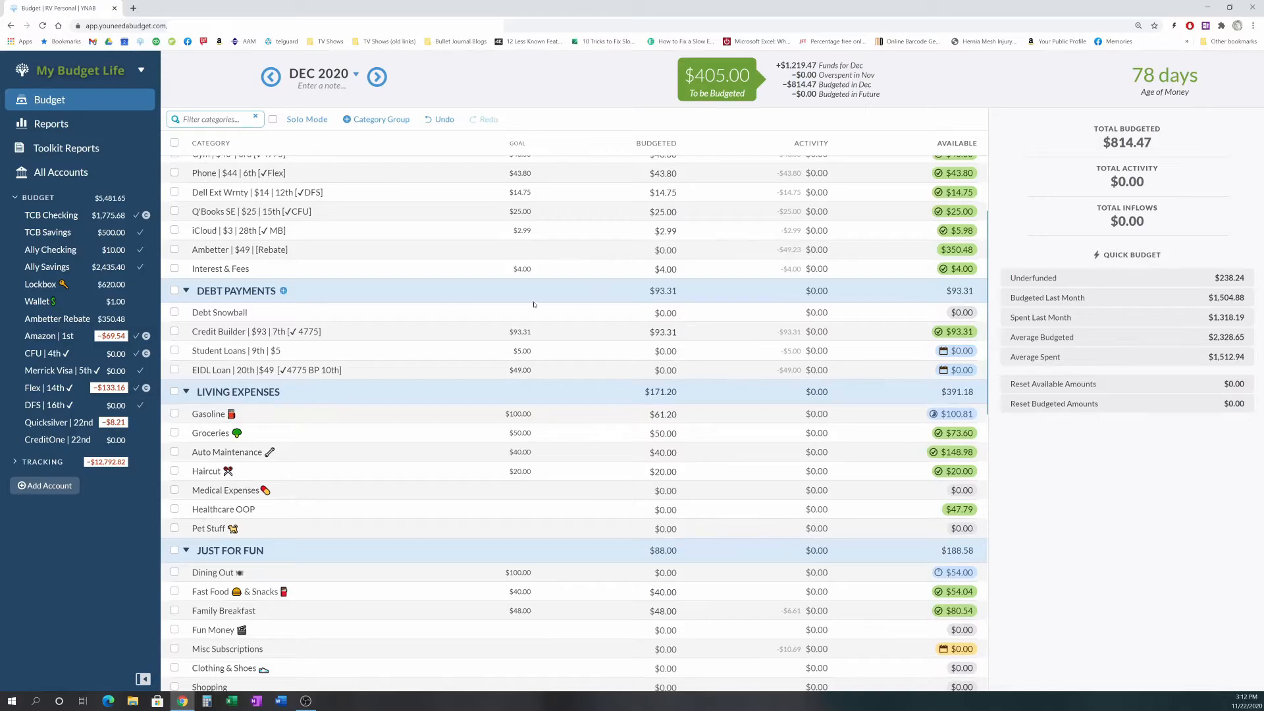
pyautogui.scroll(-2, 562, 302)
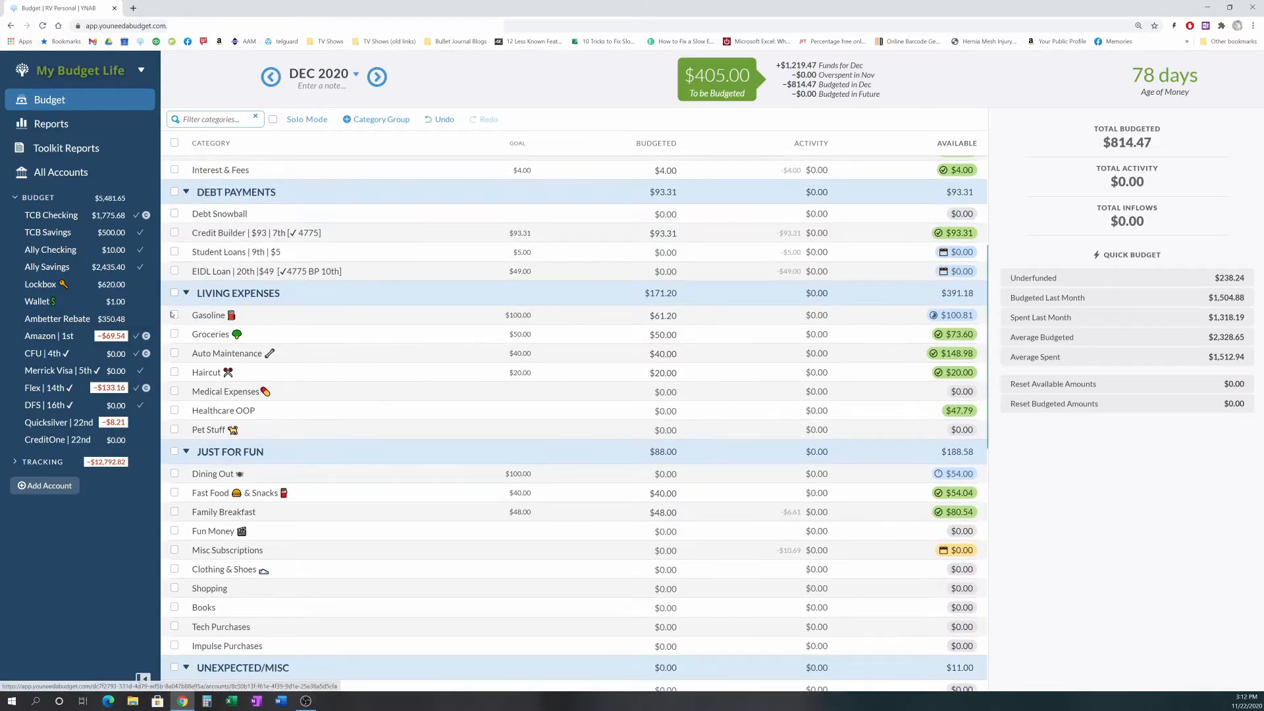
# - Compare Gasoline with November, then fund December's Gasoline to its $100.00 goal using the Underfunded quick budget
pyautogui.click(662, 316)
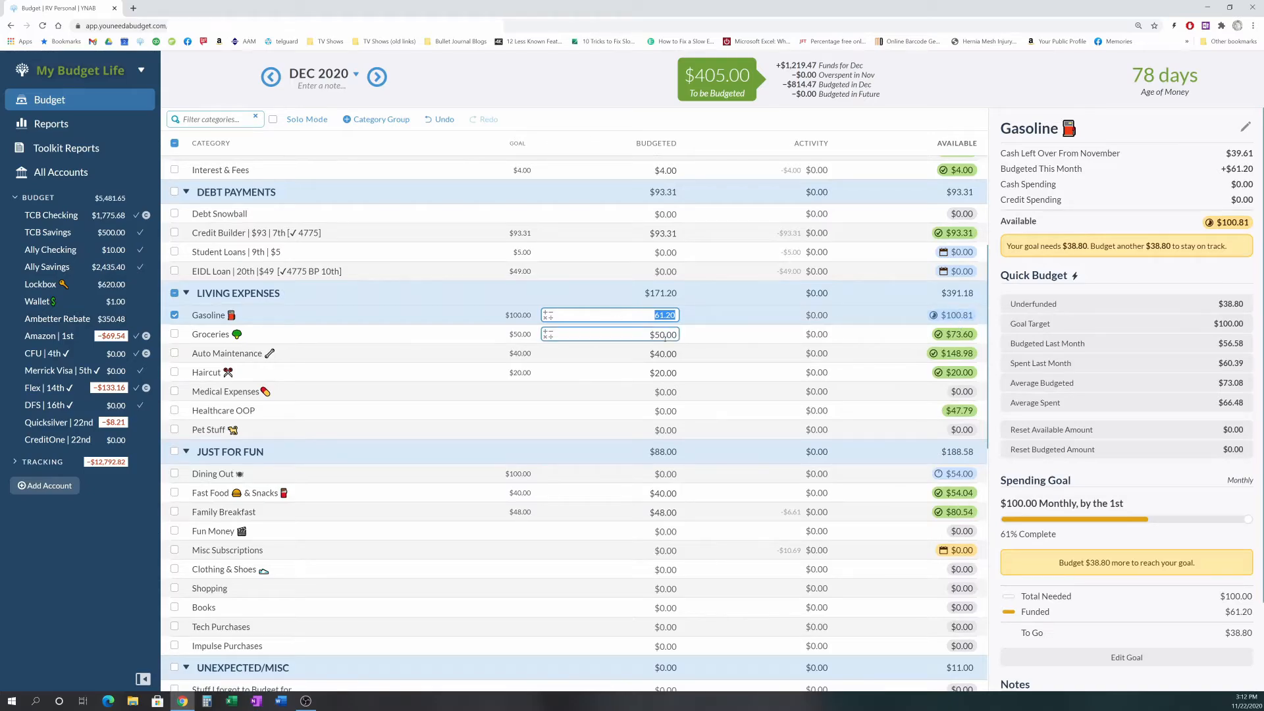
pyautogui.click(269, 77)
pyautogui.click(270, 78)
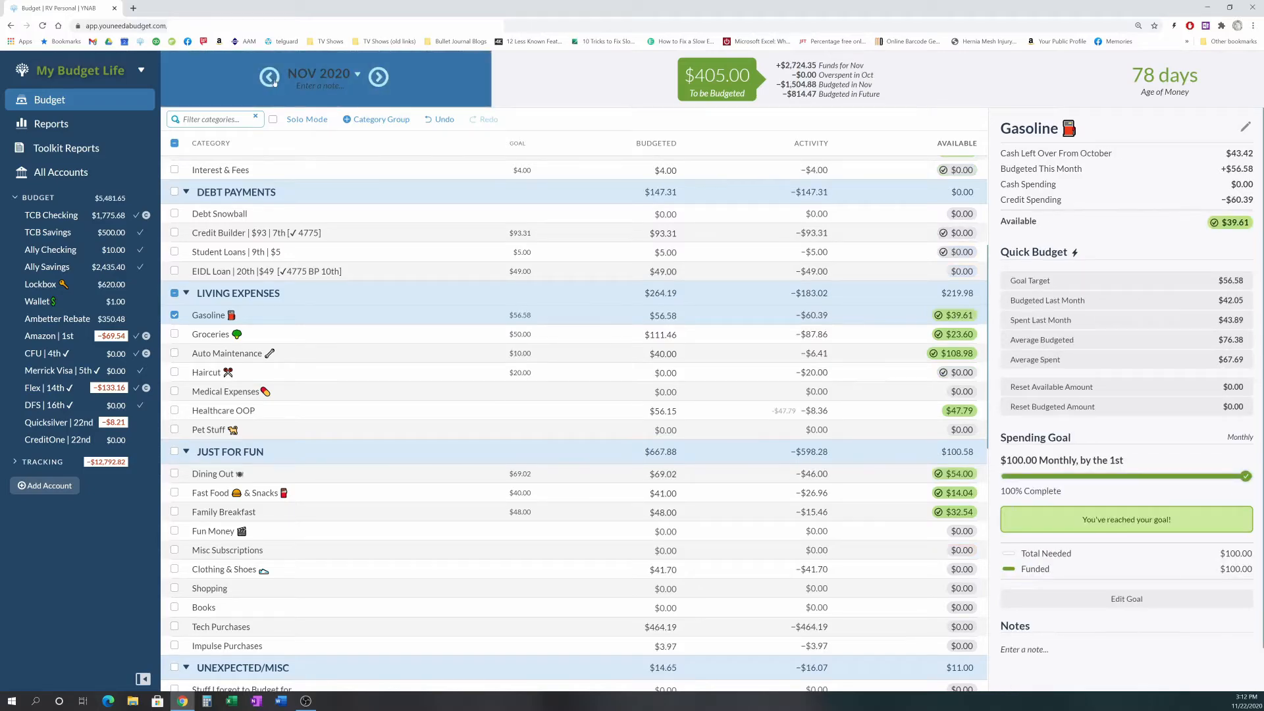
pyautogui.click(380, 78)
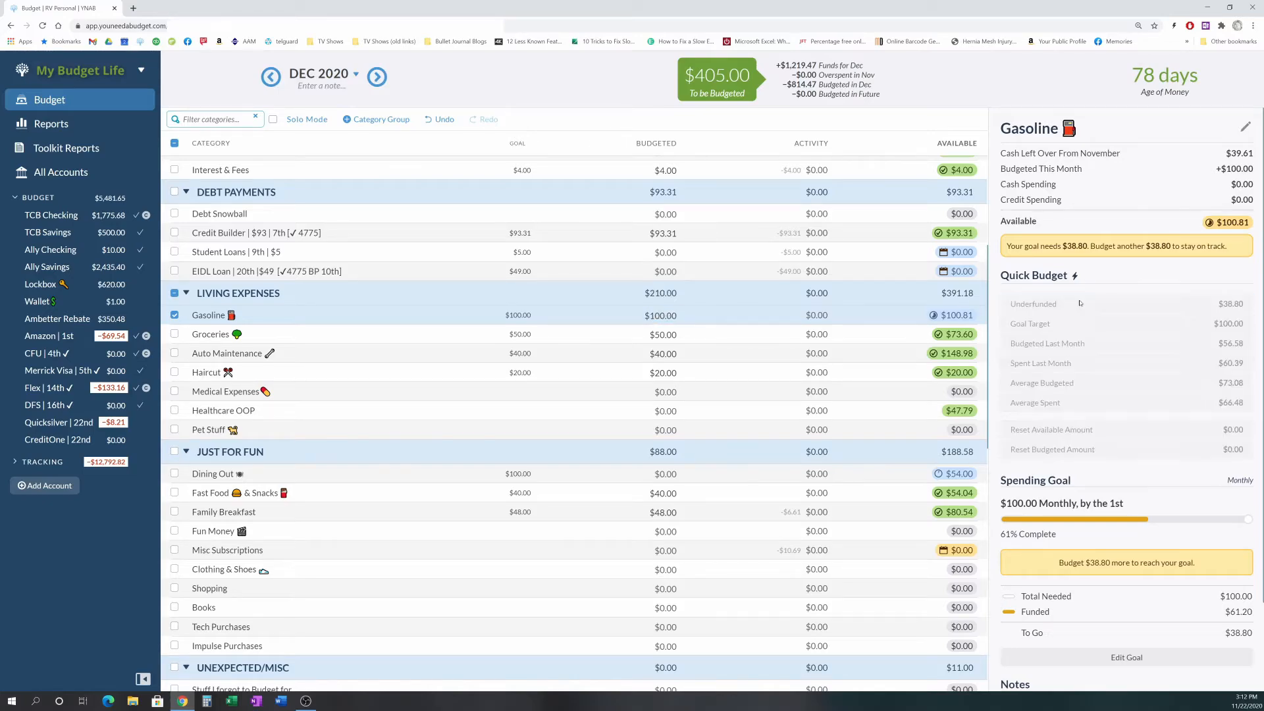
pyautogui.click(1080, 304)
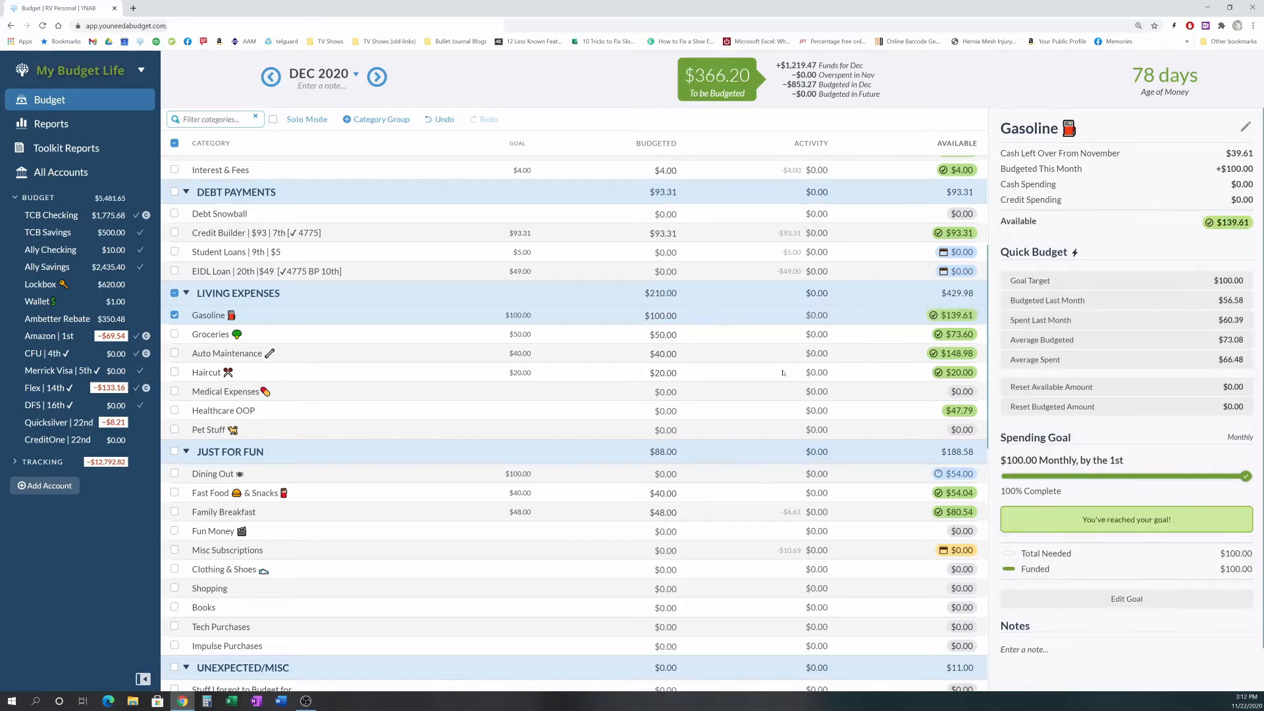
# - Step through the Living Expenses categories in December to inspect each one's budgeted amount and goal details
pyautogui.click(684, 335)
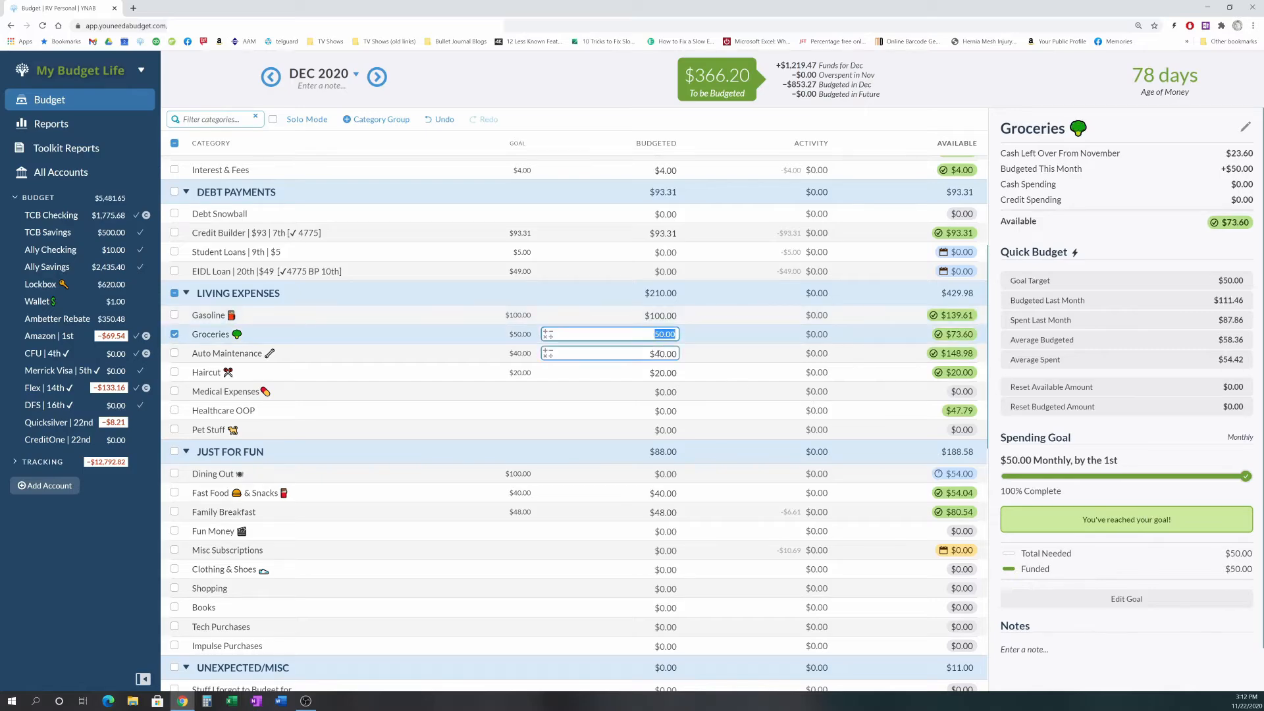
pyautogui.click(626, 353)
pyautogui.scroll(-2, 703, 395)
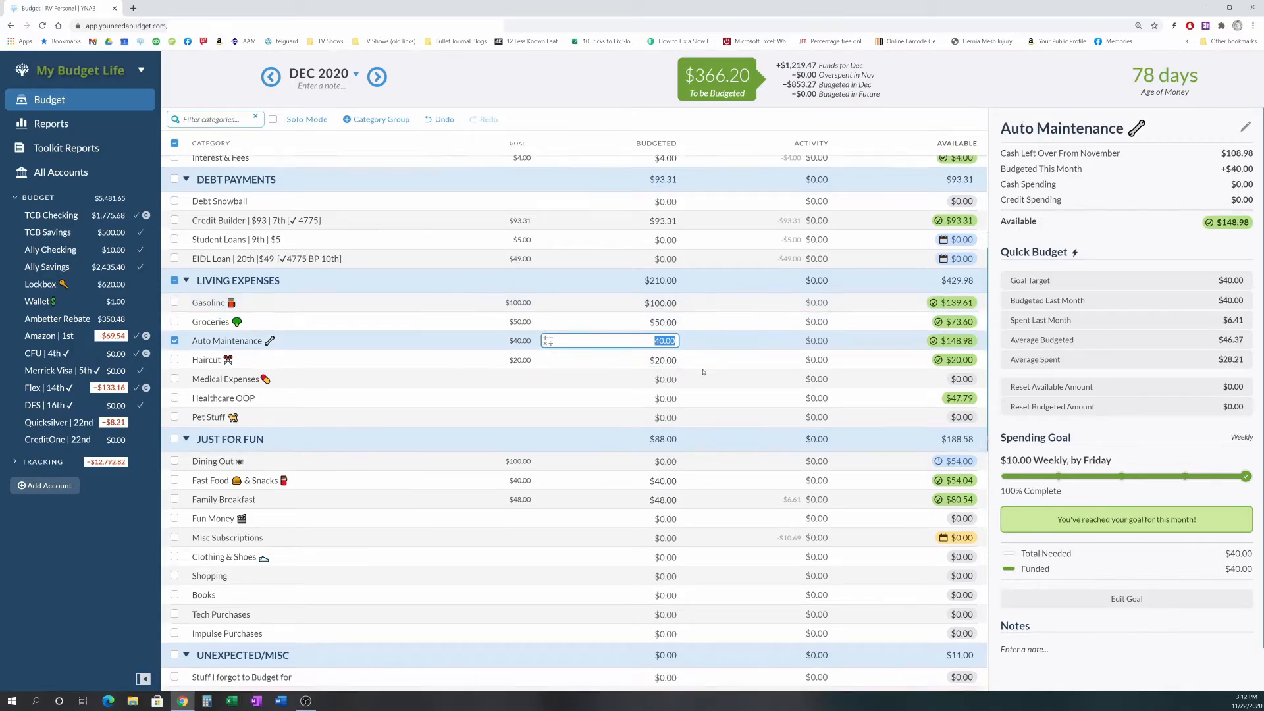
pyautogui.scroll(-2, 703, 372)
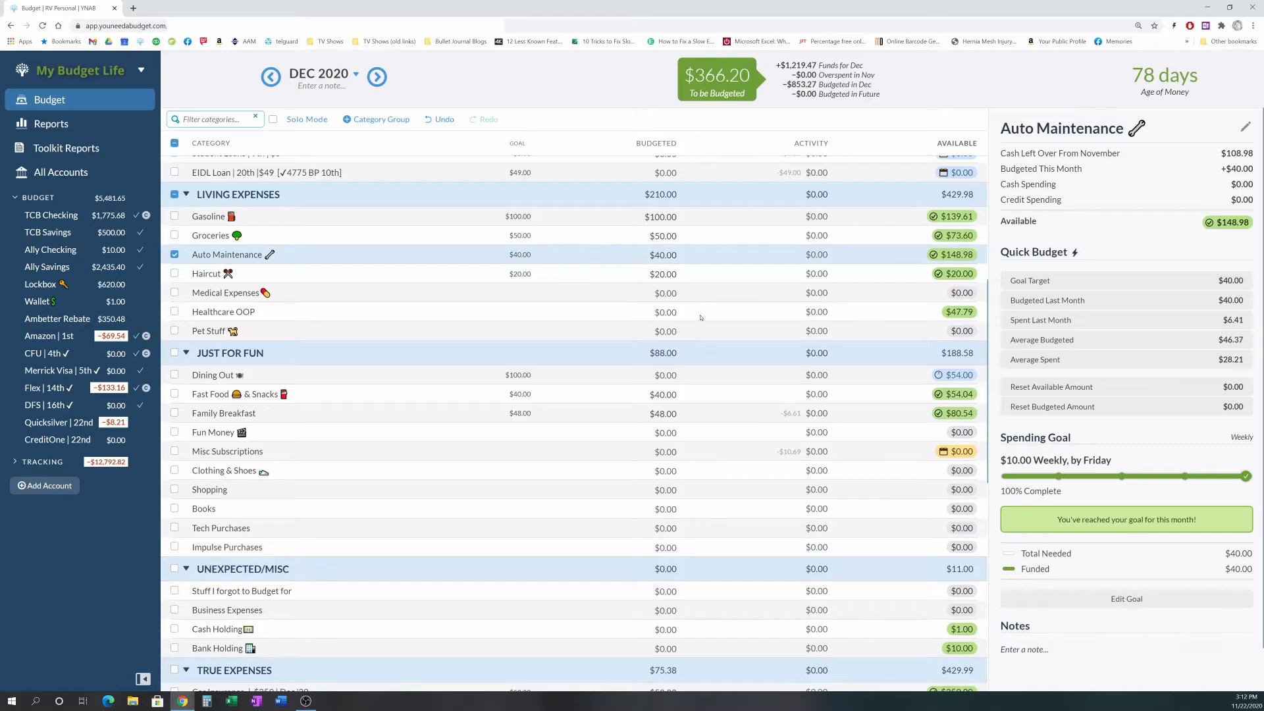
pyautogui.click(658, 311)
pyautogui.click(661, 292)
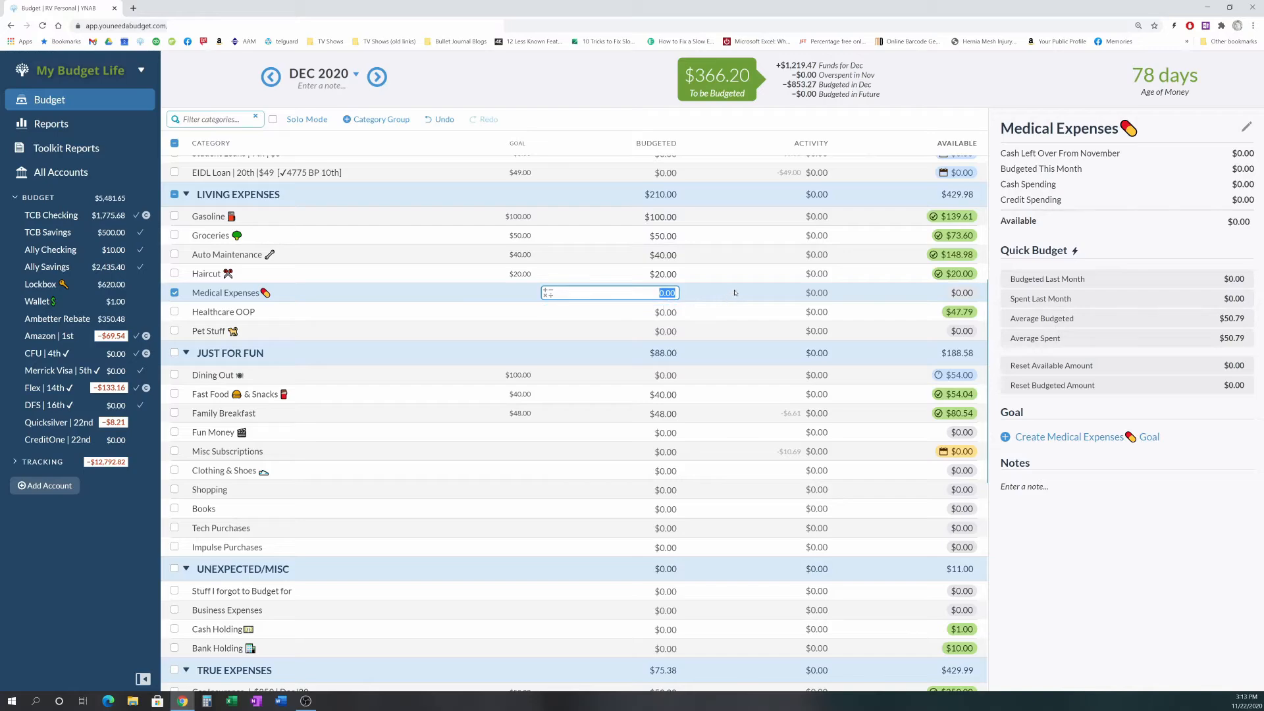
pyautogui.press('Return')
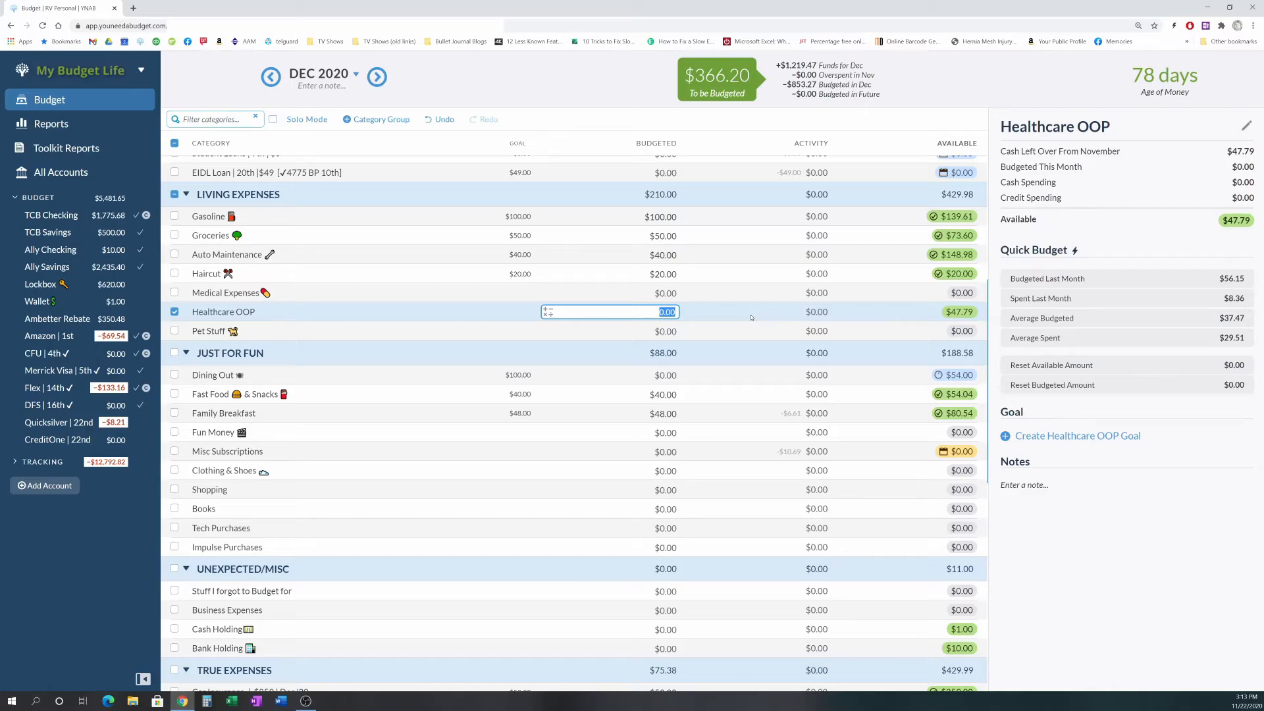
pyautogui.press('Up')
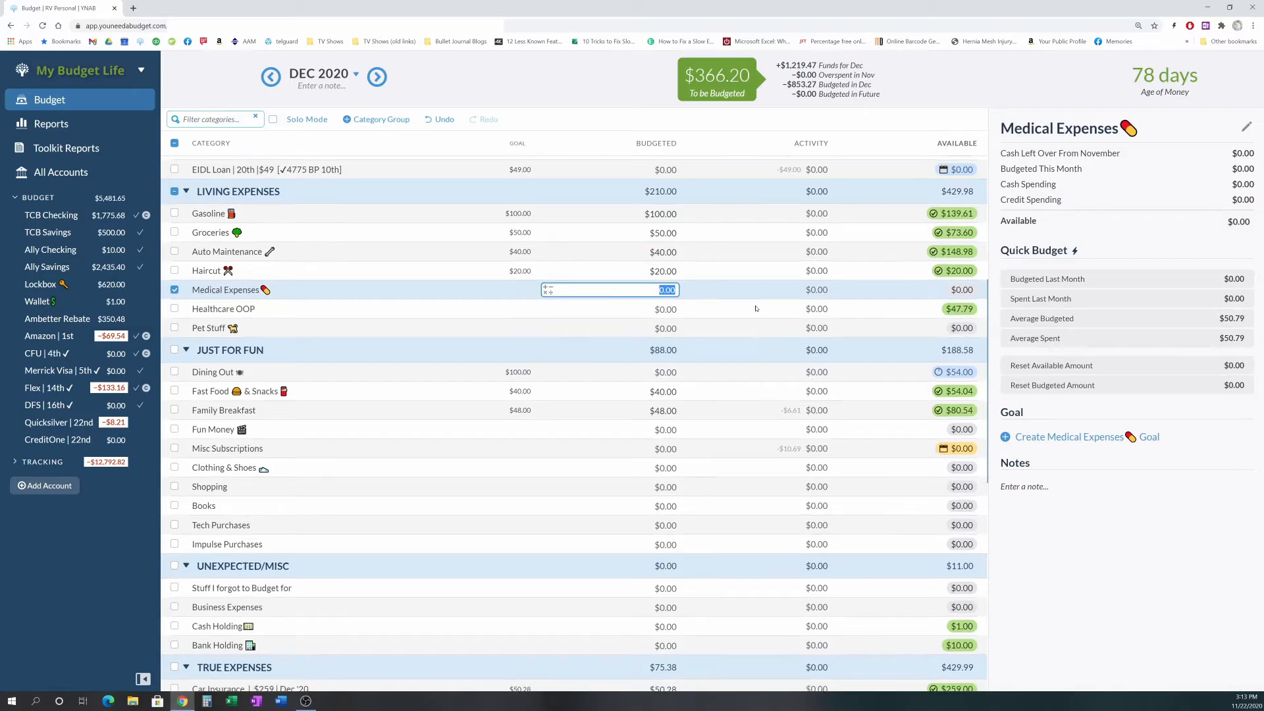
# - Fund December's Dining Out category to its $100.00 goal using the Underfunded quick budget
pyautogui.scroll(-1, 756, 308)
pyautogui.click(480, 328)
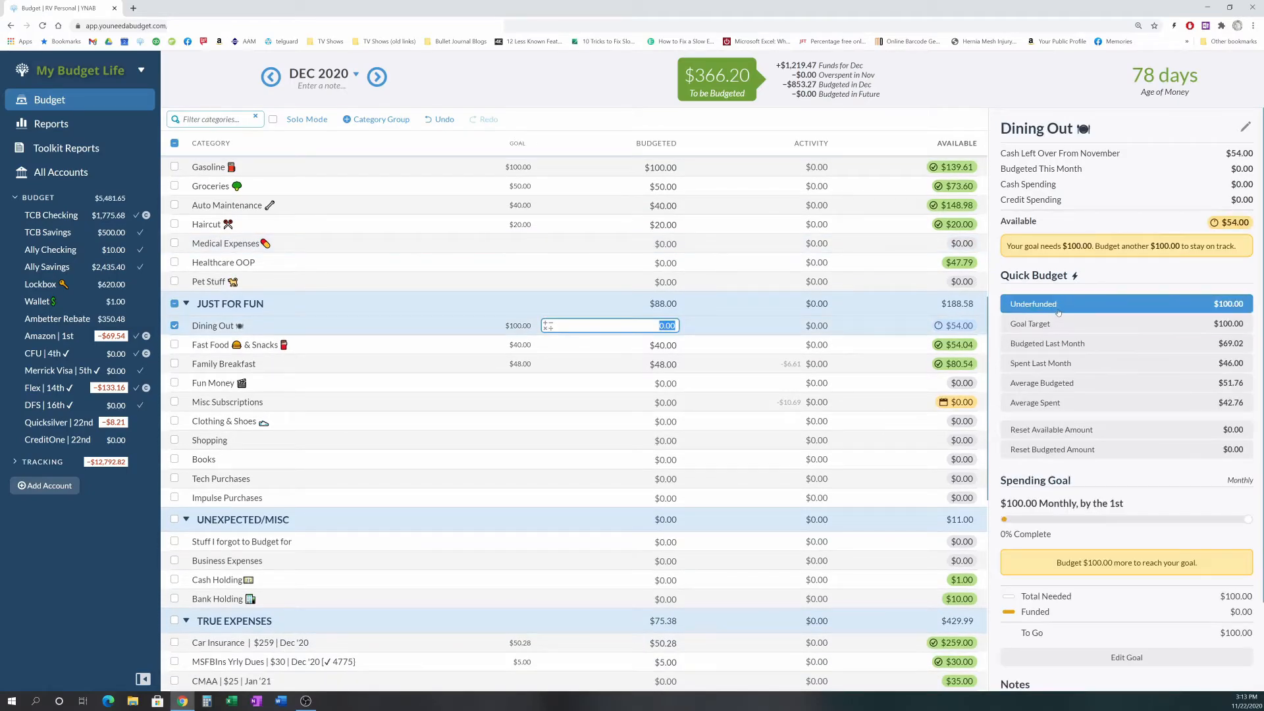
pyautogui.click(1058, 312)
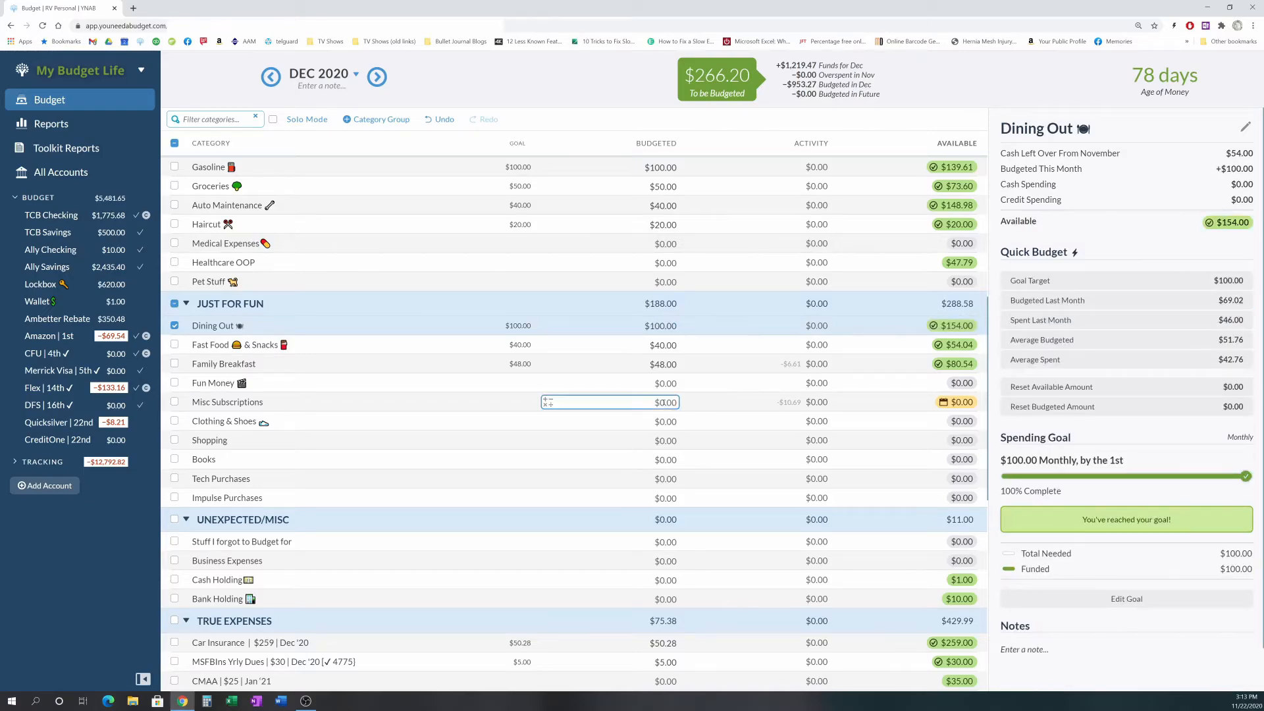
# - Budget $10.69 to Misc Subscriptions for its upcoming transaction via quick budget, then deselect the category
pyautogui.click(687, 404)
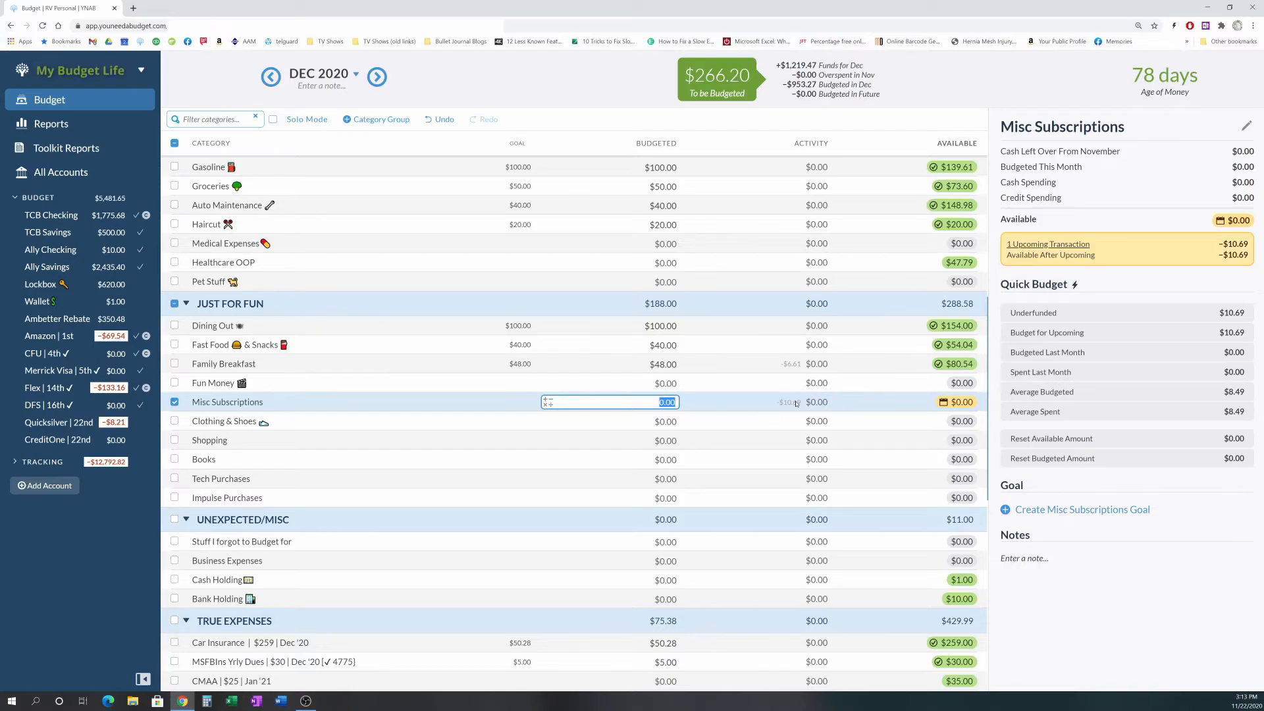
pyautogui.click(1120, 313)
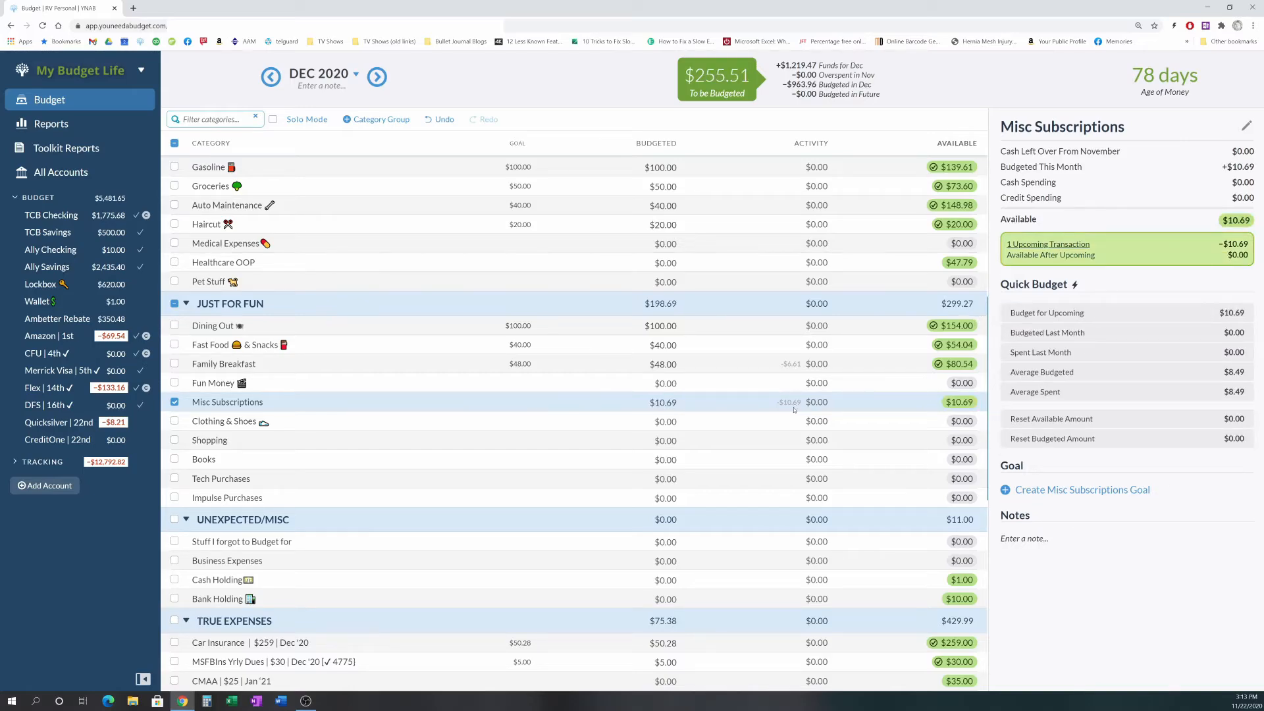
pyautogui.moveTo(799, 406)
pyautogui.click(174, 402)
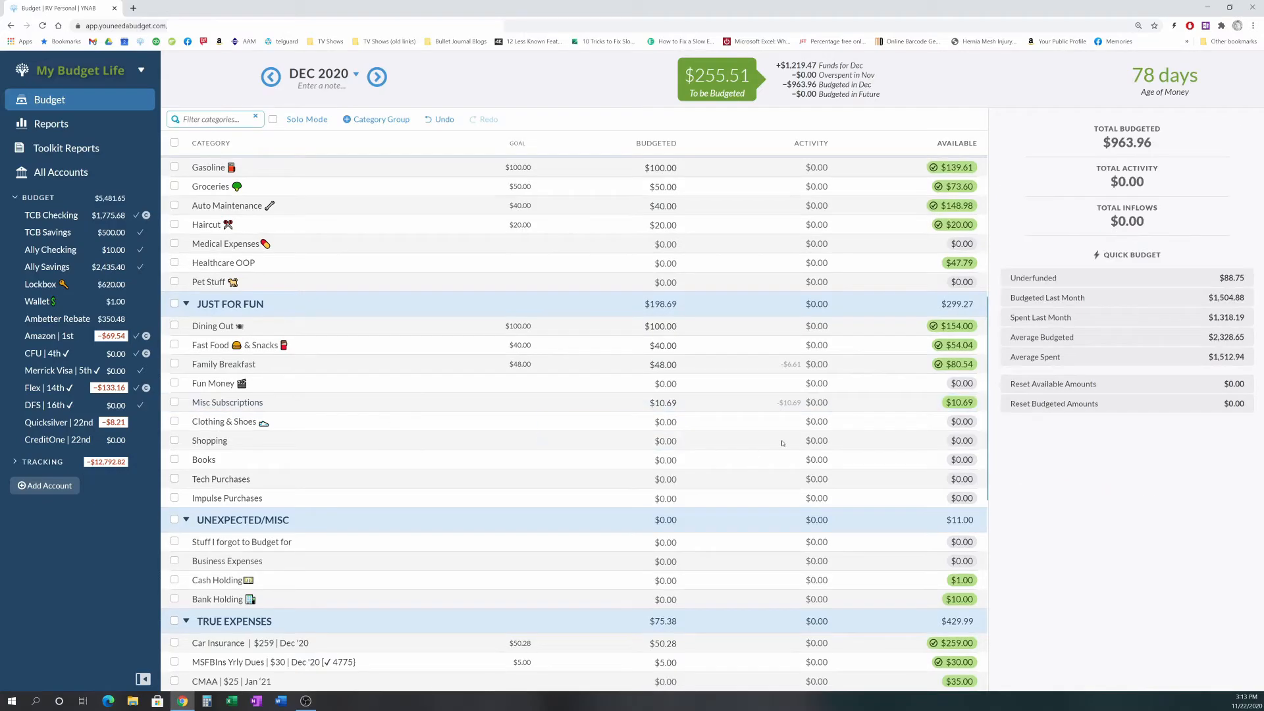
# - Scroll down to review December's Unexpected/Misc and True Expenses categories
pyautogui.scroll(-1, 782, 443)
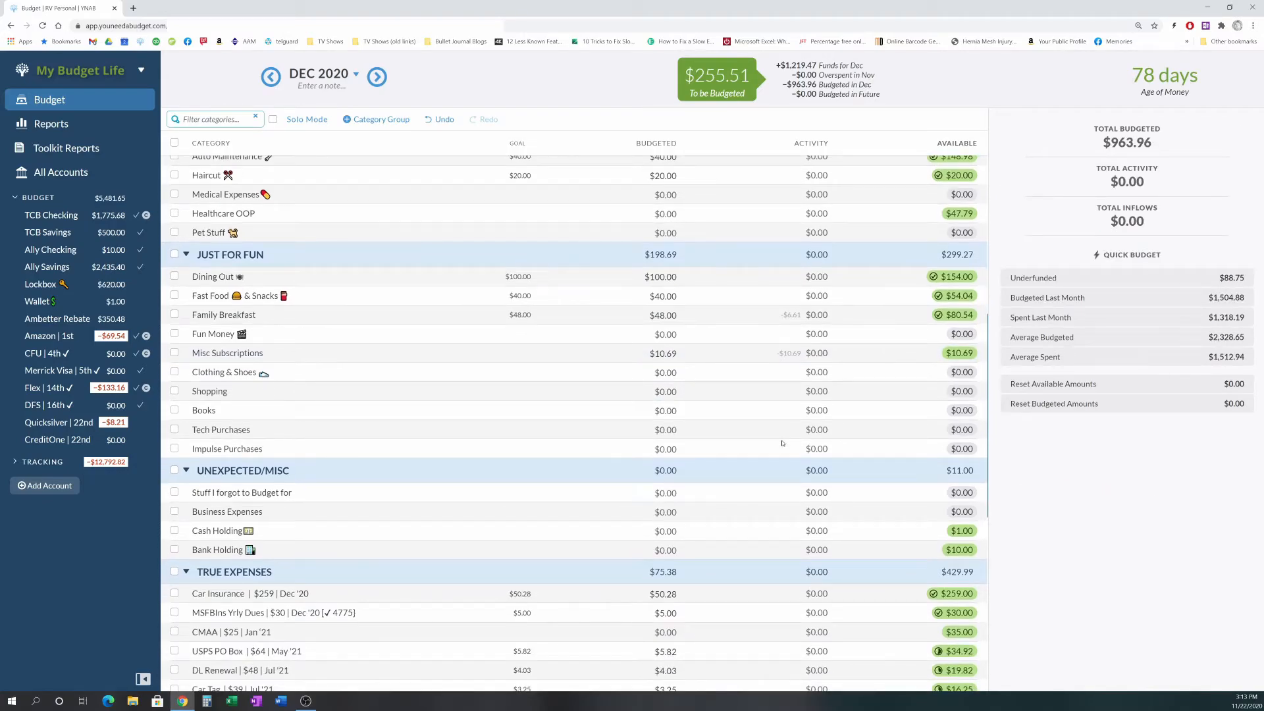
pyautogui.scroll(-1, 782, 443)
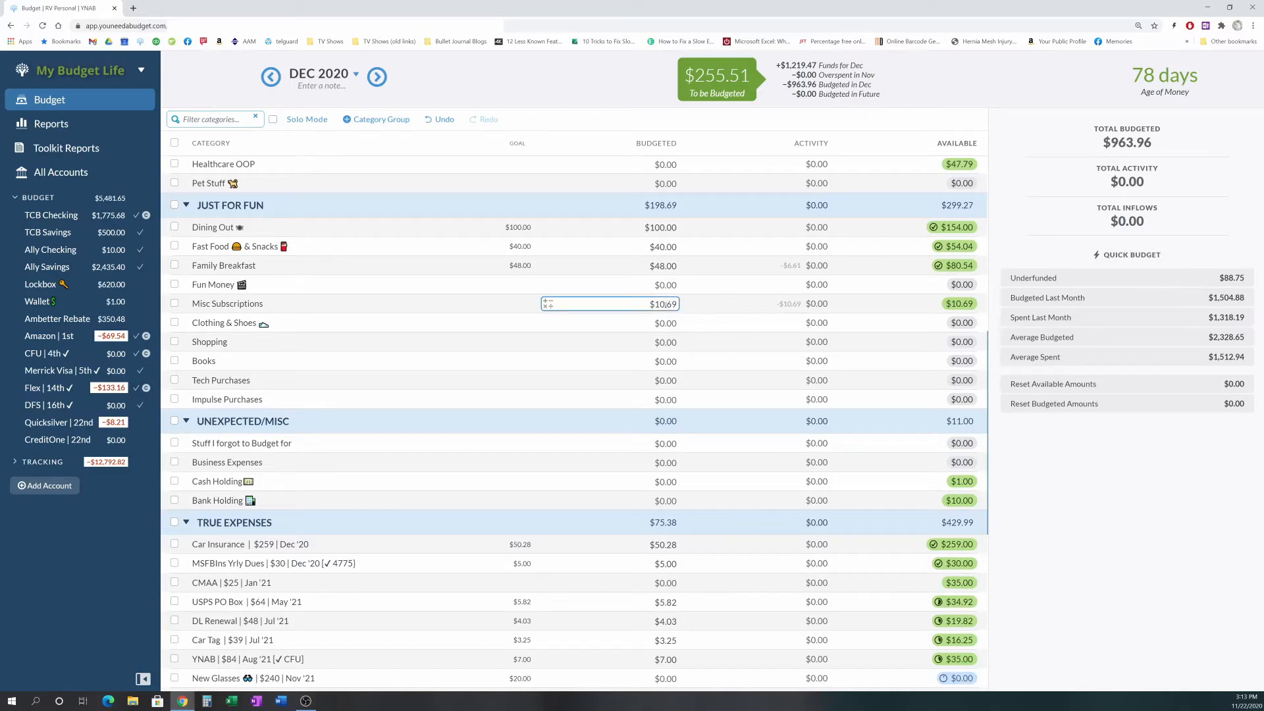
pyautogui.scroll(-3, 709, 346)
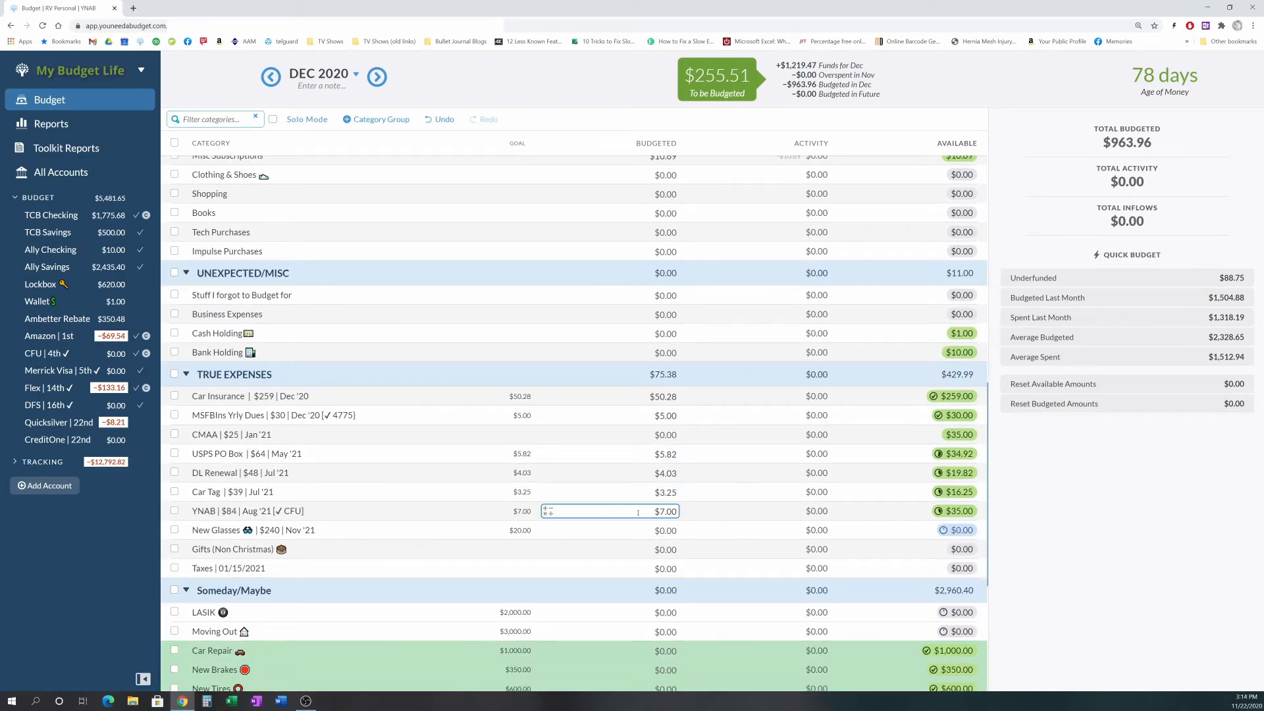
# - Fund the New Glasses category with $20.00 using the Underfunded quick budget, then deselect the True Expenses group
pyautogui.click(612, 530)
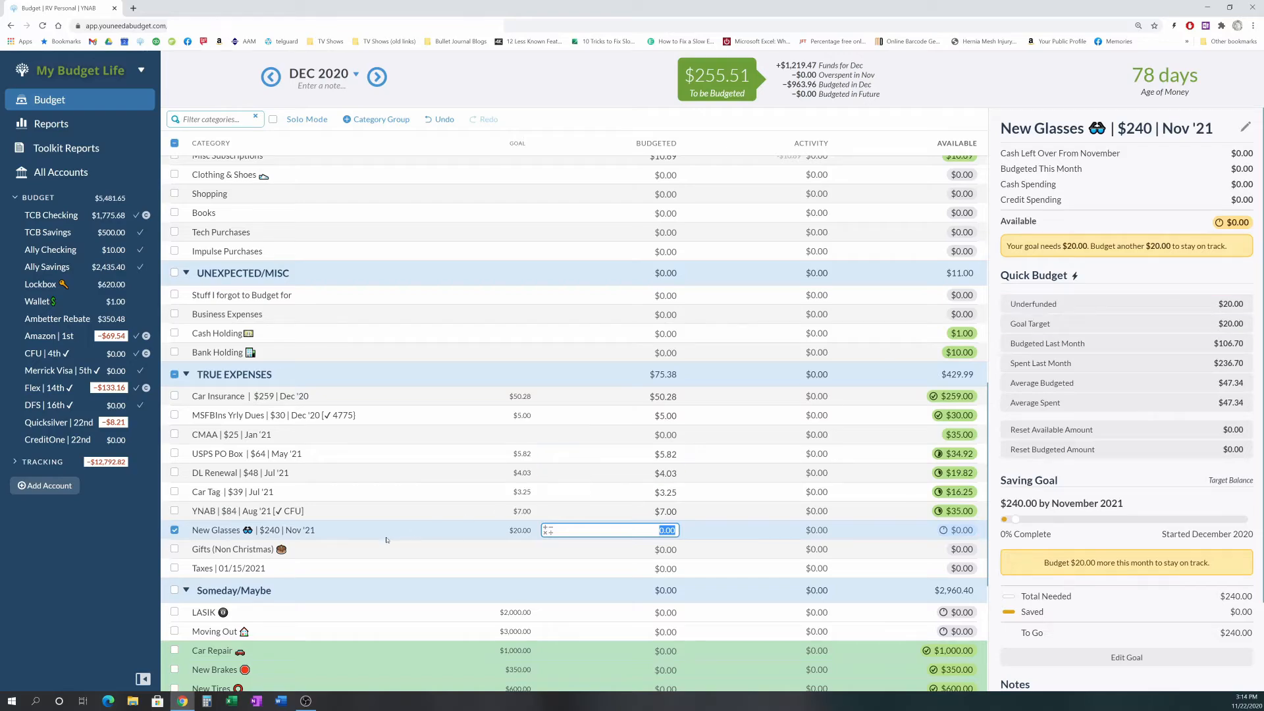
pyautogui.click(1105, 305)
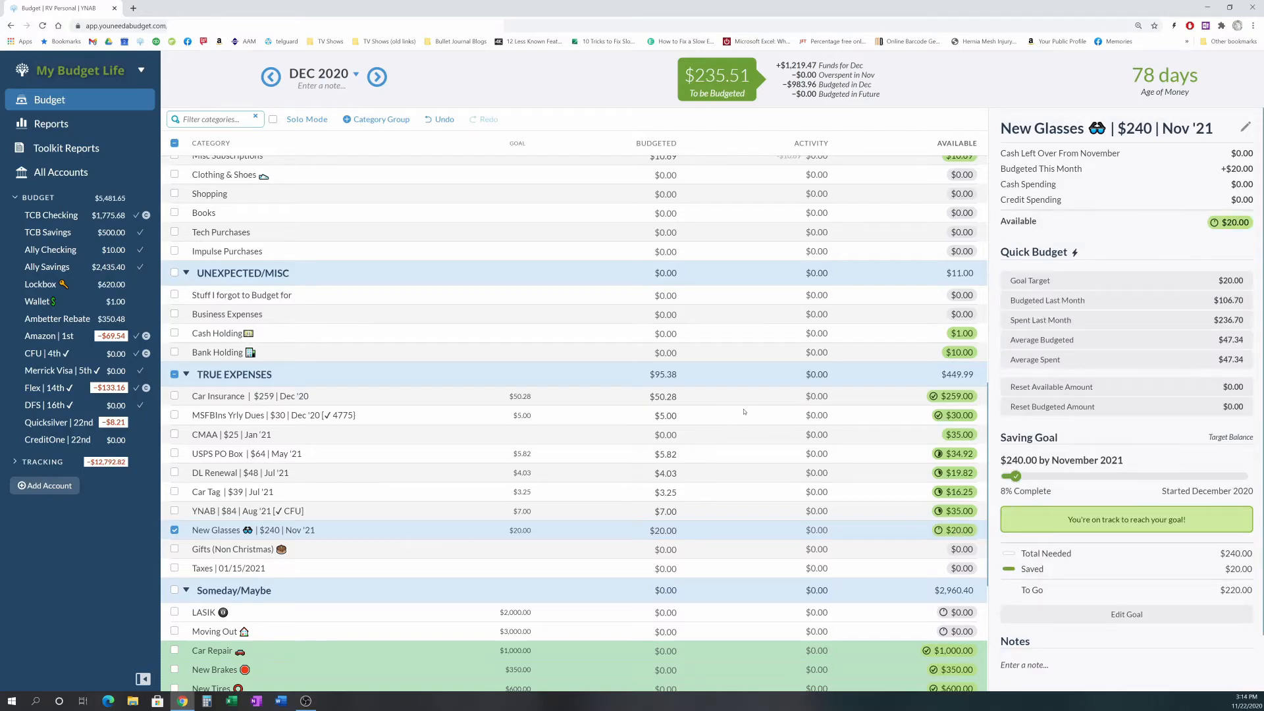
pyautogui.click(174, 375)
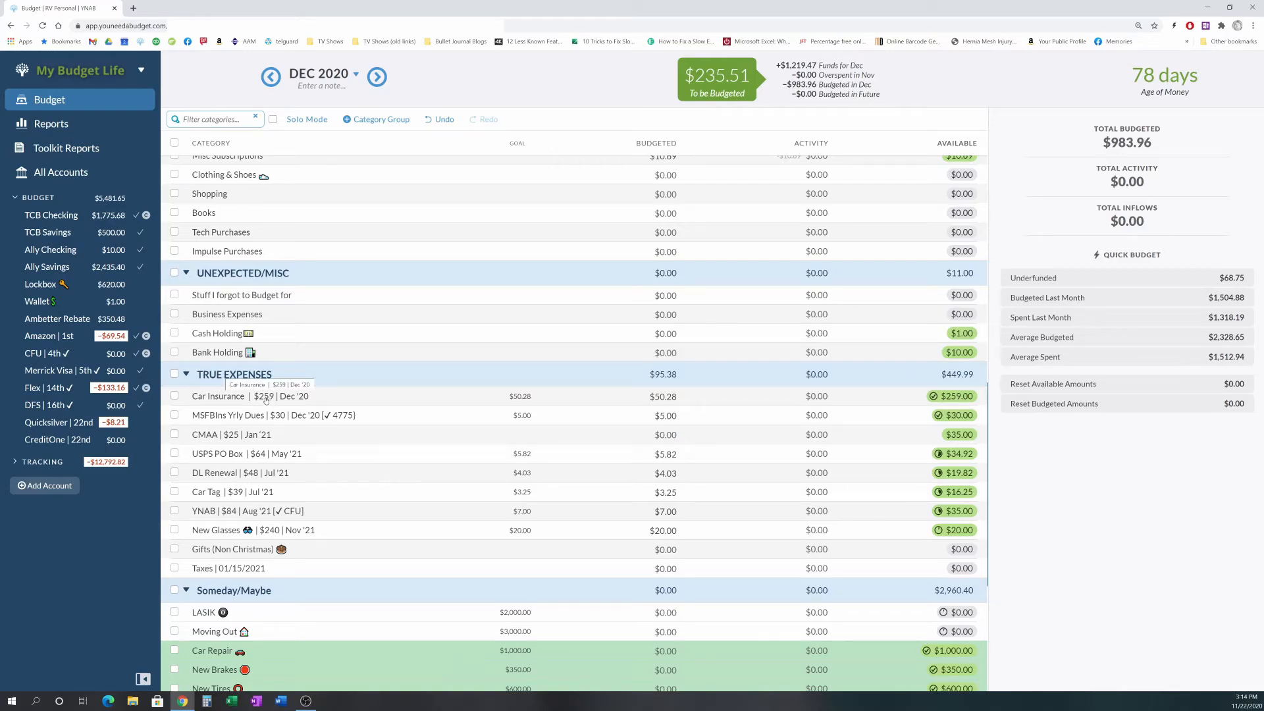
# - Move the Car Insurance category from True Expenses into Immediate Obligations, placing it below Dell Ext Wrnty
pyautogui.scroll(3, 385, 331)
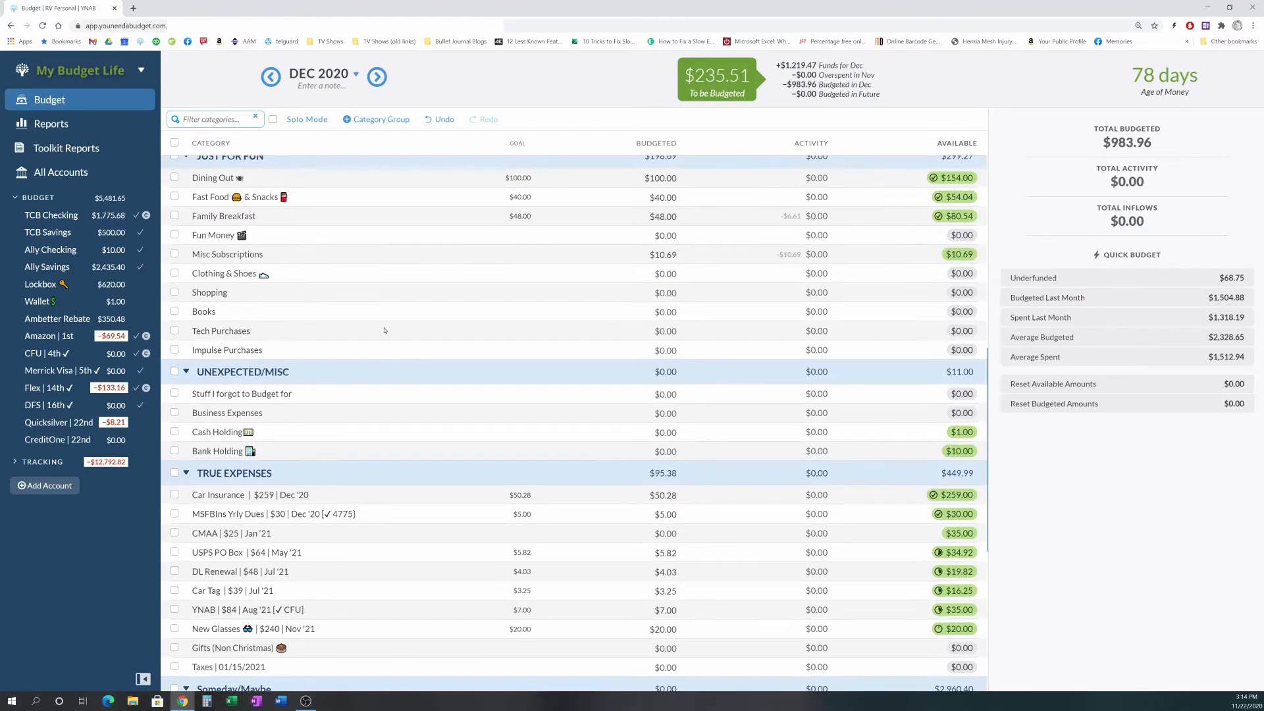
pyautogui.scroll(3, 385, 330)
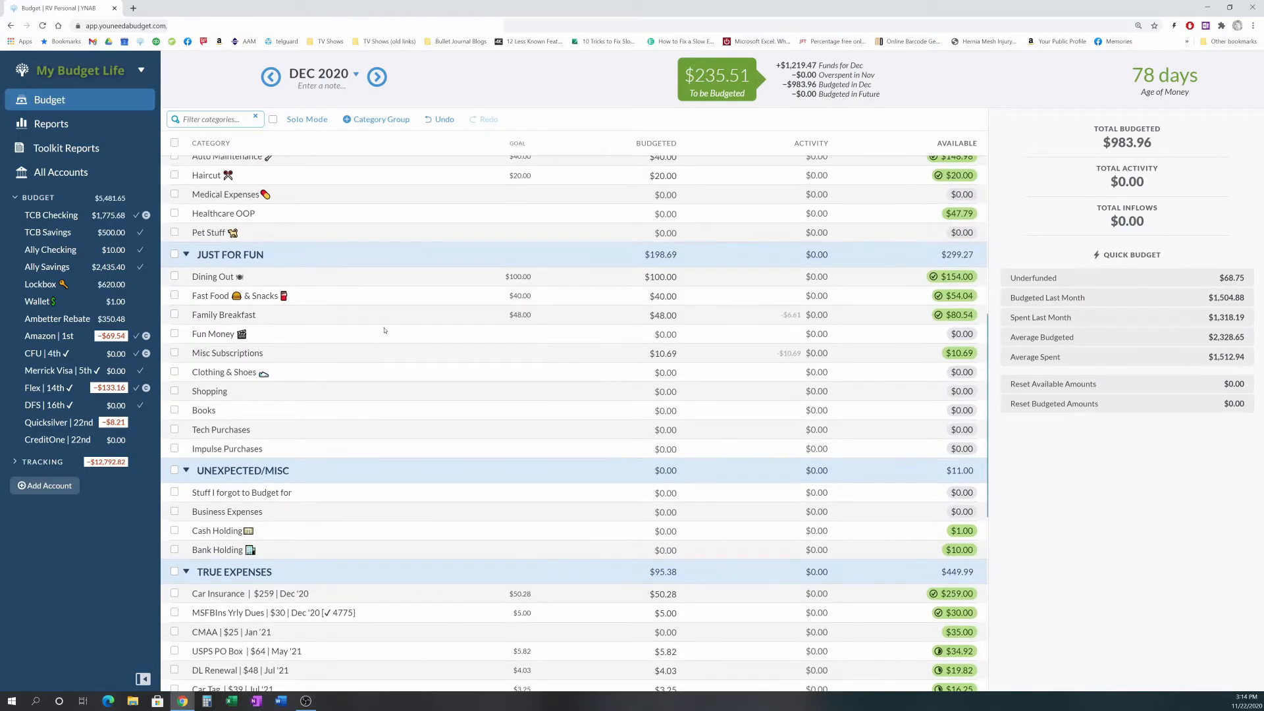
pyautogui.scroll(2, 385, 331)
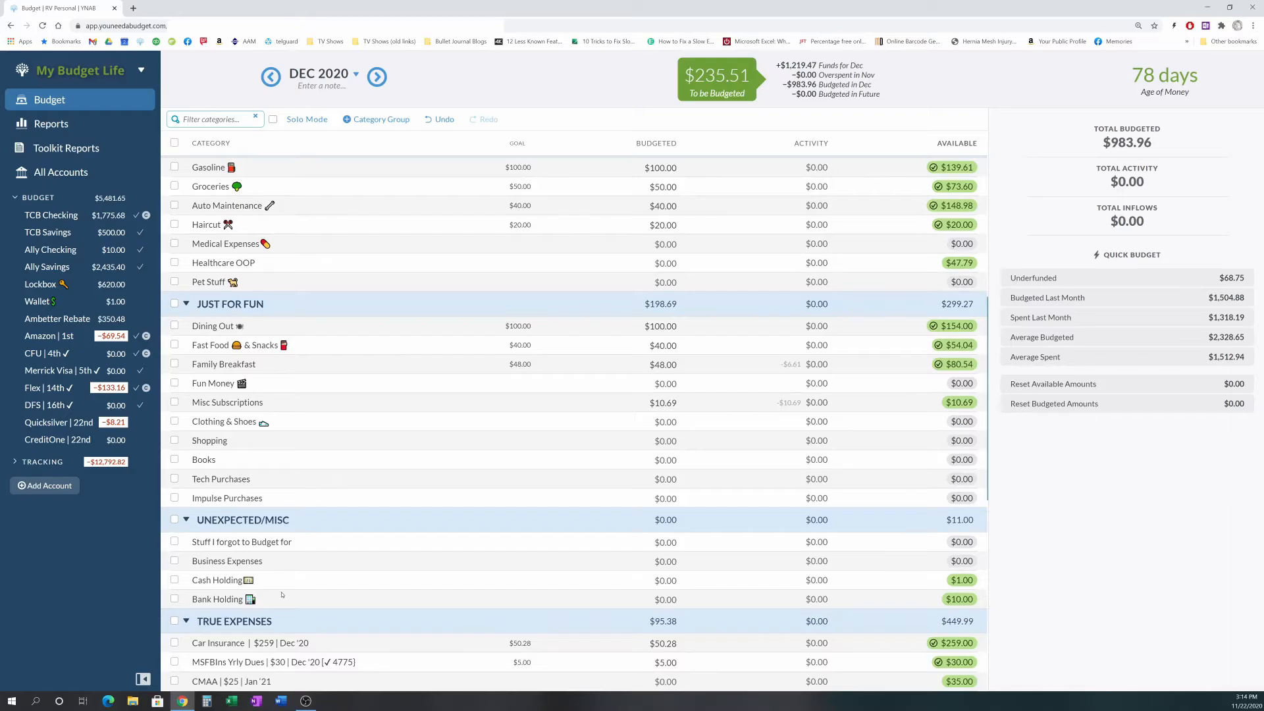
pyautogui.scroll(2, 360, 558)
pyautogui.scroll(-2, 369, 561)
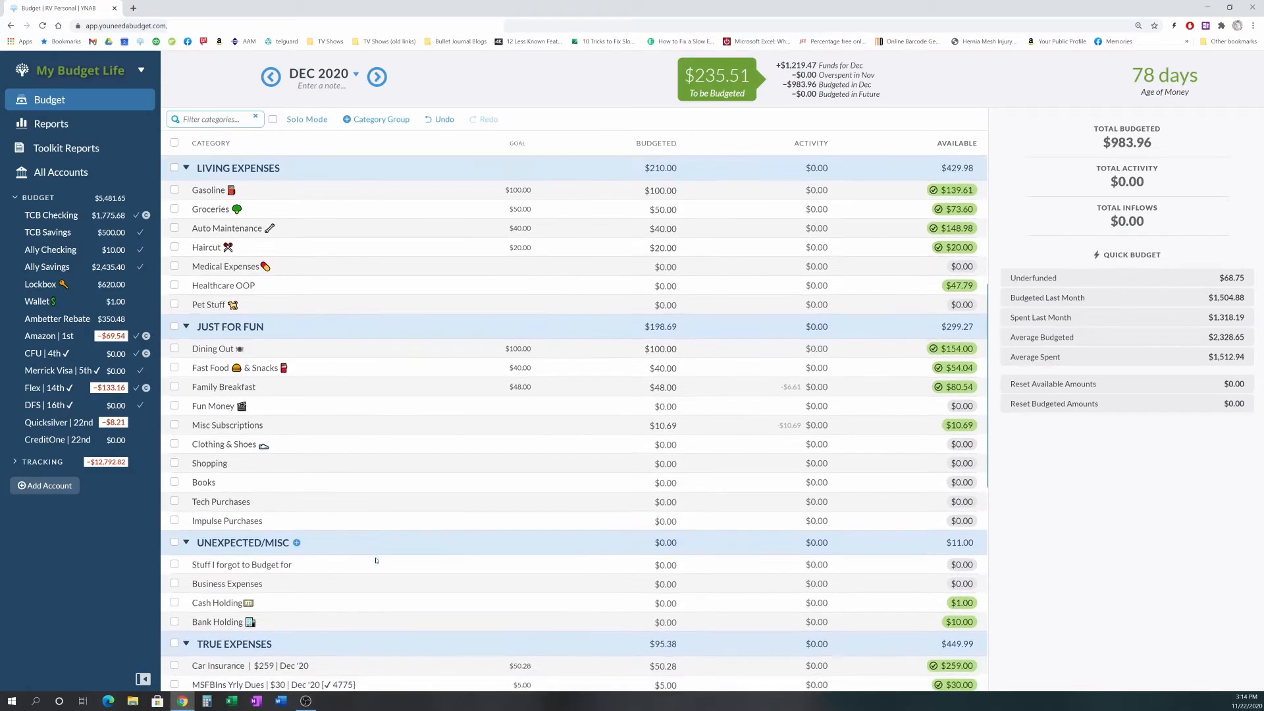
pyautogui.moveTo(276, 645); pyautogui.dragTo(245, 188)
pyautogui.scroll(3, 476, 316)
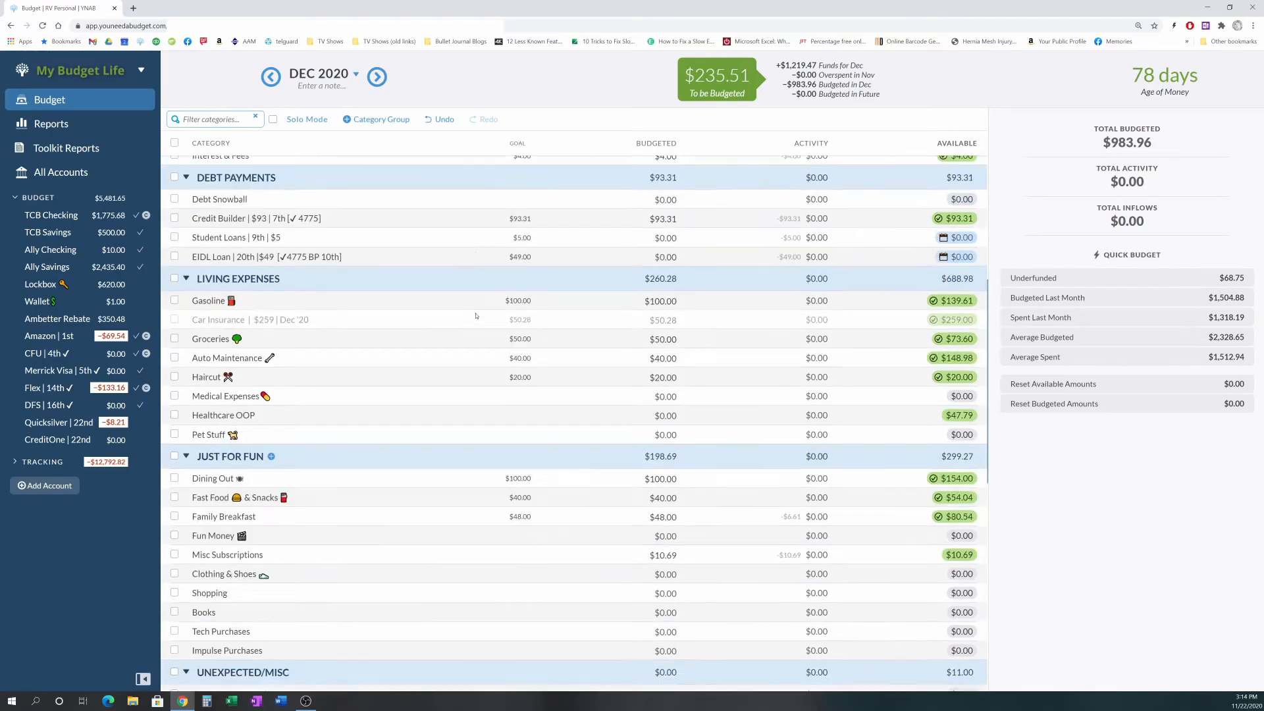
pyautogui.moveTo(284, 386); pyautogui.dragTo(254, 212)
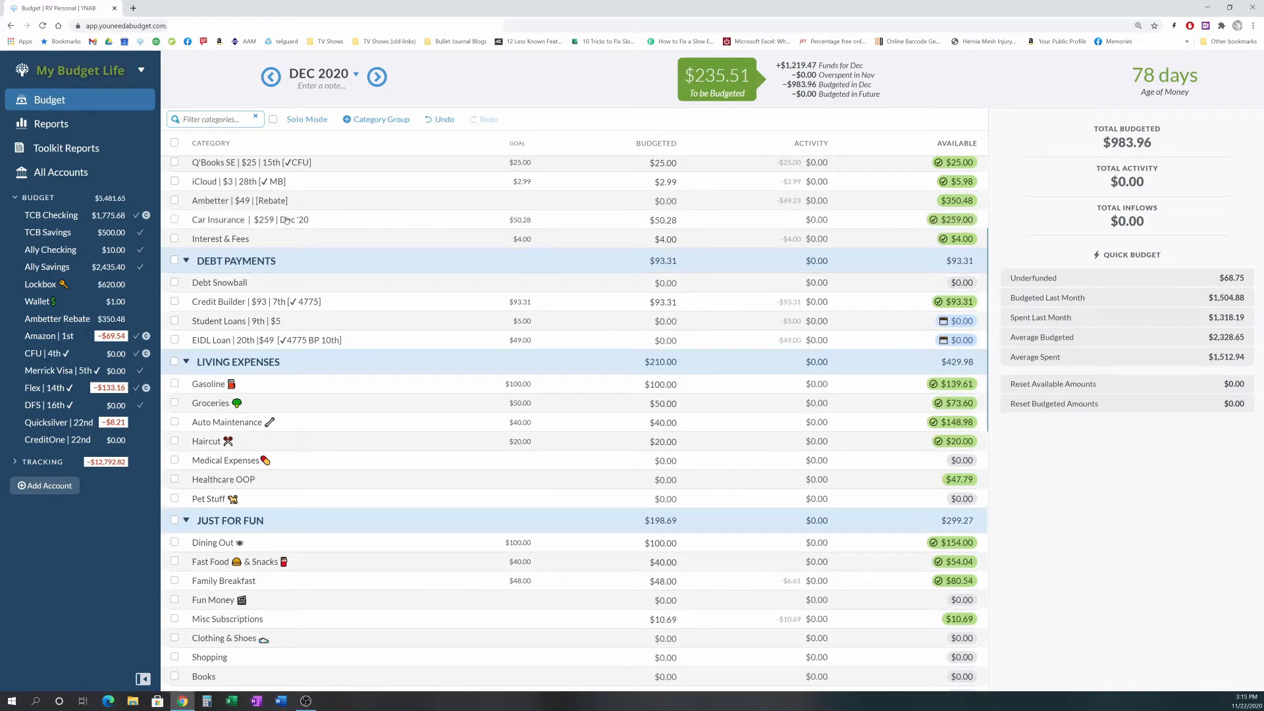
pyautogui.scroll(2, 316, 237)
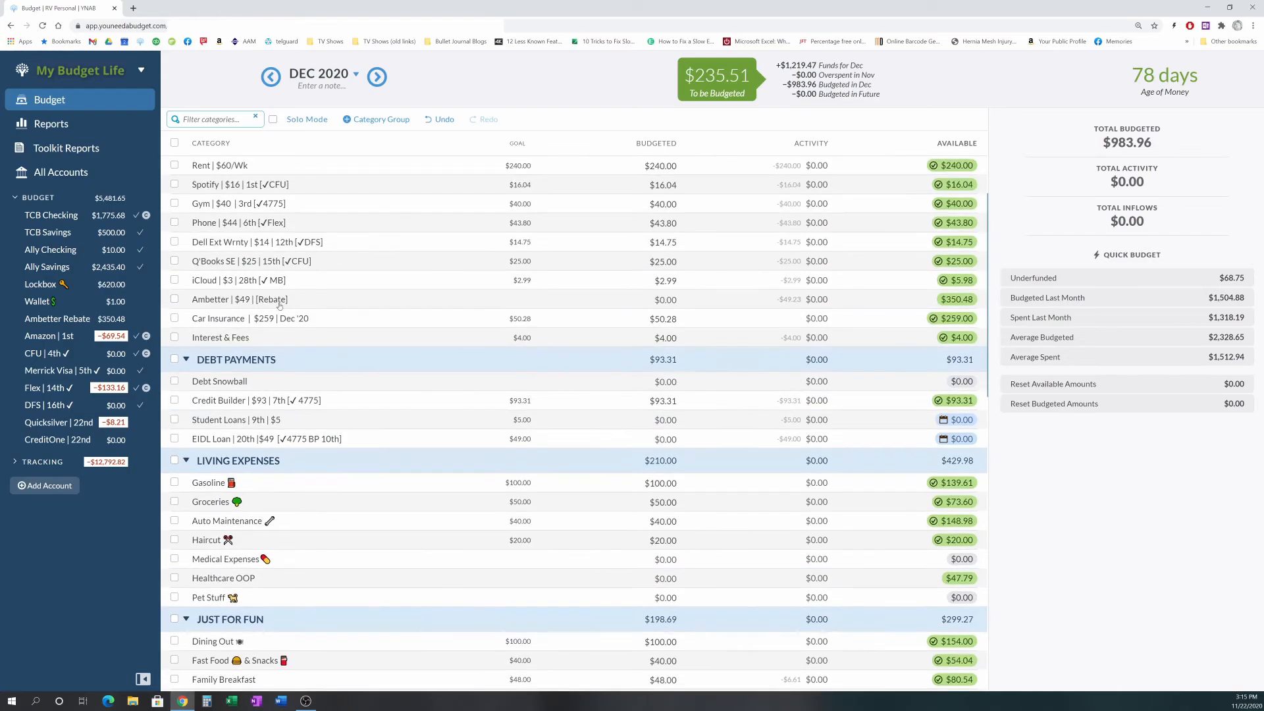
pyautogui.moveTo(261, 319); pyautogui.dragTo(248, 260)
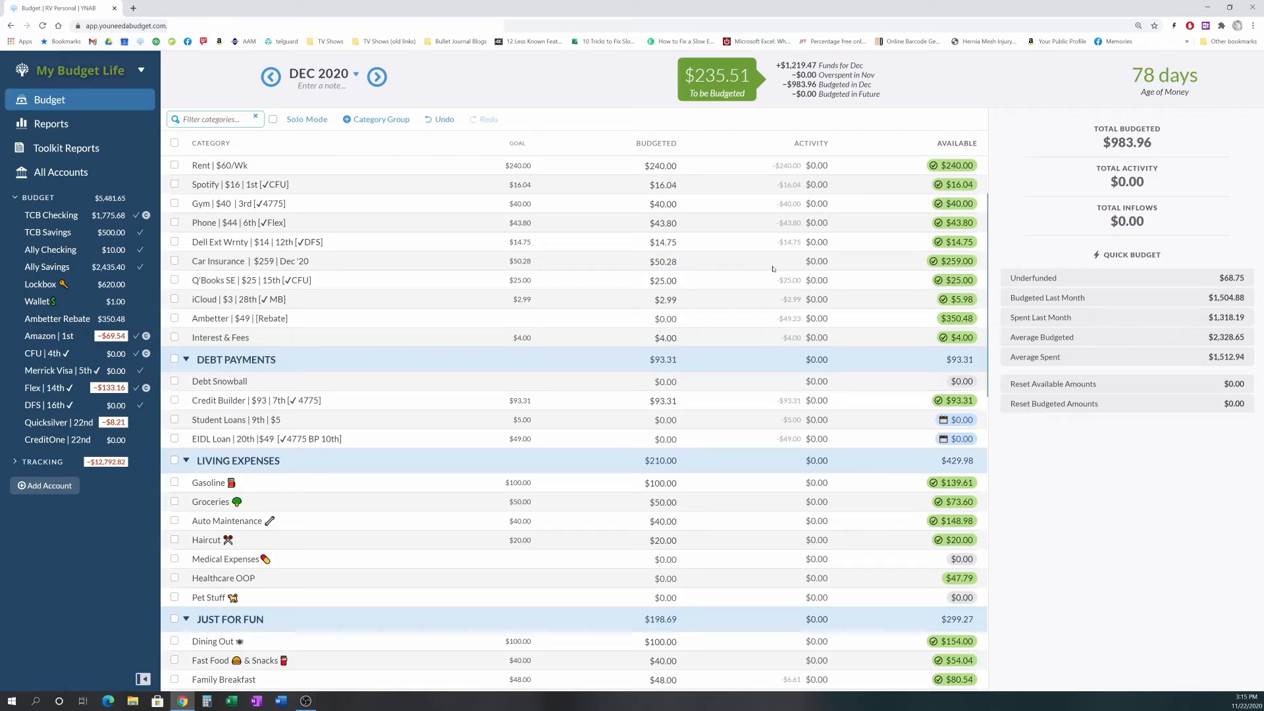
pyautogui.click(591, 261)
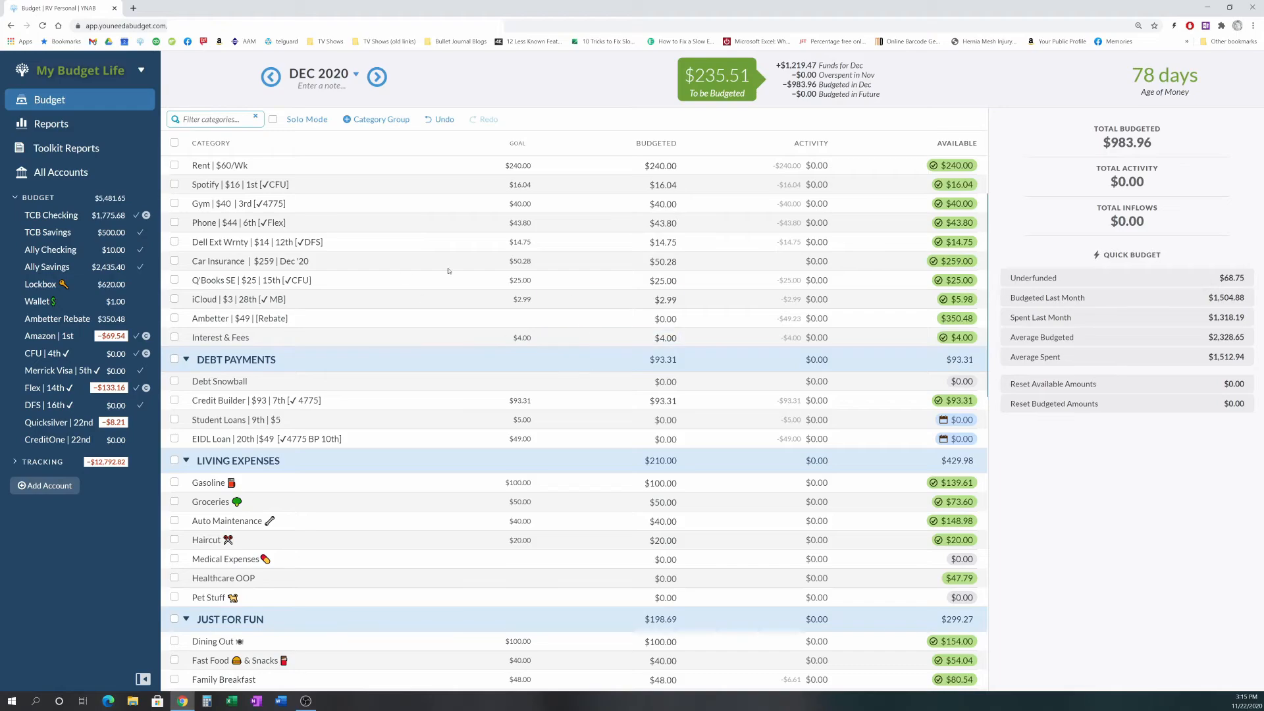
# - Budget $49.00 to EIDL Loan and $5.00 to Student Loans using quick budget, then deselect the categories
pyautogui.scroll(-3, 476, 373)
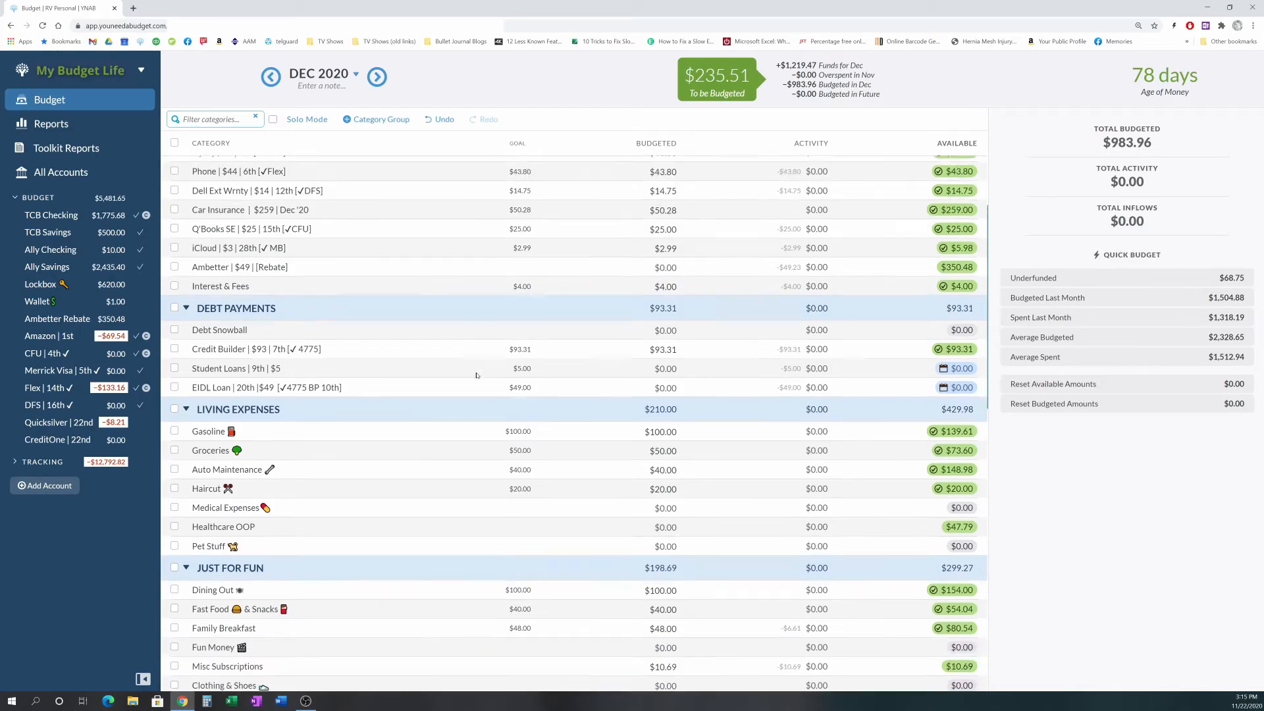
pyautogui.scroll(-3, 476, 373)
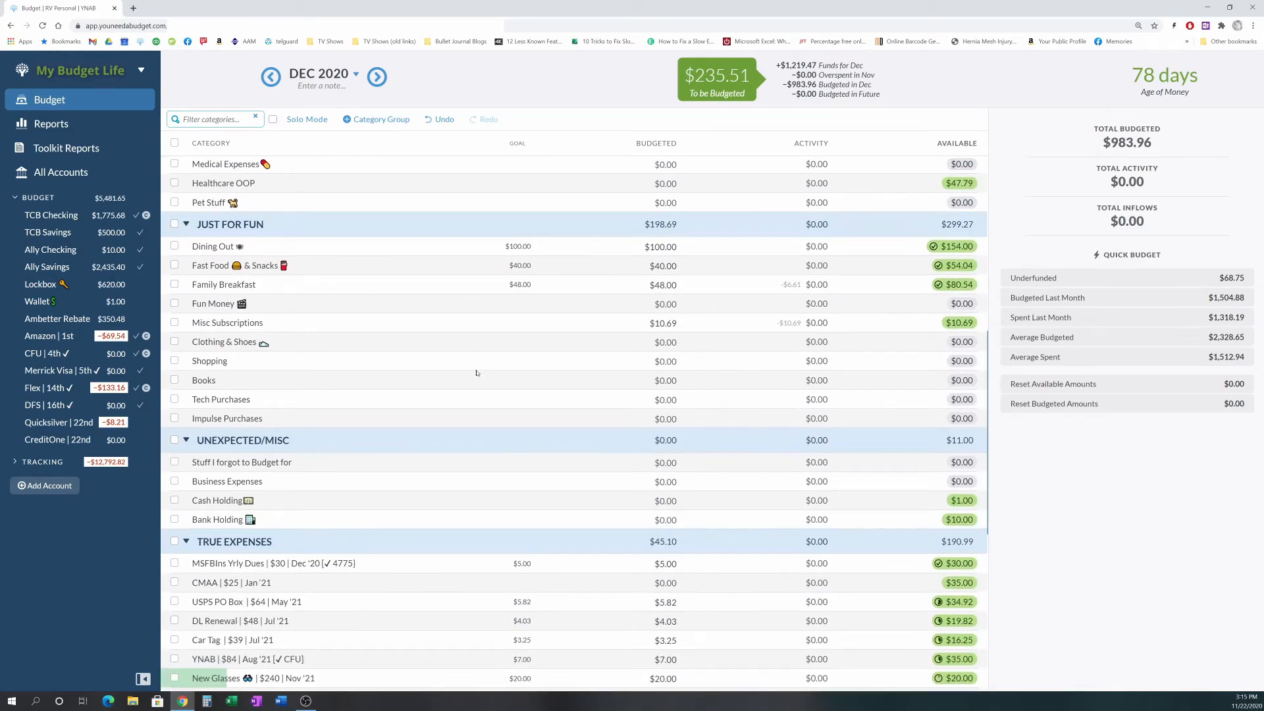
pyautogui.scroll(-4, 476, 373)
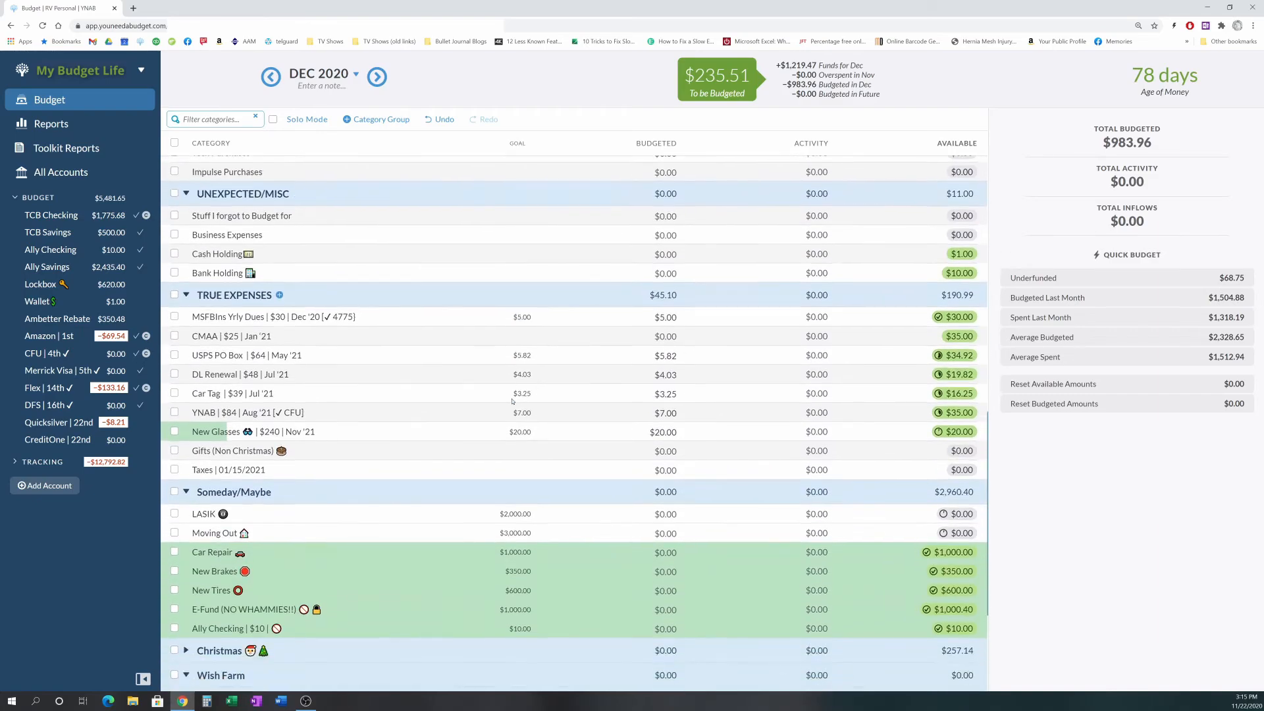
pyautogui.scroll(-3, 592, 446)
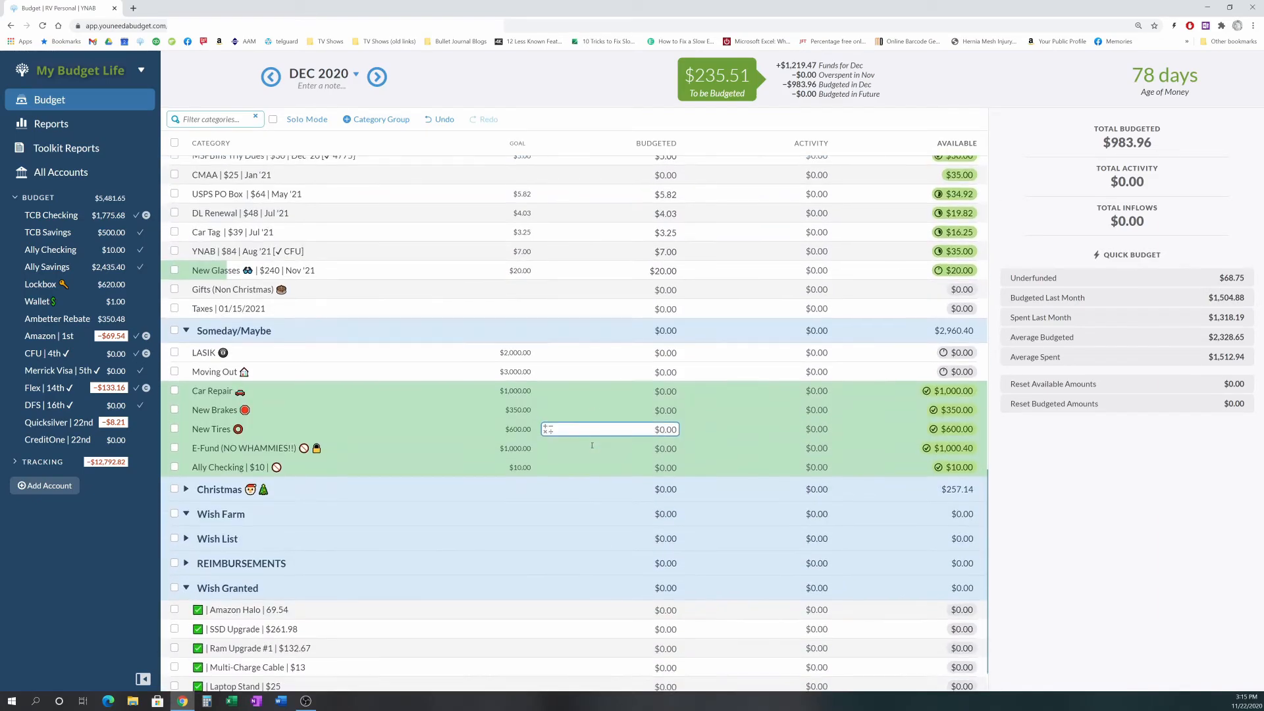
pyautogui.scroll(-1, 592, 446)
pyautogui.scroll(15, 594, 446)
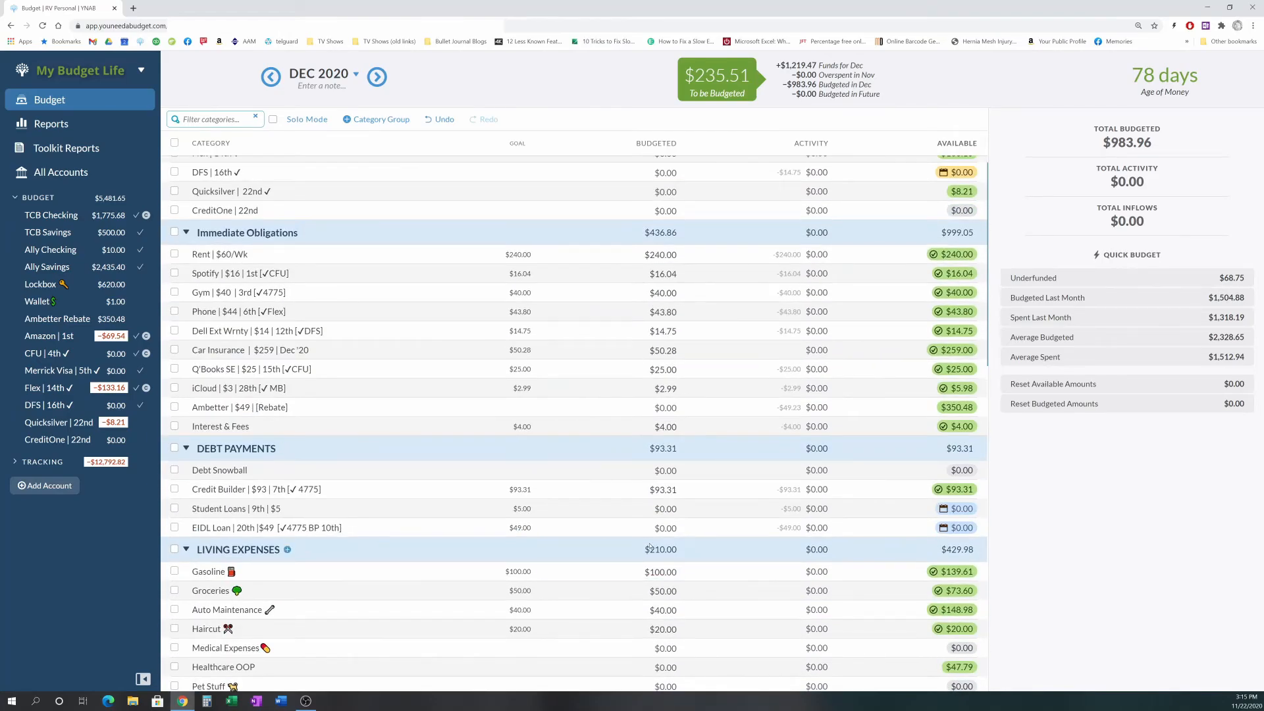
pyautogui.click(609, 527)
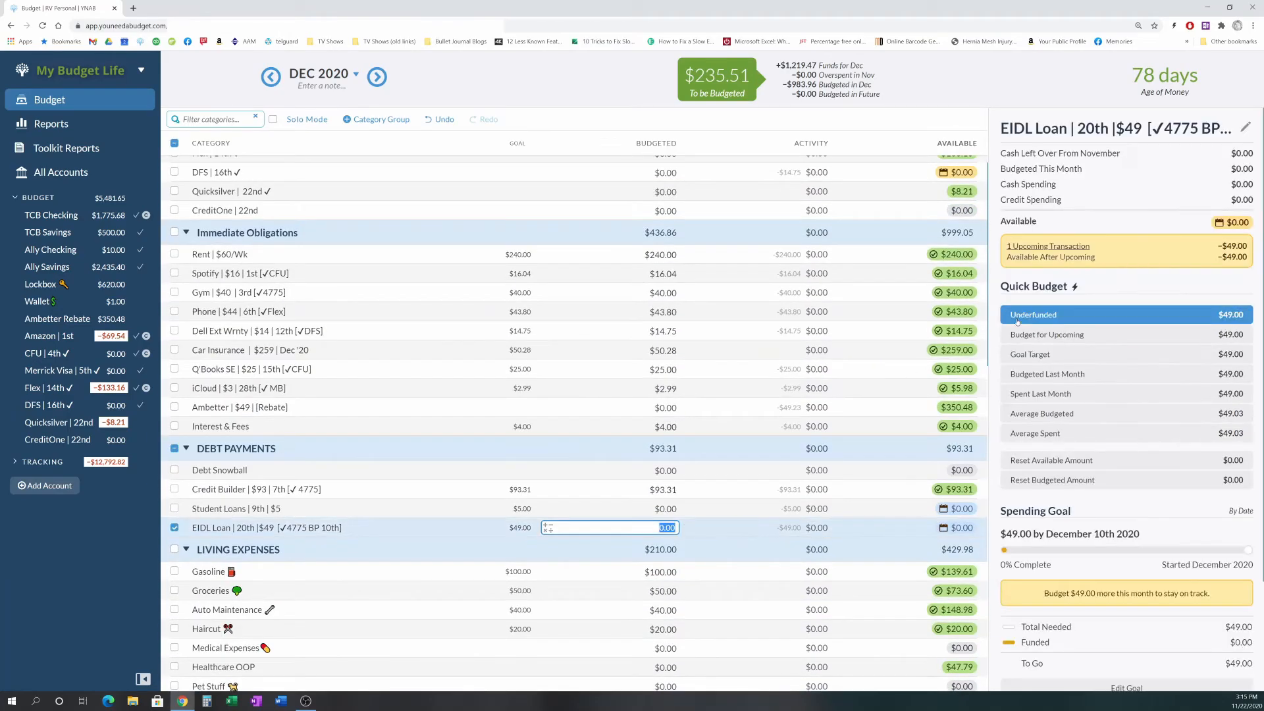
pyautogui.click(1038, 319)
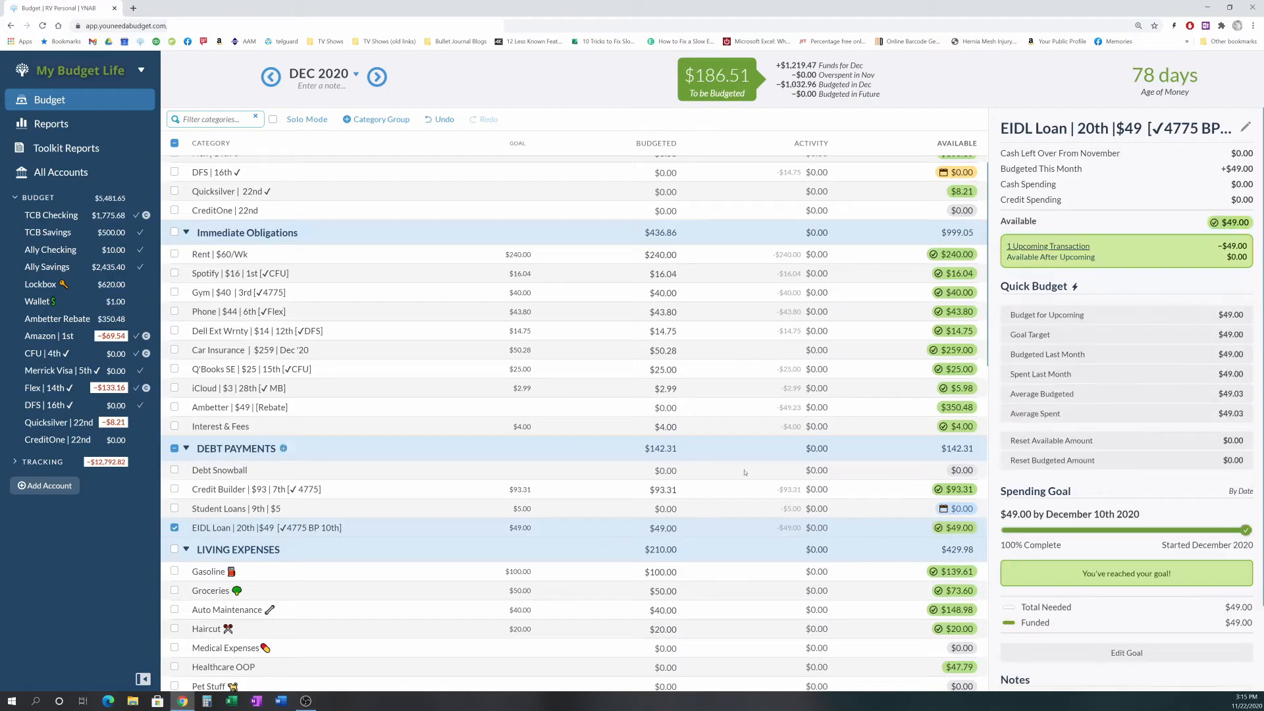
pyautogui.click(666, 511)
pyautogui.click(1085, 322)
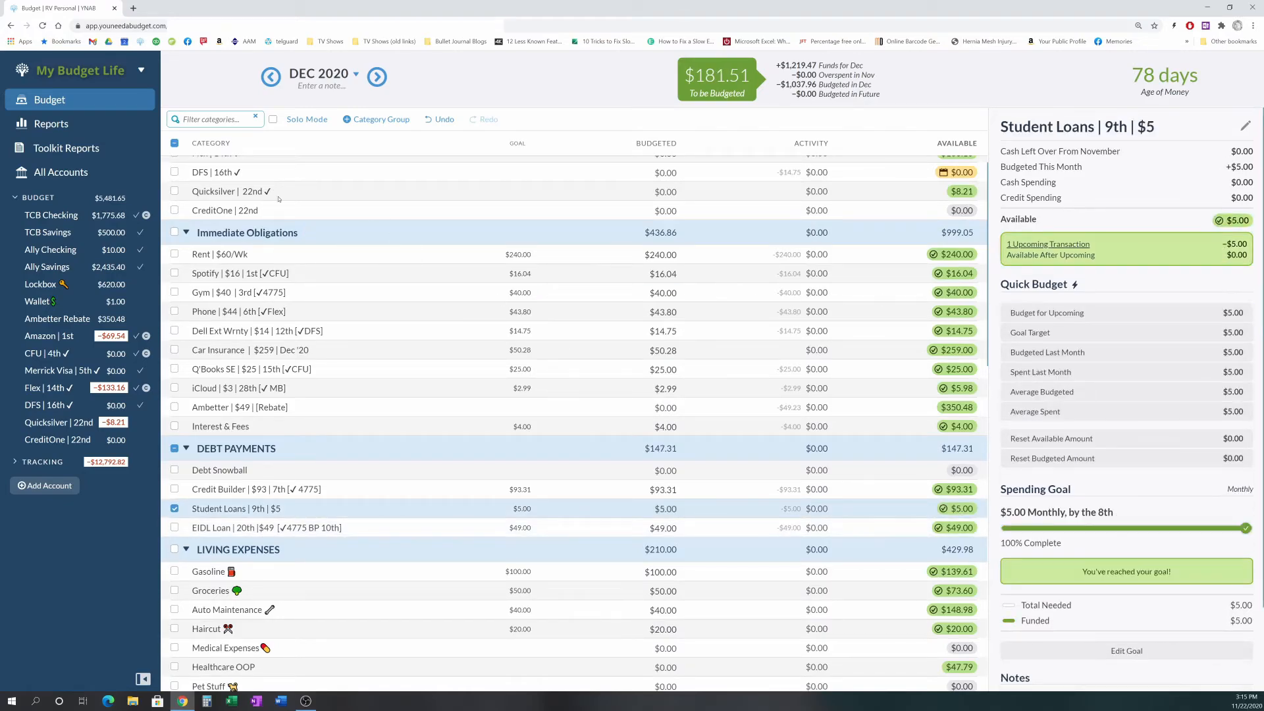
pyautogui.click(174, 143)
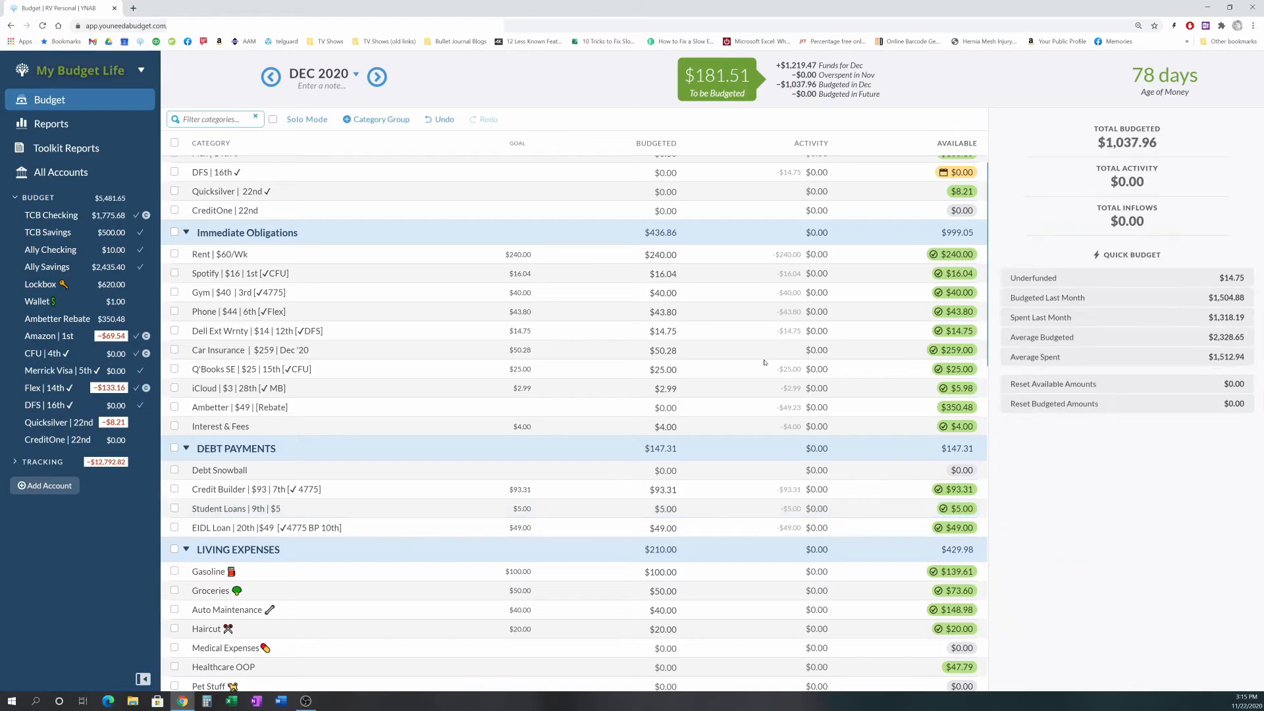
# - Open the DFS category's upcoming transaction and delete the scheduled $14.75 DFS payment from TCB Checking
pyautogui.scroll(2, 748, 351)
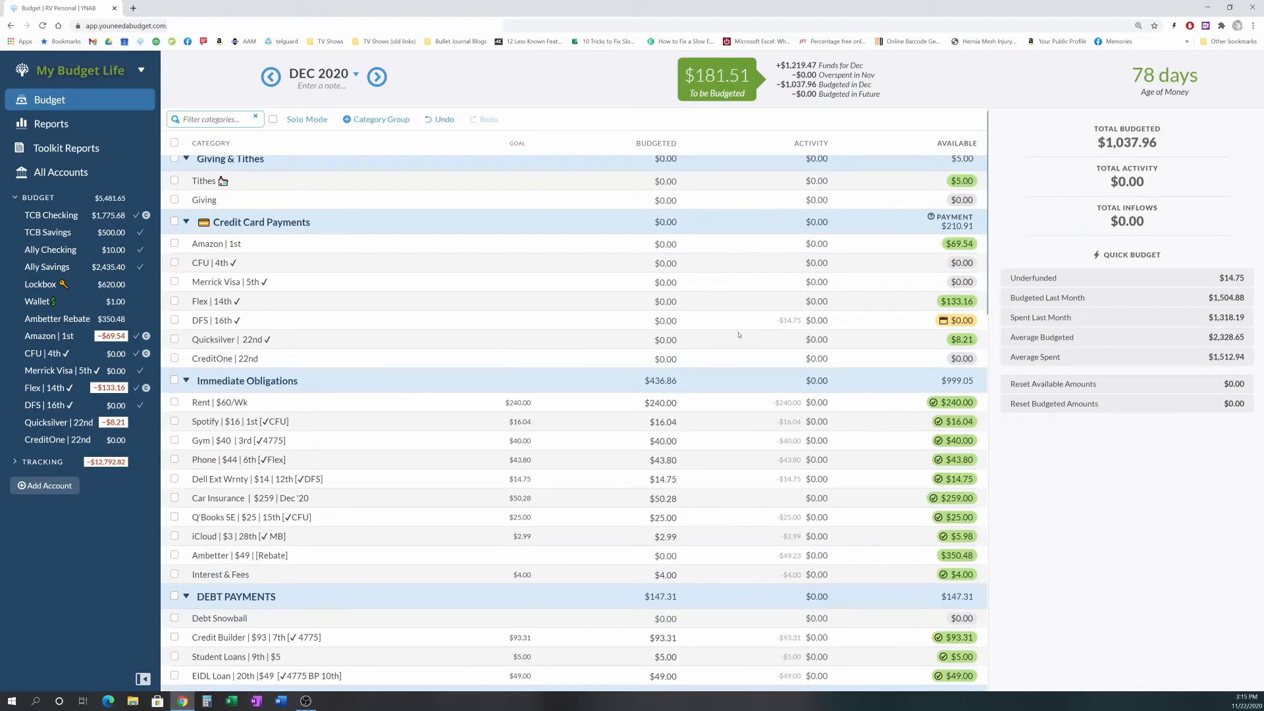
pyautogui.scroll(1, 738, 335)
pyautogui.click(656, 330)
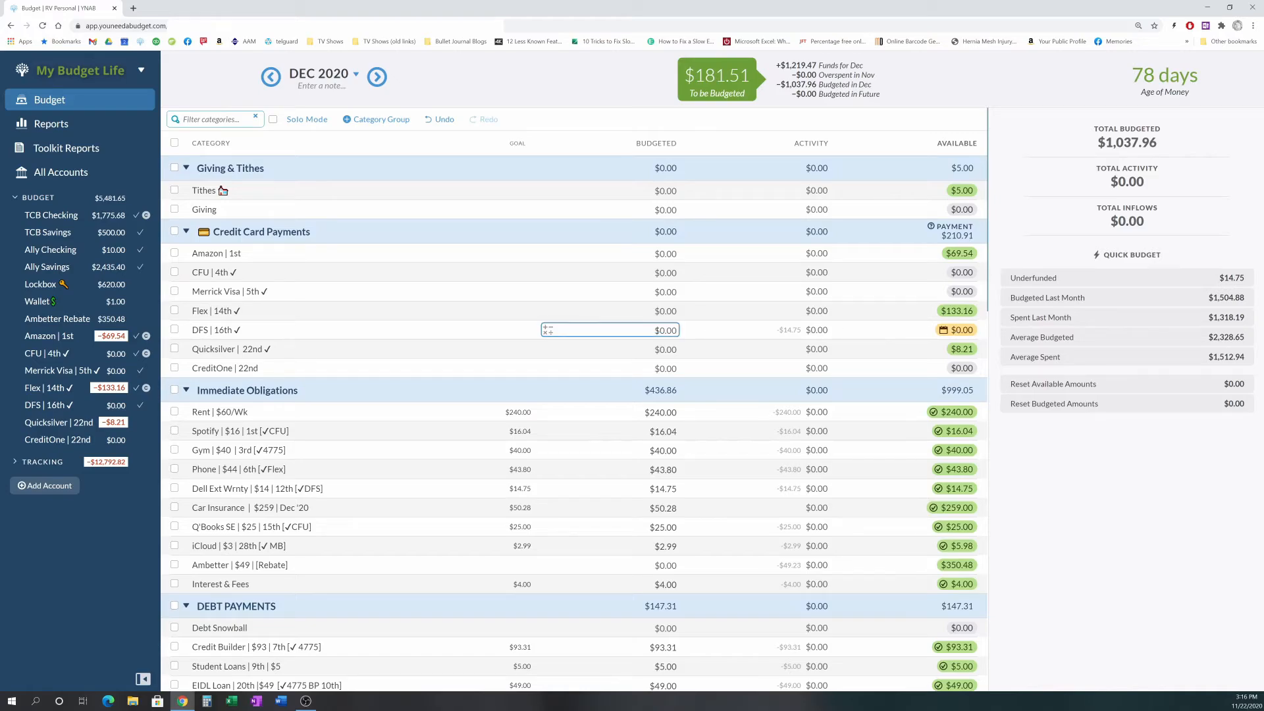
pyautogui.click(665, 330)
pyautogui.click(1059, 231)
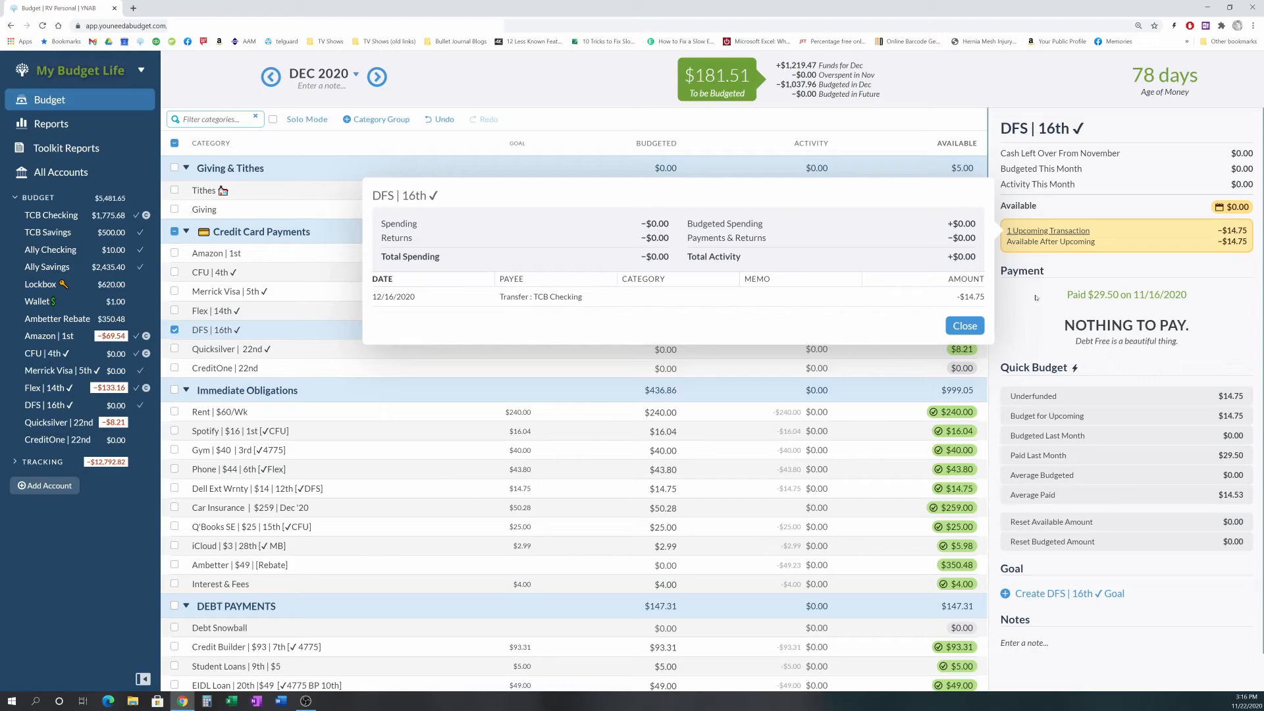
pyautogui.click(561, 296)
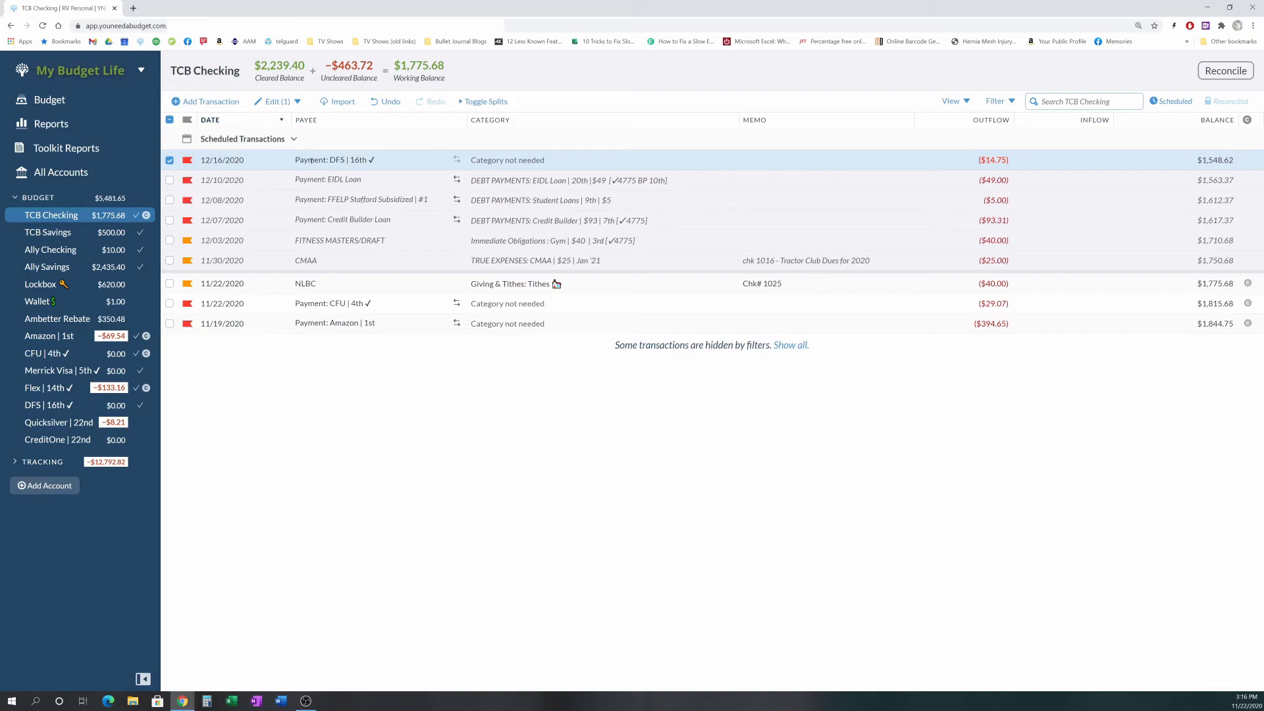
pyautogui.click(311, 161)
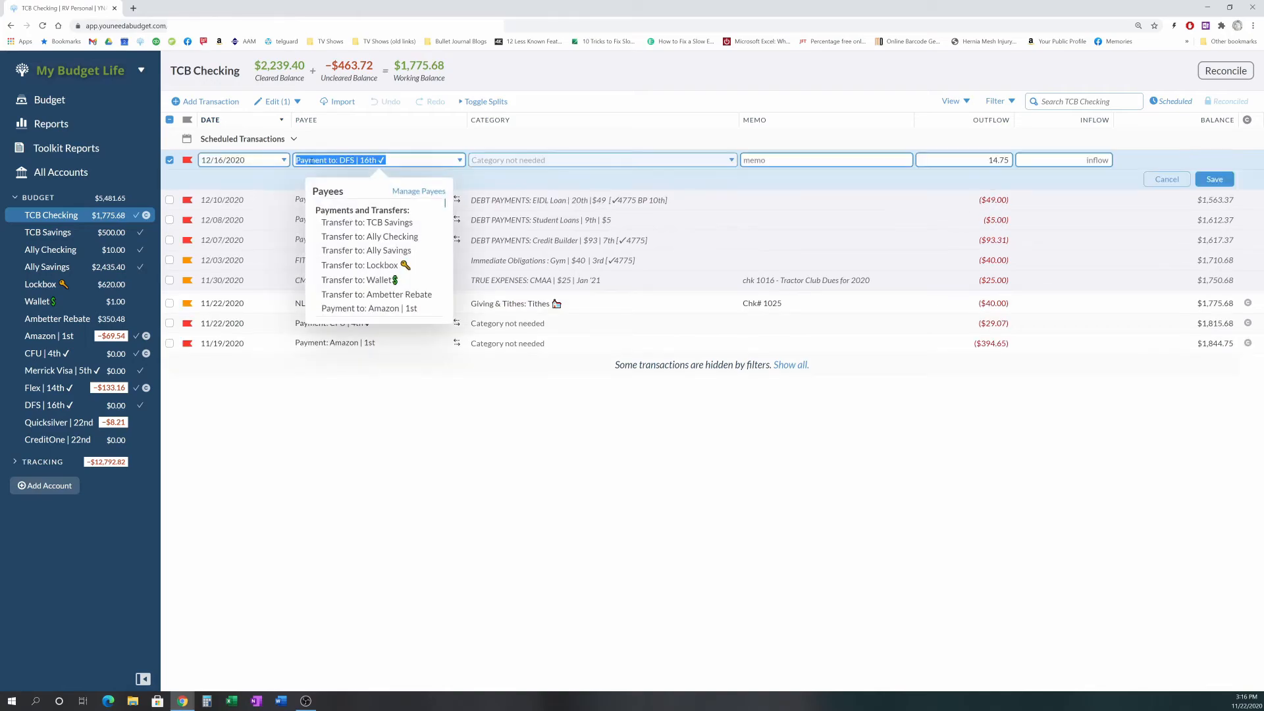
pyautogui.click(298, 102)
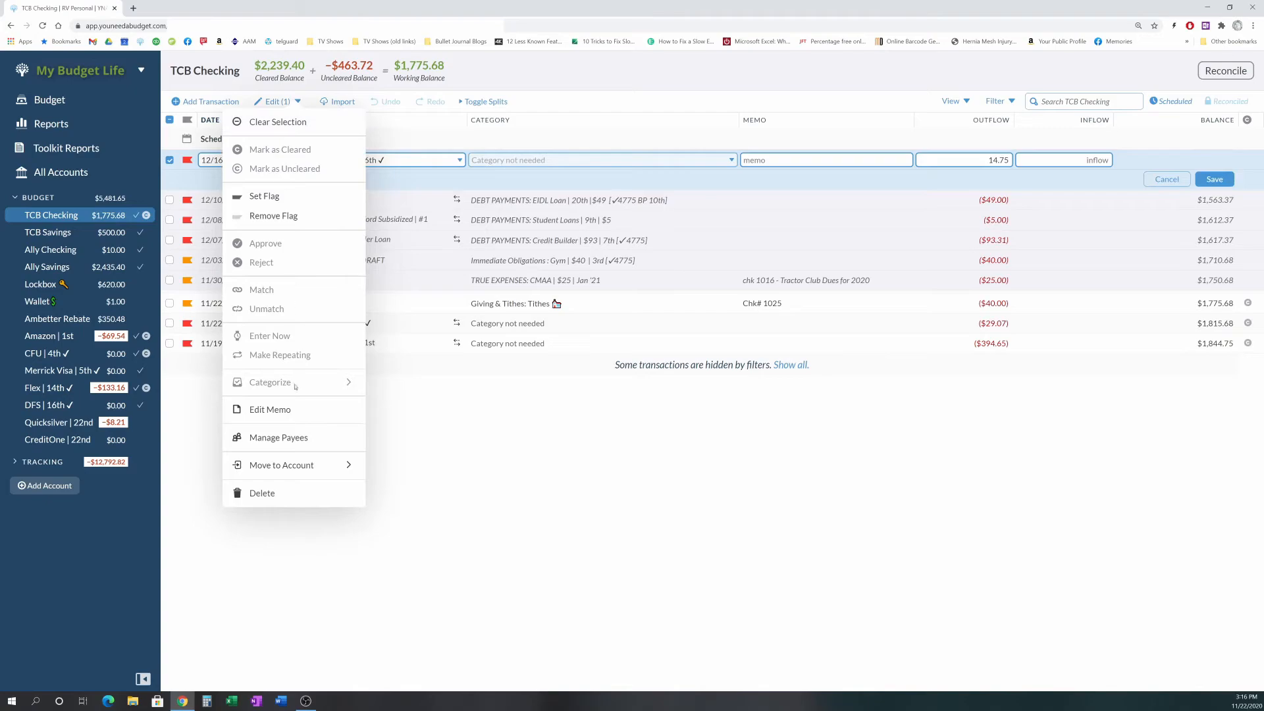
pyautogui.click(274, 494)
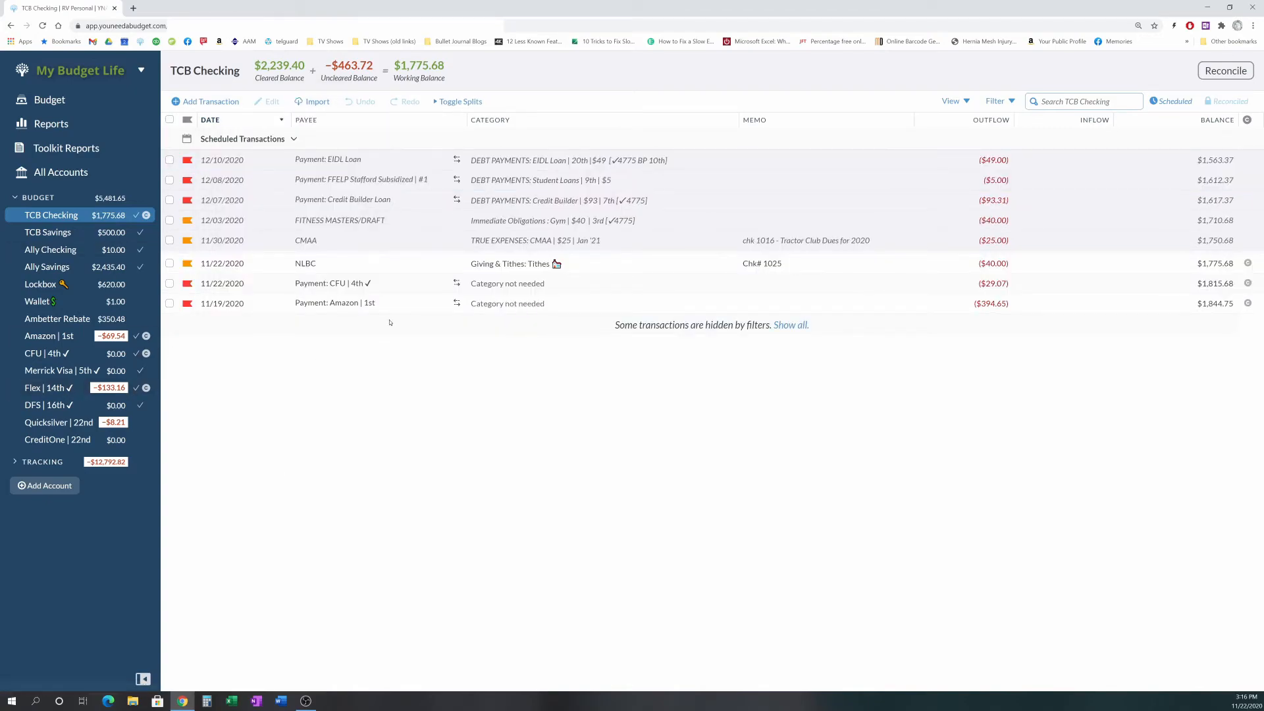
# - Open the November 2020 budget and add $20 to the Clothing & Shoes budgeted amount
pyautogui.click(49, 99)
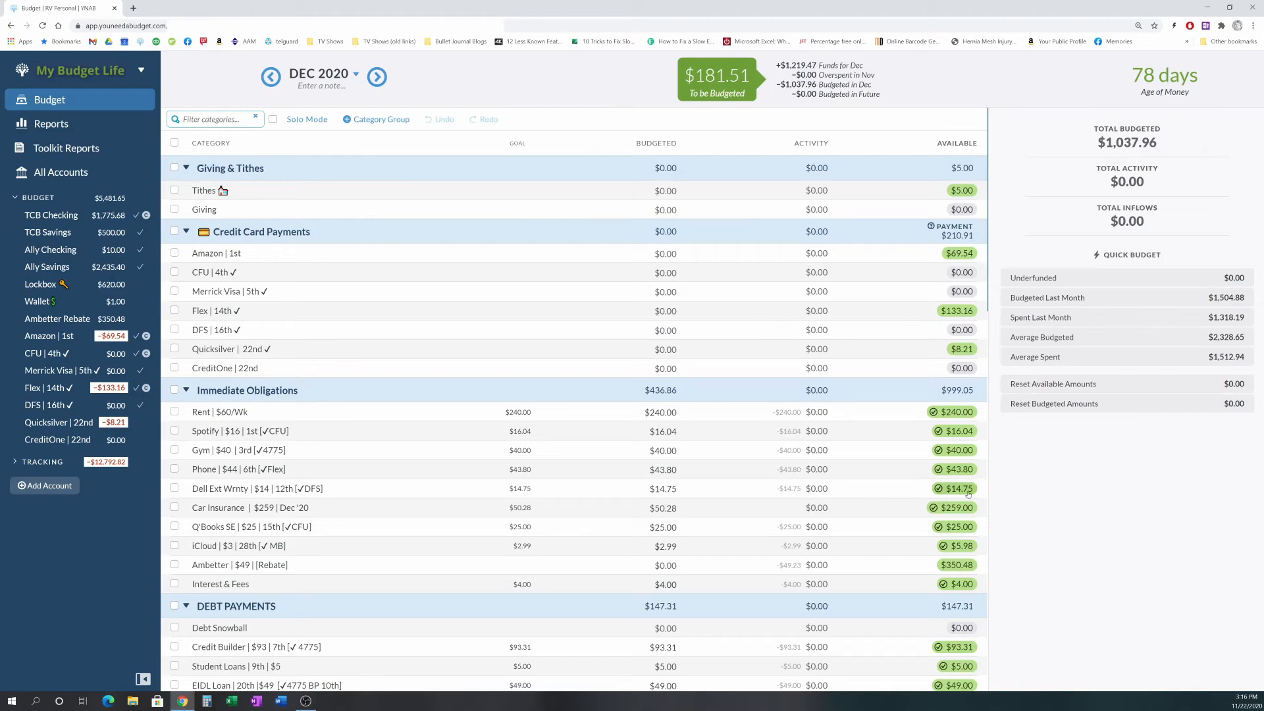
pyautogui.moveTo(964, 494)
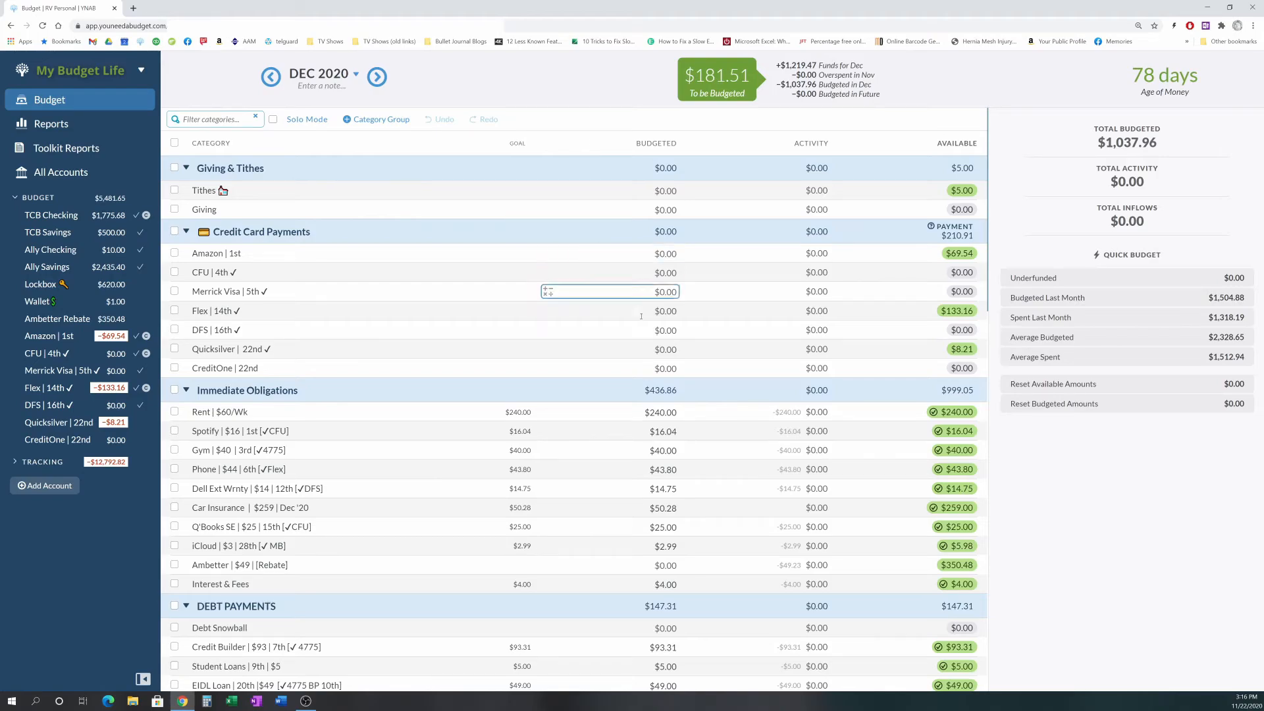
pyautogui.click(270, 77)
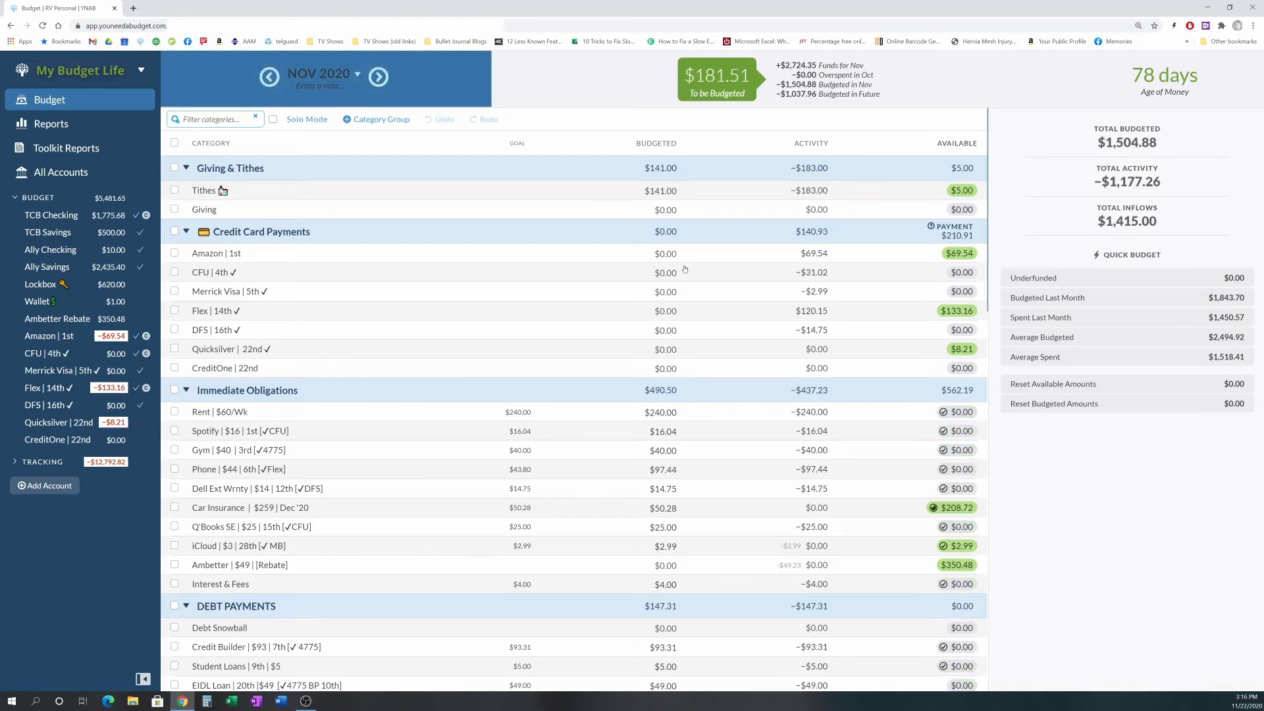
pyautogui.click(662, 273)
pyautogui.scroll(-1, 661, 324)
pyautogui.scroll(-1, 661, 324)
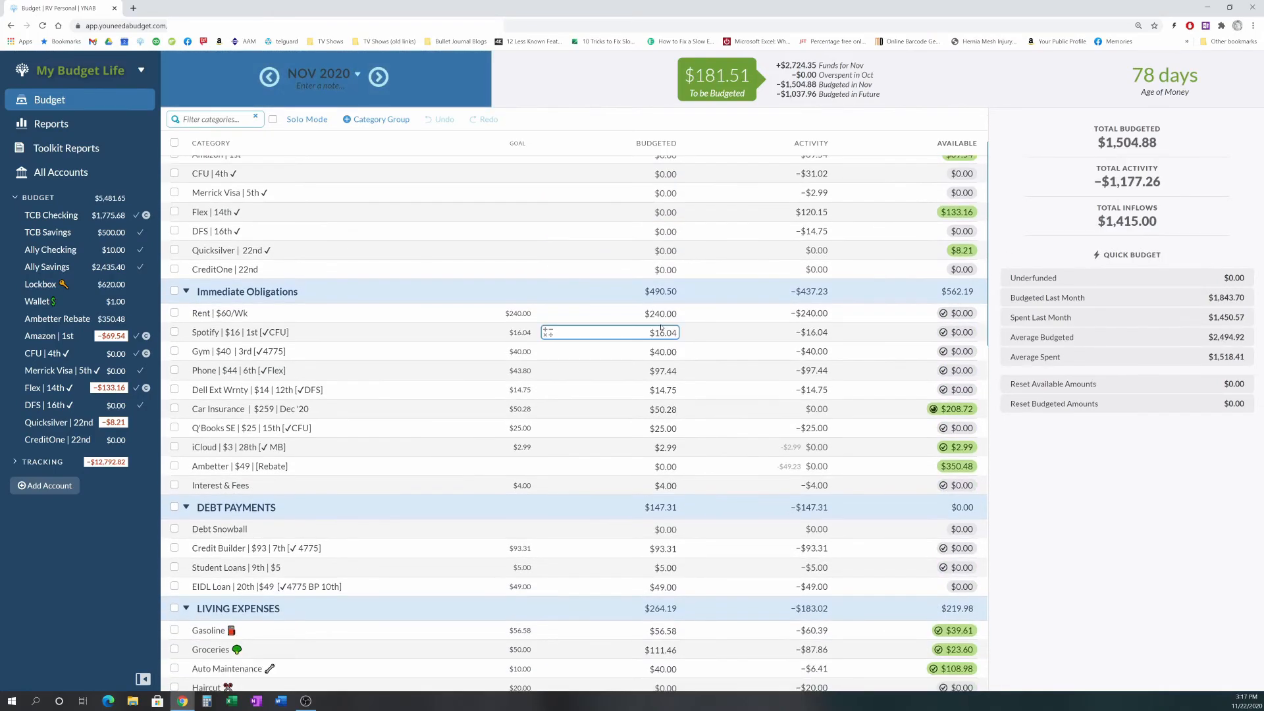
pyautogui.scroll(-1, 662, 328)
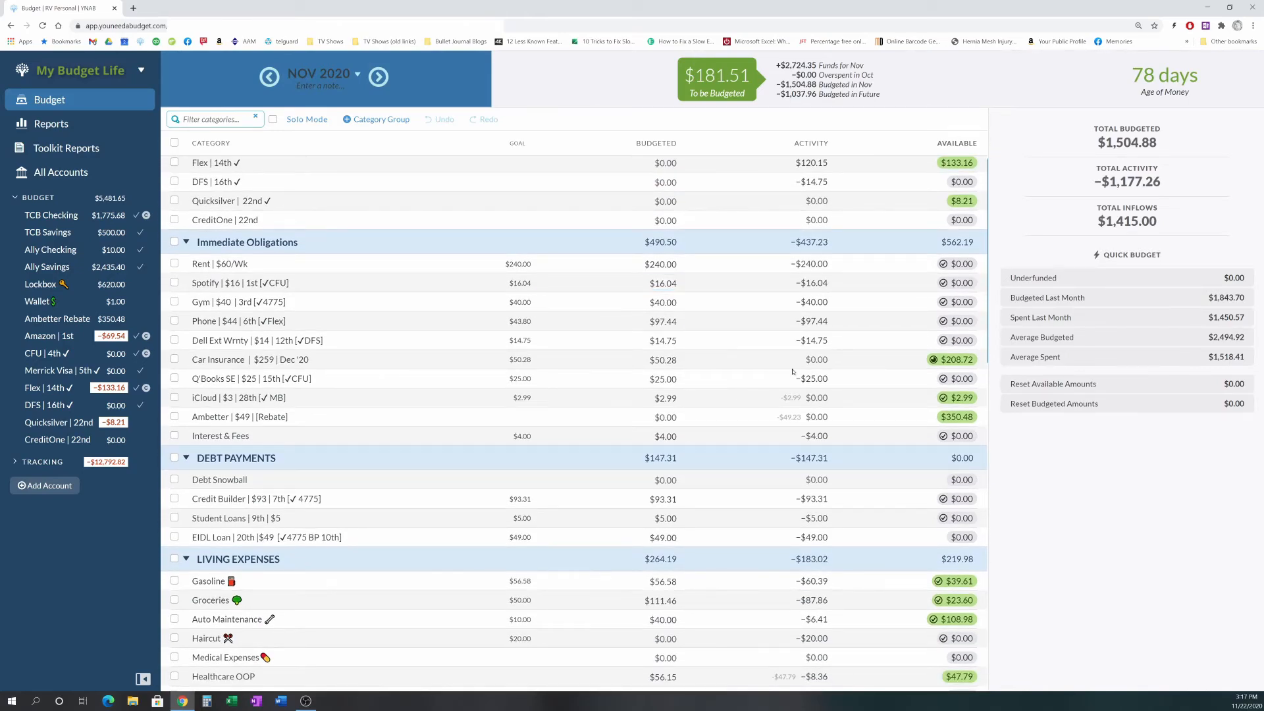
pyautogui.scroll(-7, 793, 372)
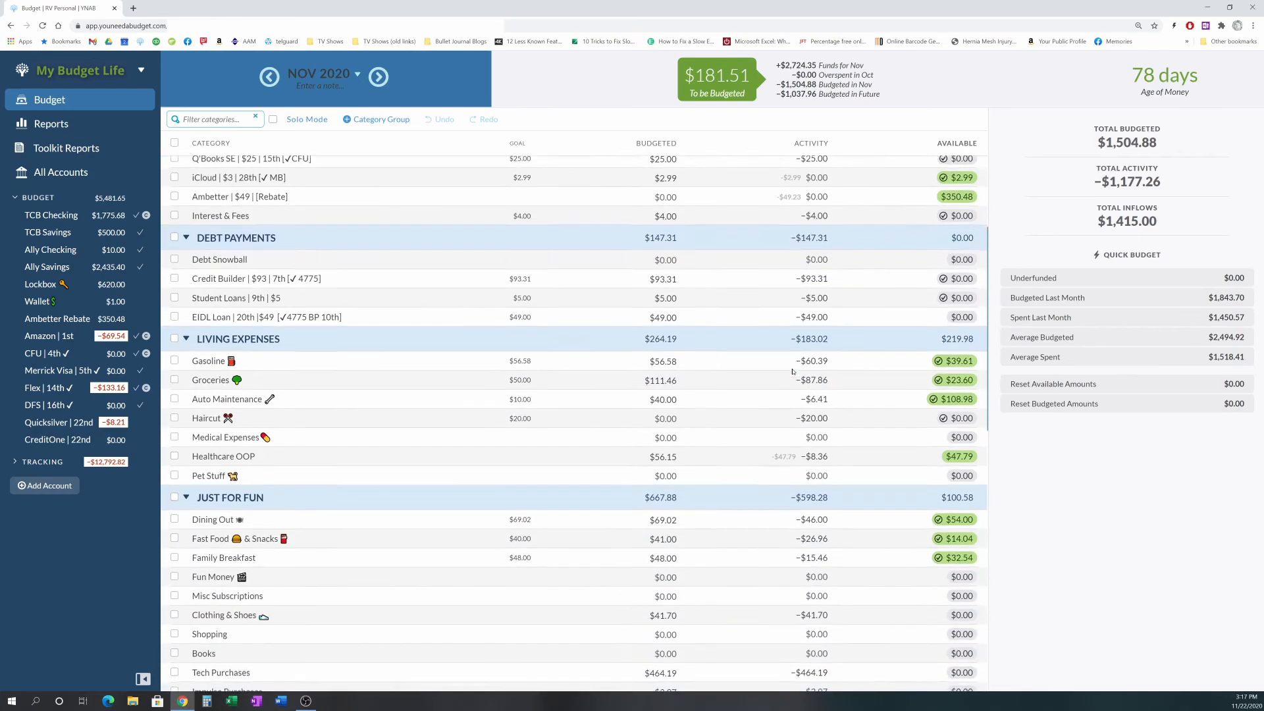
pyautogui.scroll(-1, 803, 422)
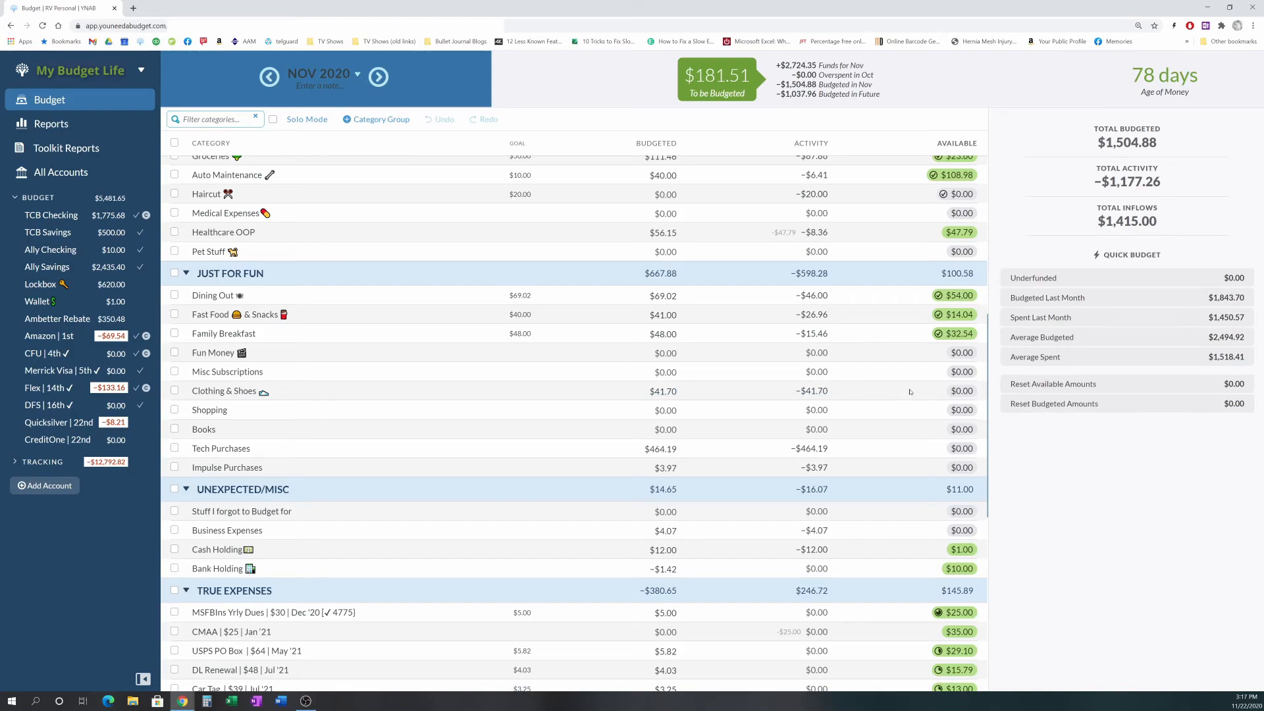
pyautogui.click(663, 391)
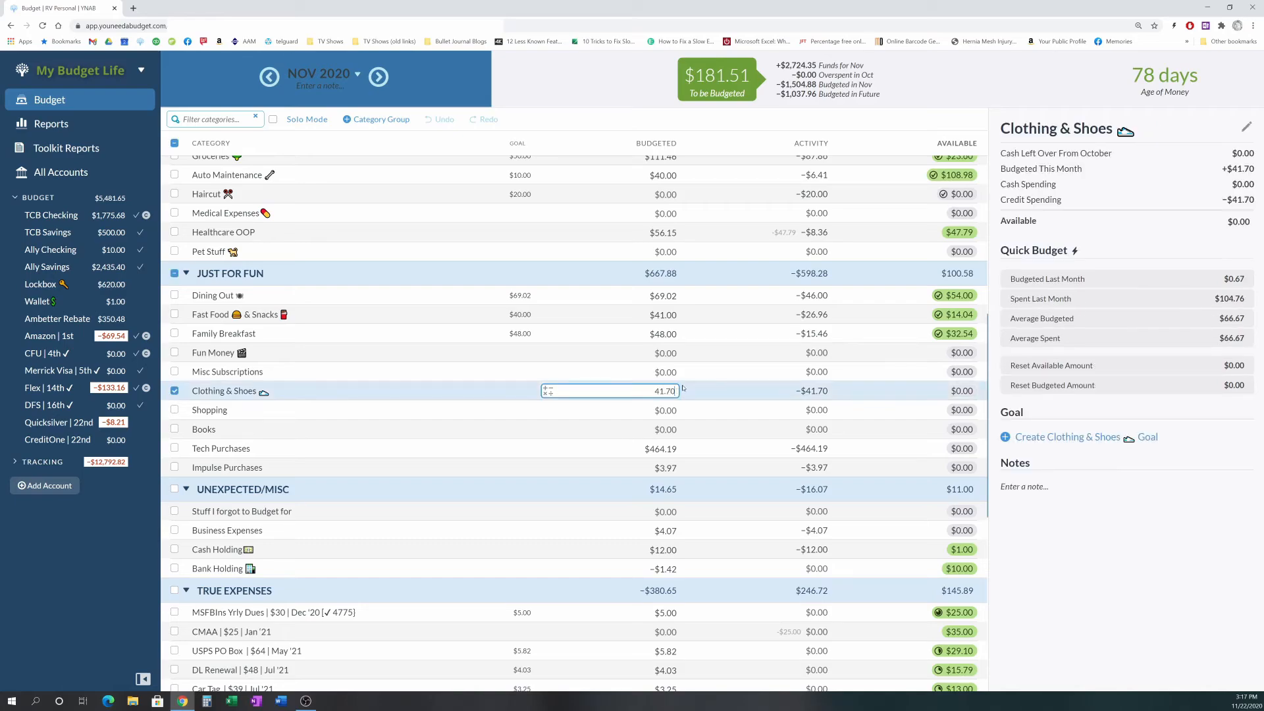
pyautogui.write('+20')
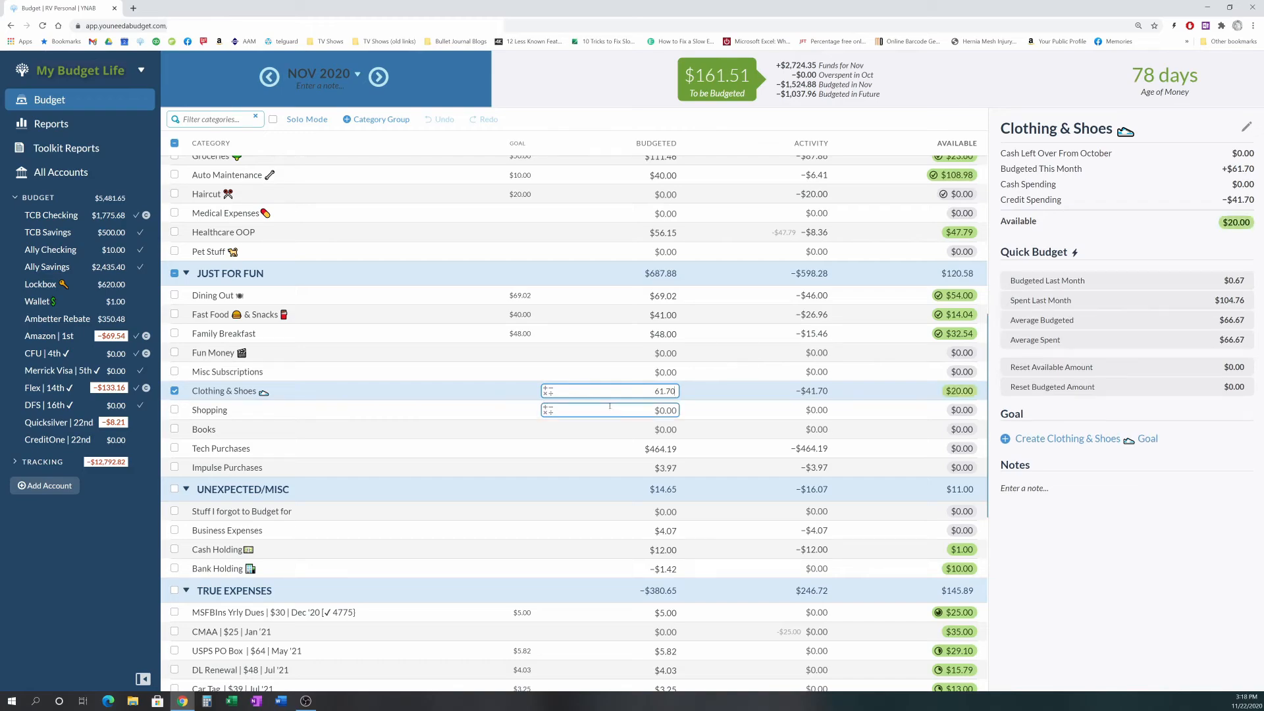
# - Move the $161.51 left in To Be Budgeted into the Bank Holding category
pyautogui.scroll(-2, 721, 482)
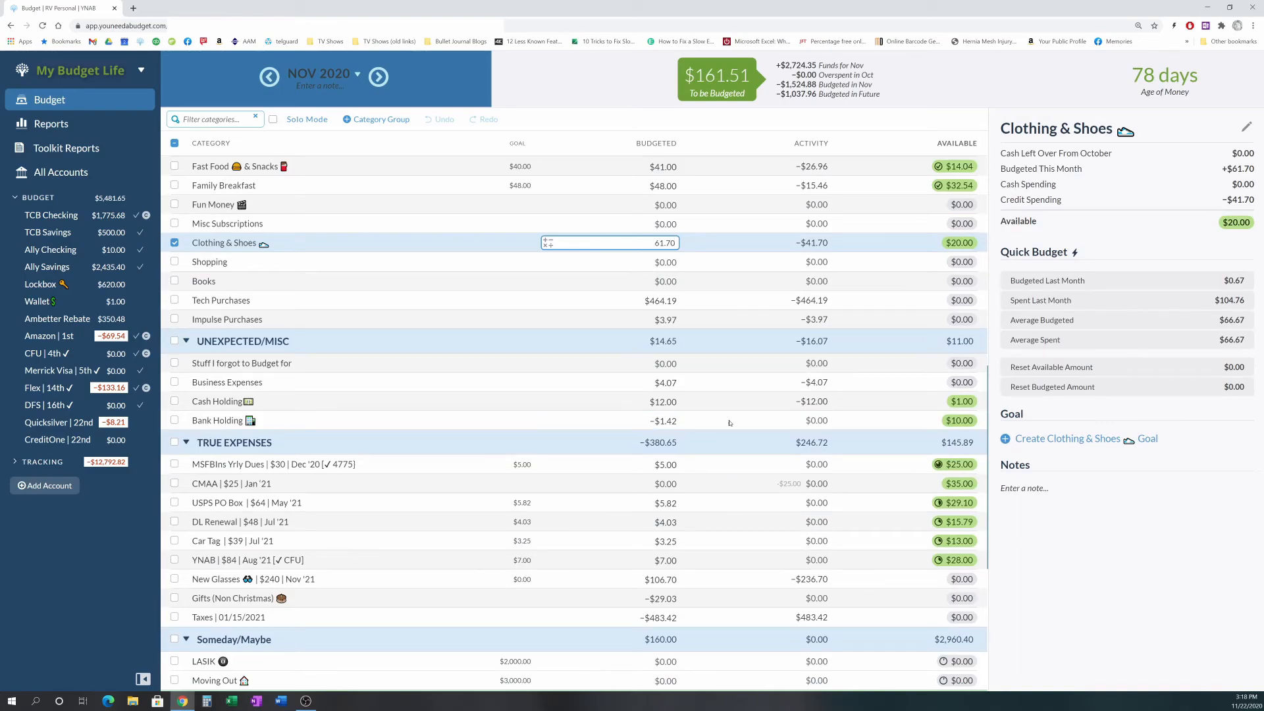
pyautogui.click(677, 420)
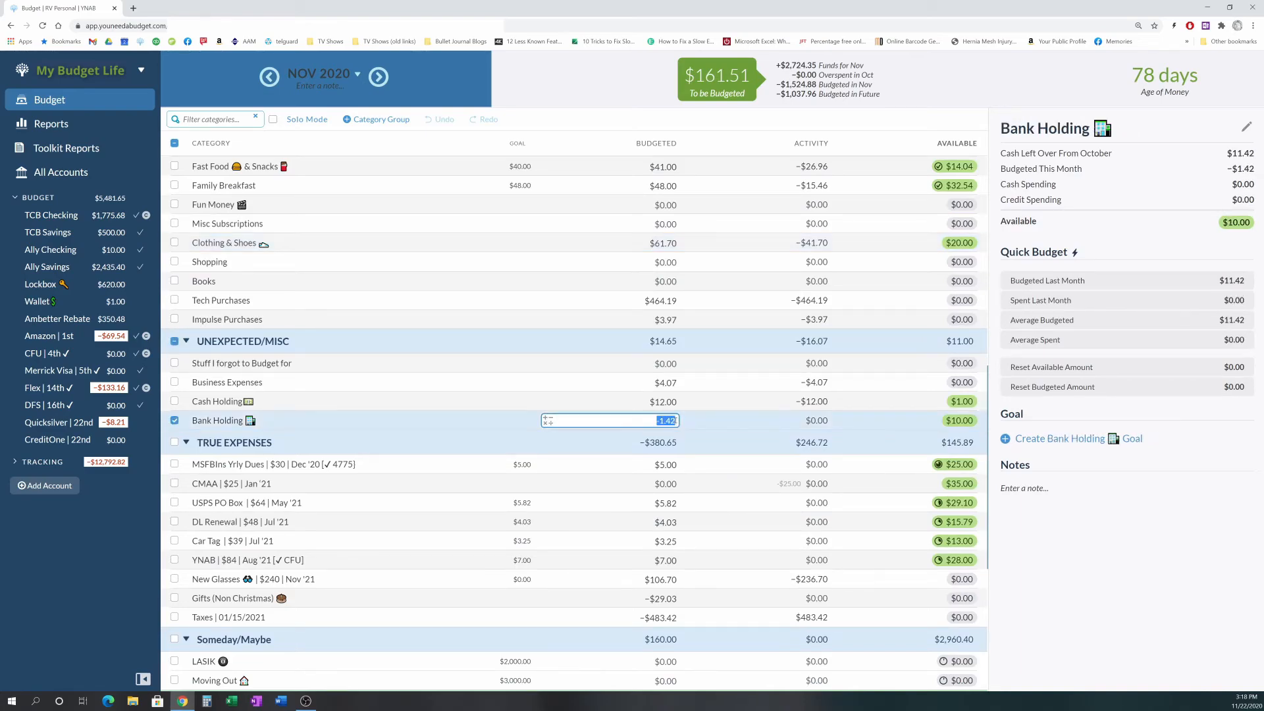
pyautogui.press('Return')
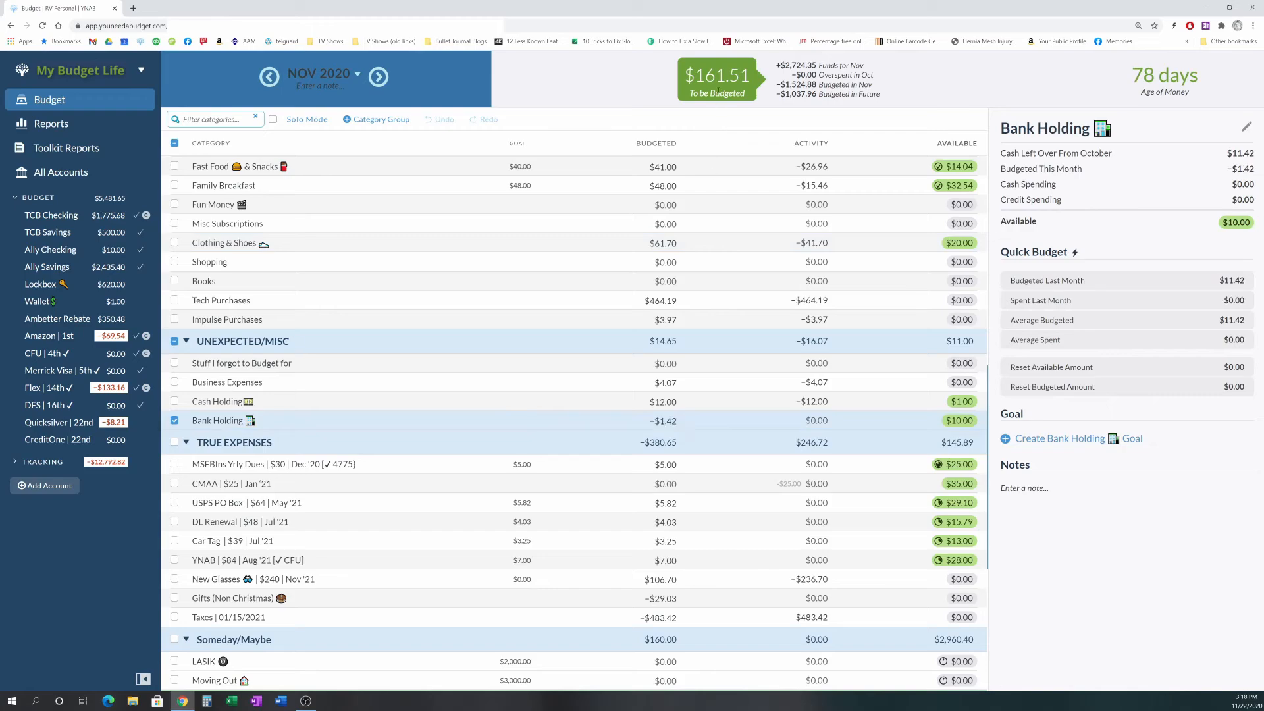
pyautogui.click(720, 80)
pyautogui.click(669, 194)
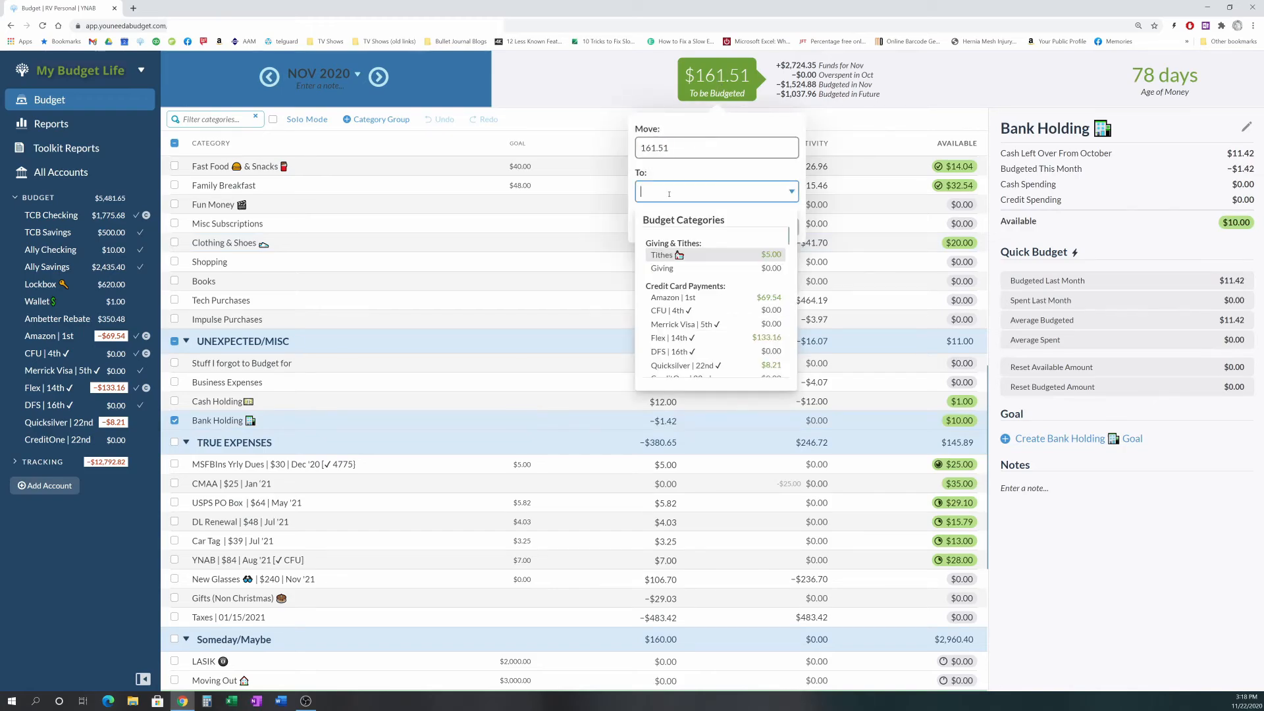
pyautogui.write('bank')
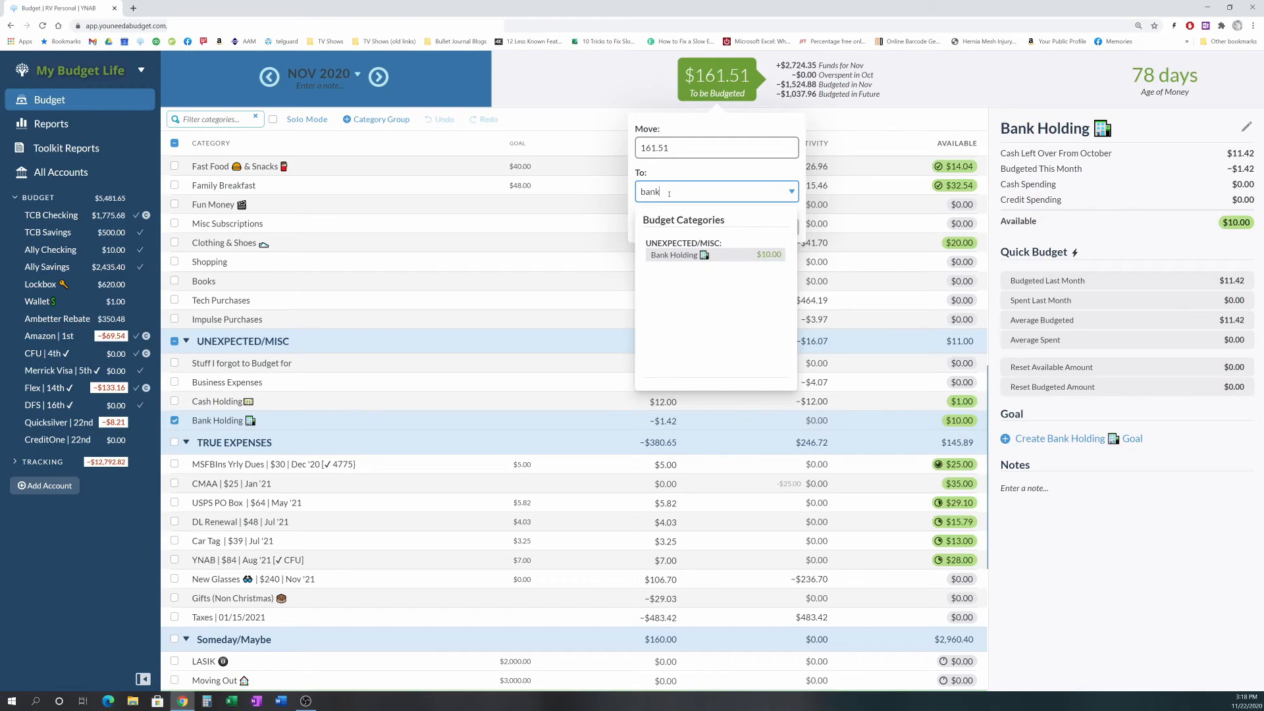
pyautogui.click(679, 255)
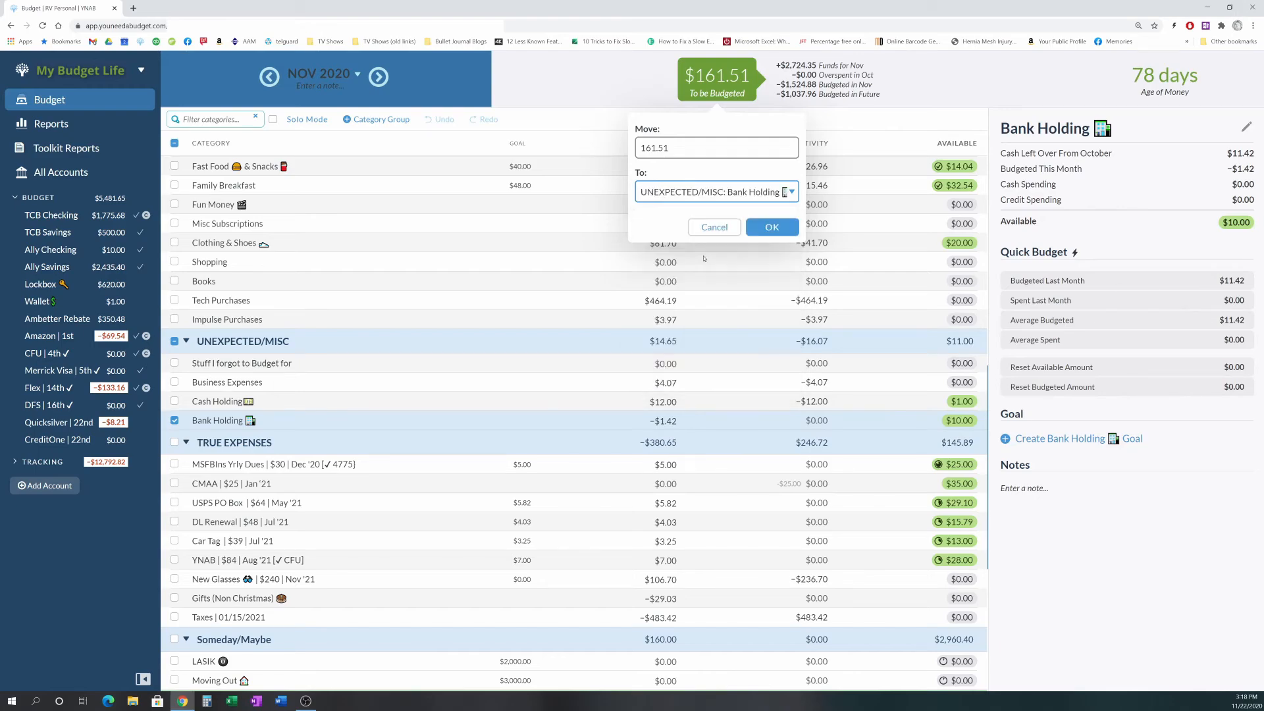
pyautogui.click(768, 225)
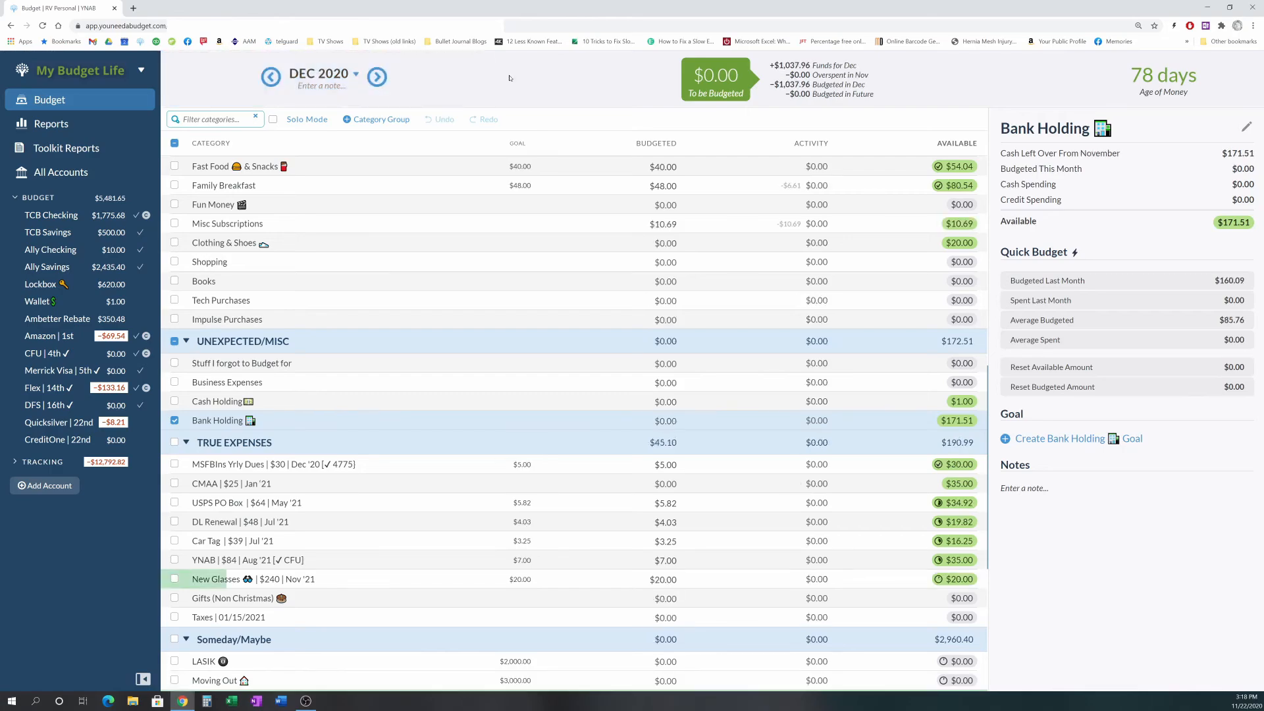
# - Review the November and December category balances across all groups, then glance at the TCB Checking register
pyautogui.scroll(-5, 561, 331)
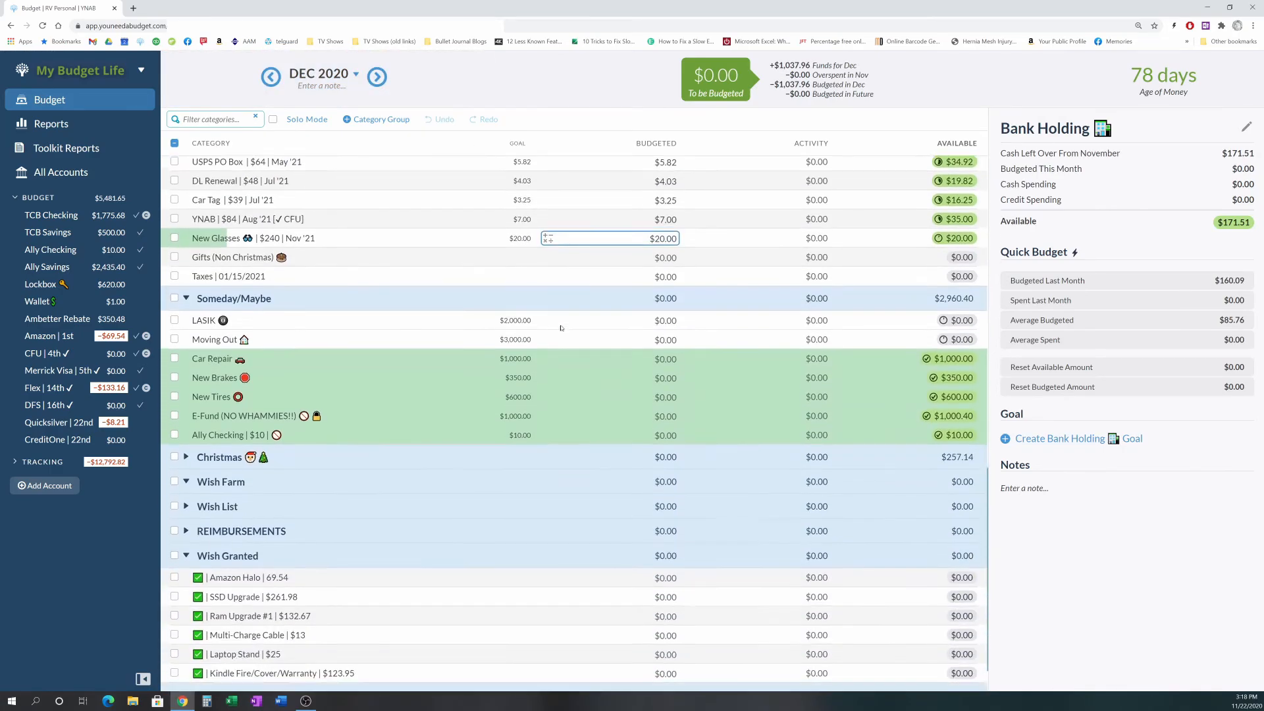
pyautogui.scroll(1, 561, 326)
pyautogui.scroll(20, 561, 325)
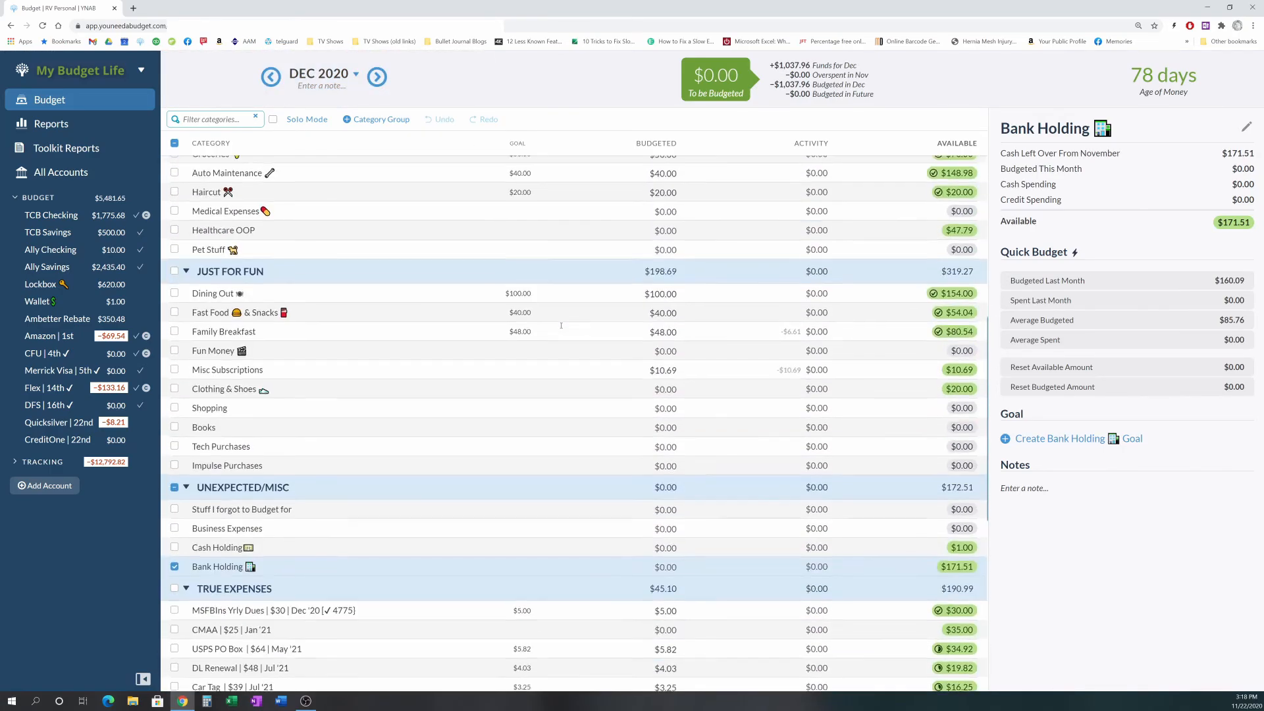
pyautogui.scroll(2, 561, 325)
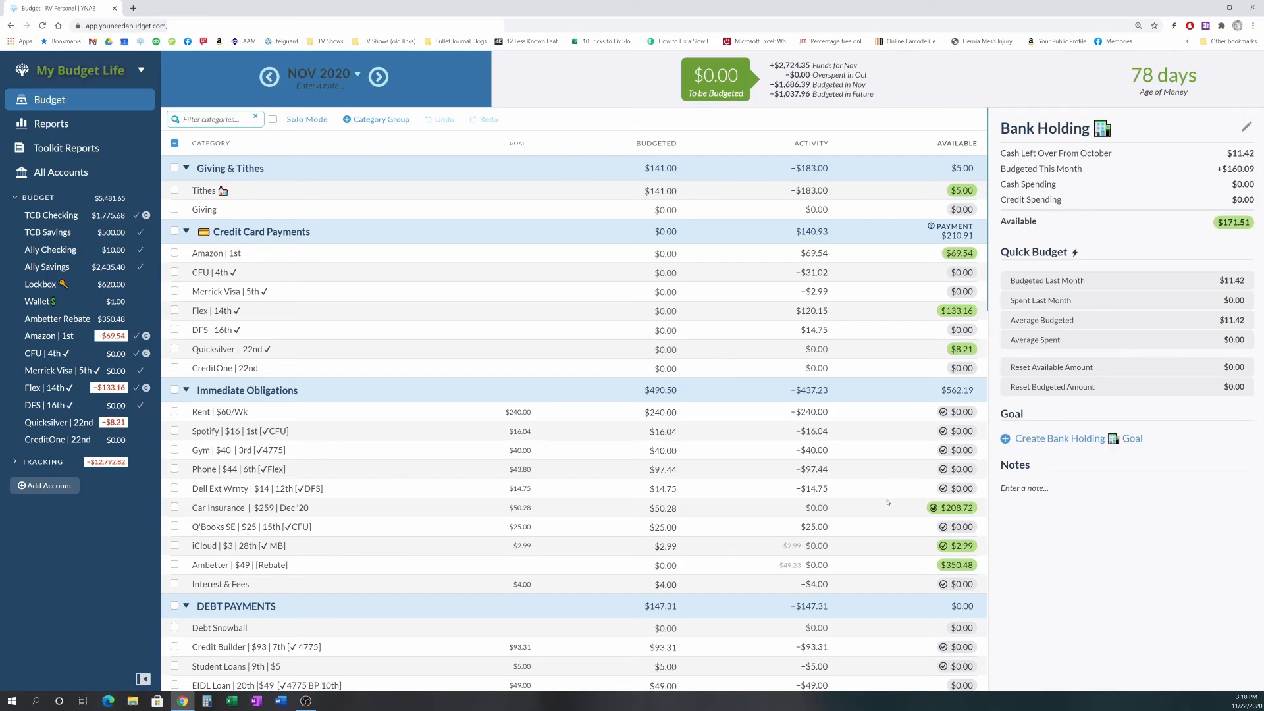
pyautogui.scroll(-3, 590, 327)
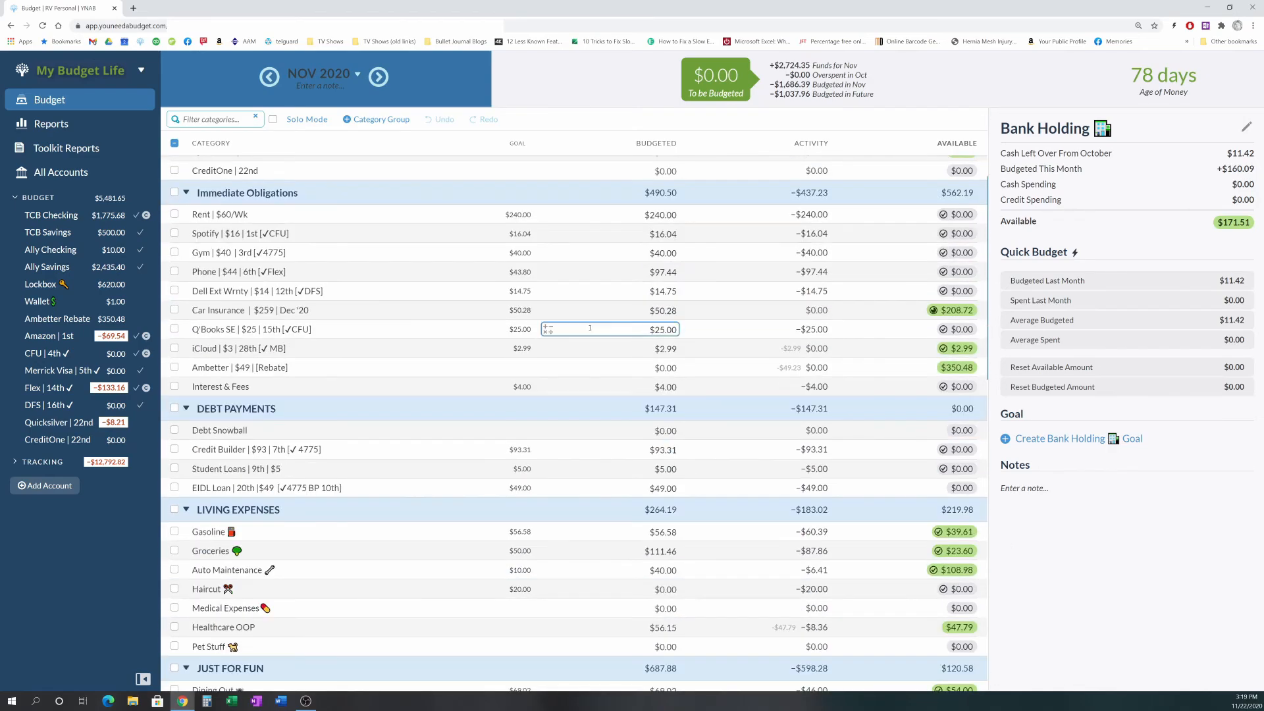
pyautogui.scroll(3, 590, 327)
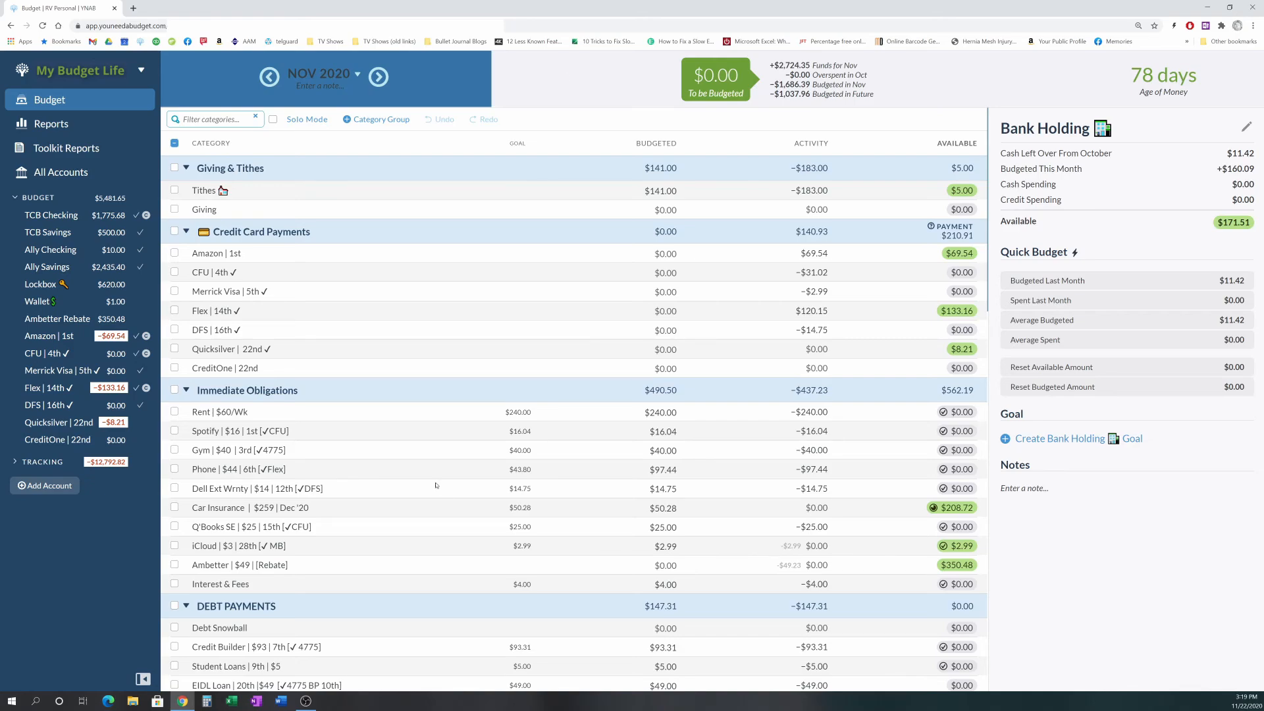
pyautogui.scroll(-5, 436, 485)
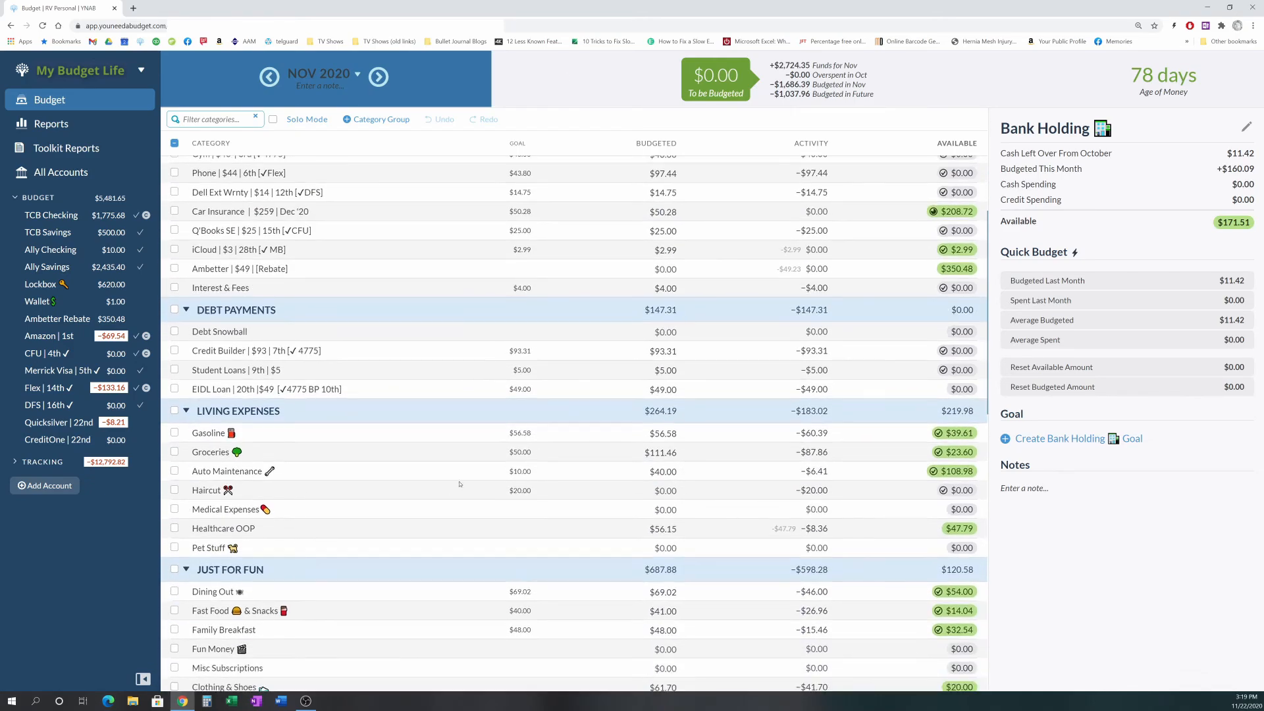
pyautogui.click(629, 337)
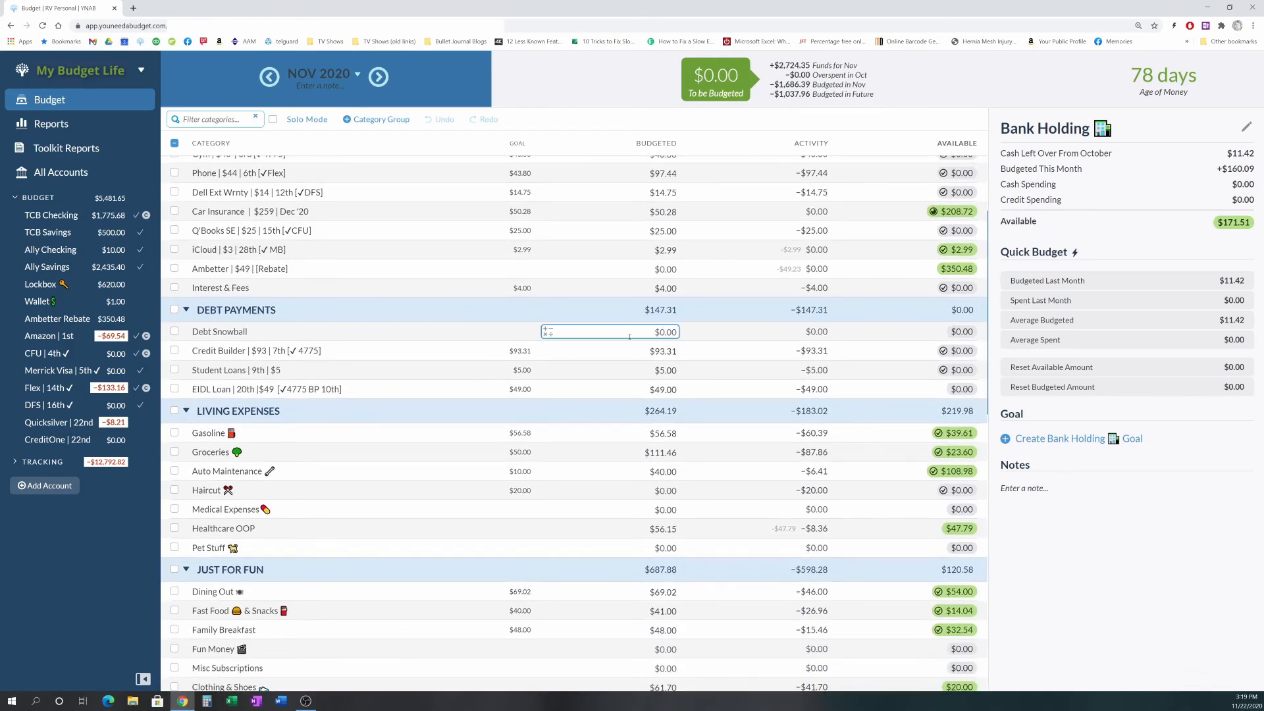
pyautogui.scroll(-6, 612, 382)
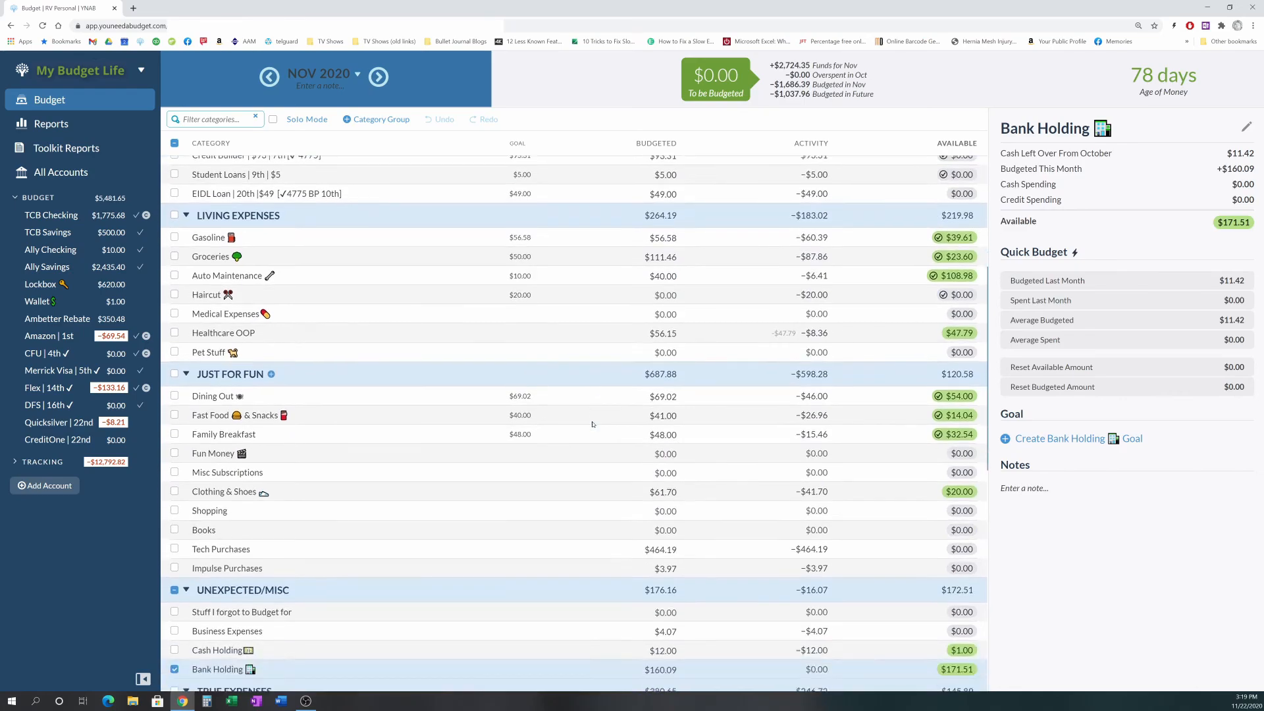
pyautogui.scroll(-2, 592, 424)
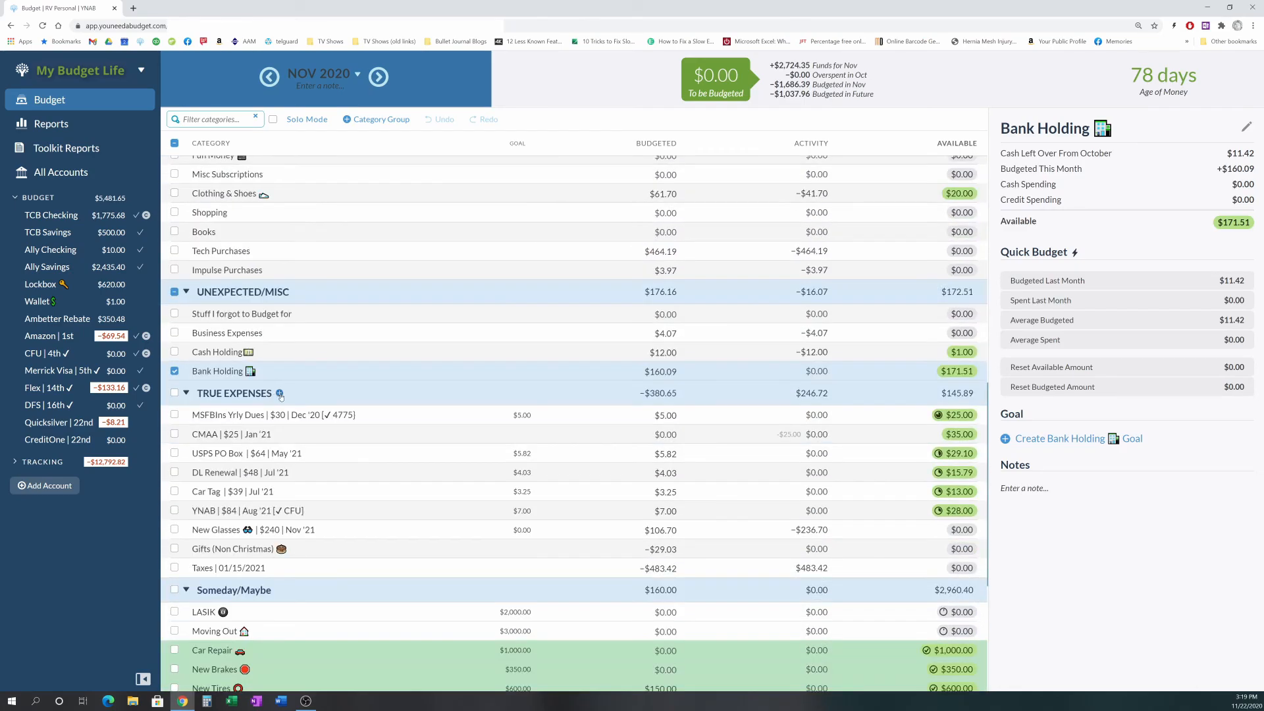
pyautogui.click(175, 291)
pyautogui.scroll(-3, 351, 382)
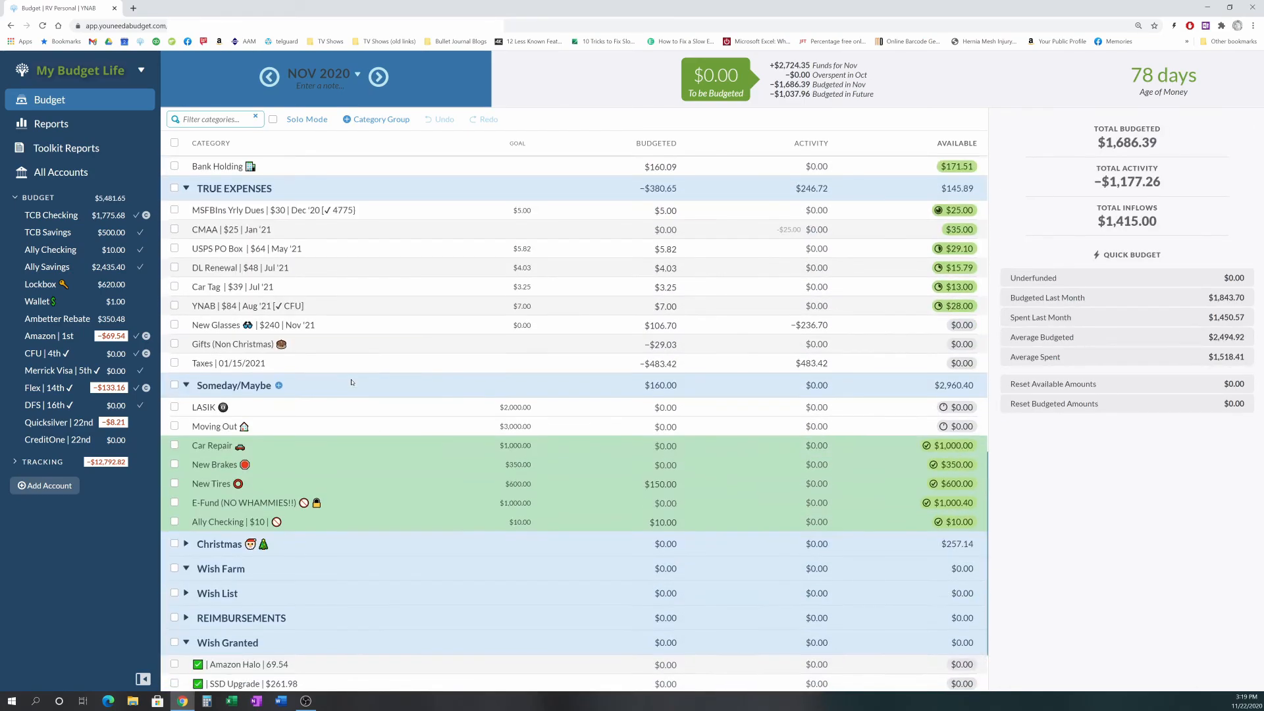
pyautogui.scroll(-1, 352, 375)
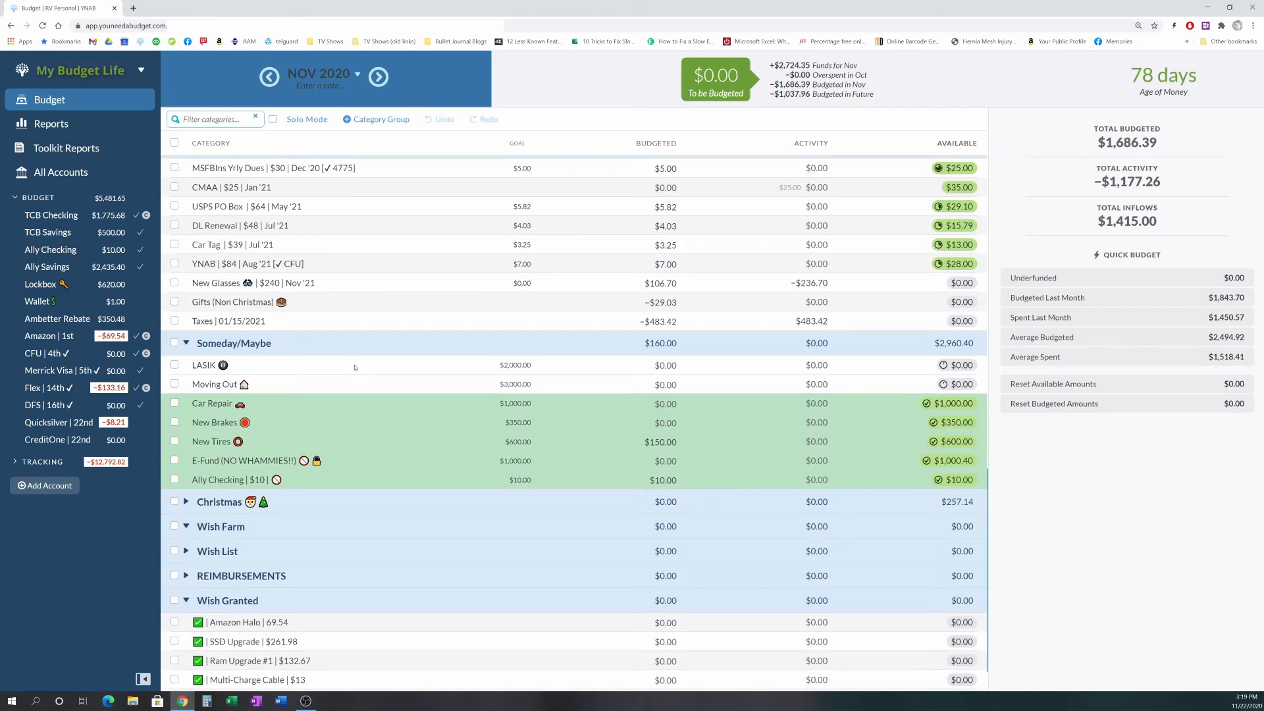
pyautogui.scroll(7, 355, 367)
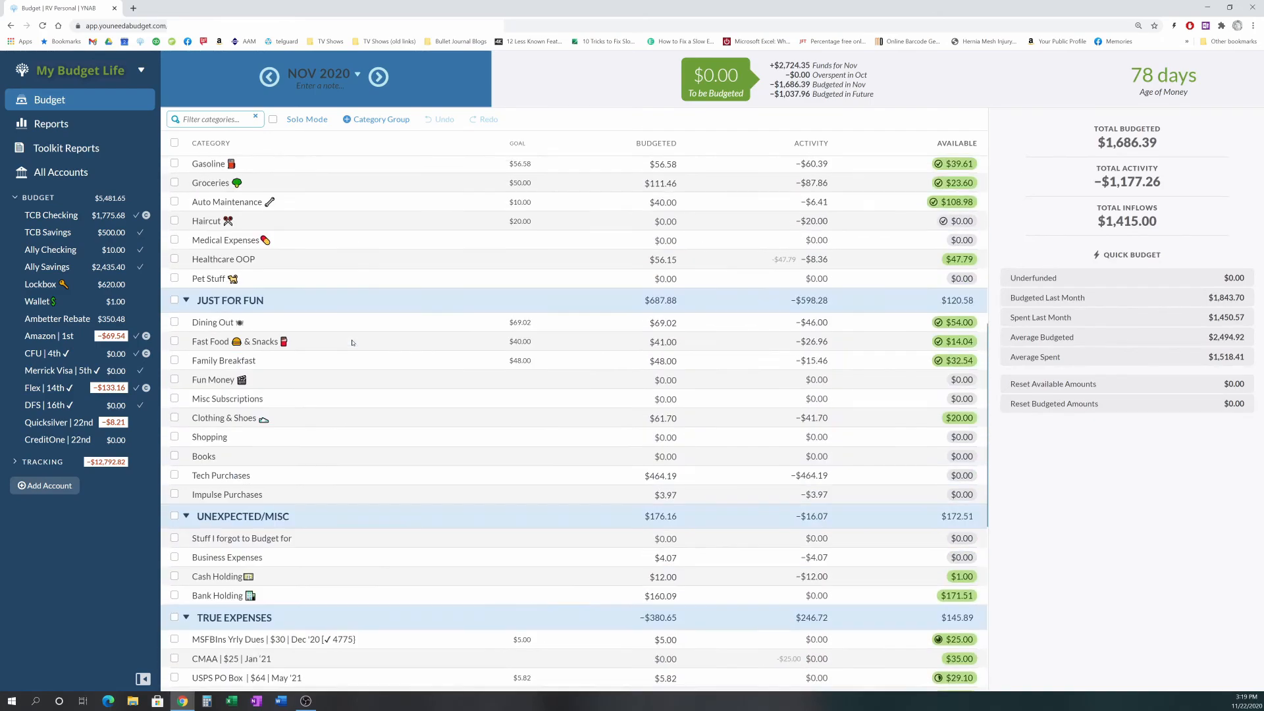
pyautogui.scroll(15, 352, 342)
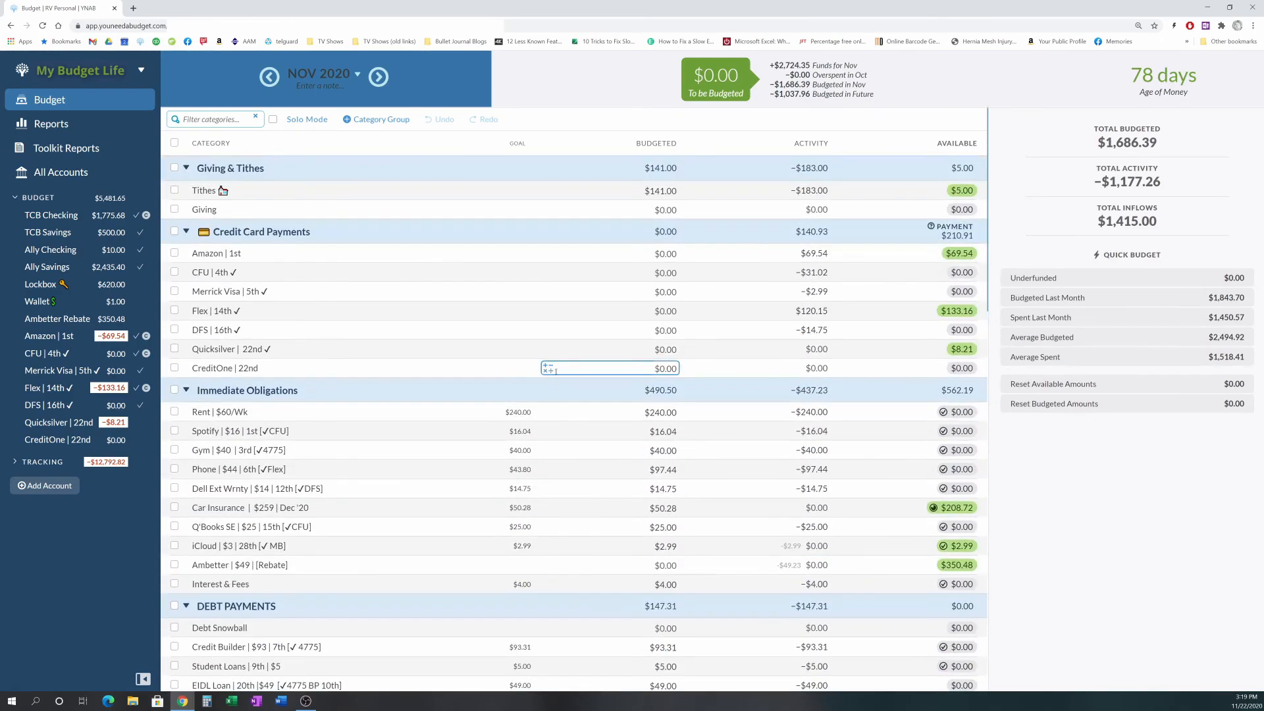
pyautogui.scroll(-5, 567, 363)
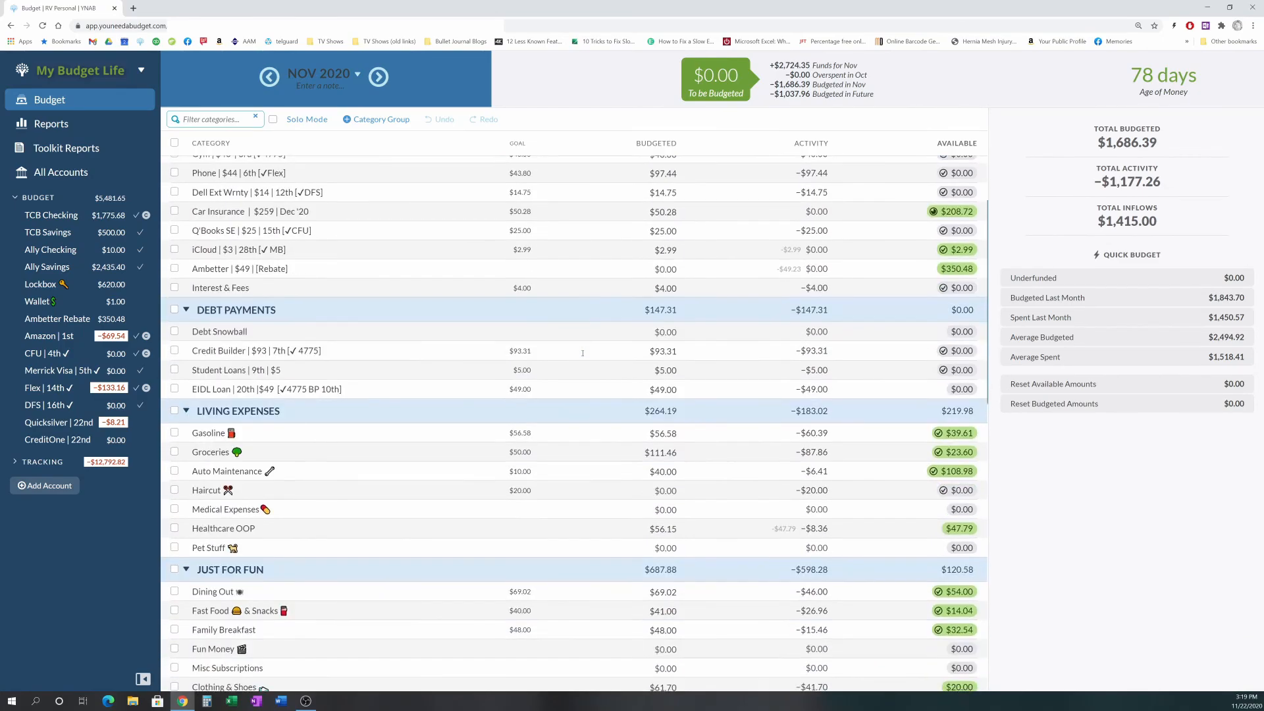
pyautogui.scroll(-4, 583, 353)
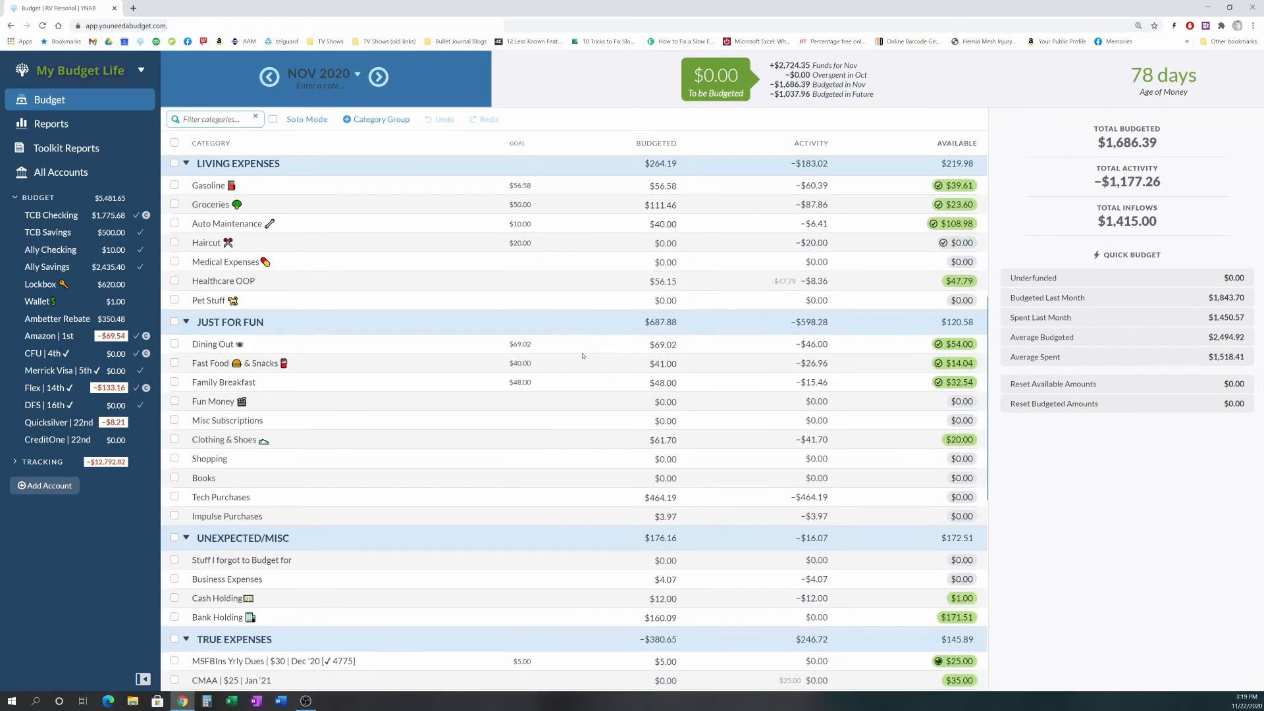
pyautogui.scroll(-4, 582, 355)
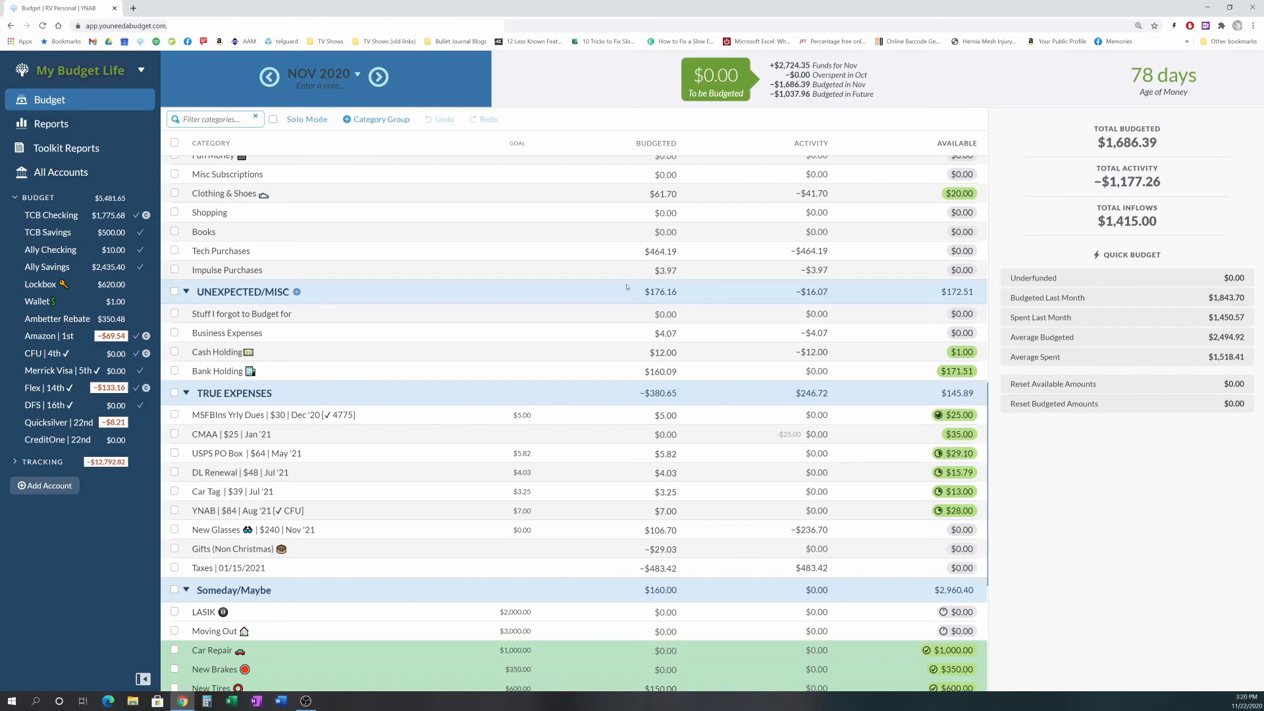
pyautogui.click(39, 223)
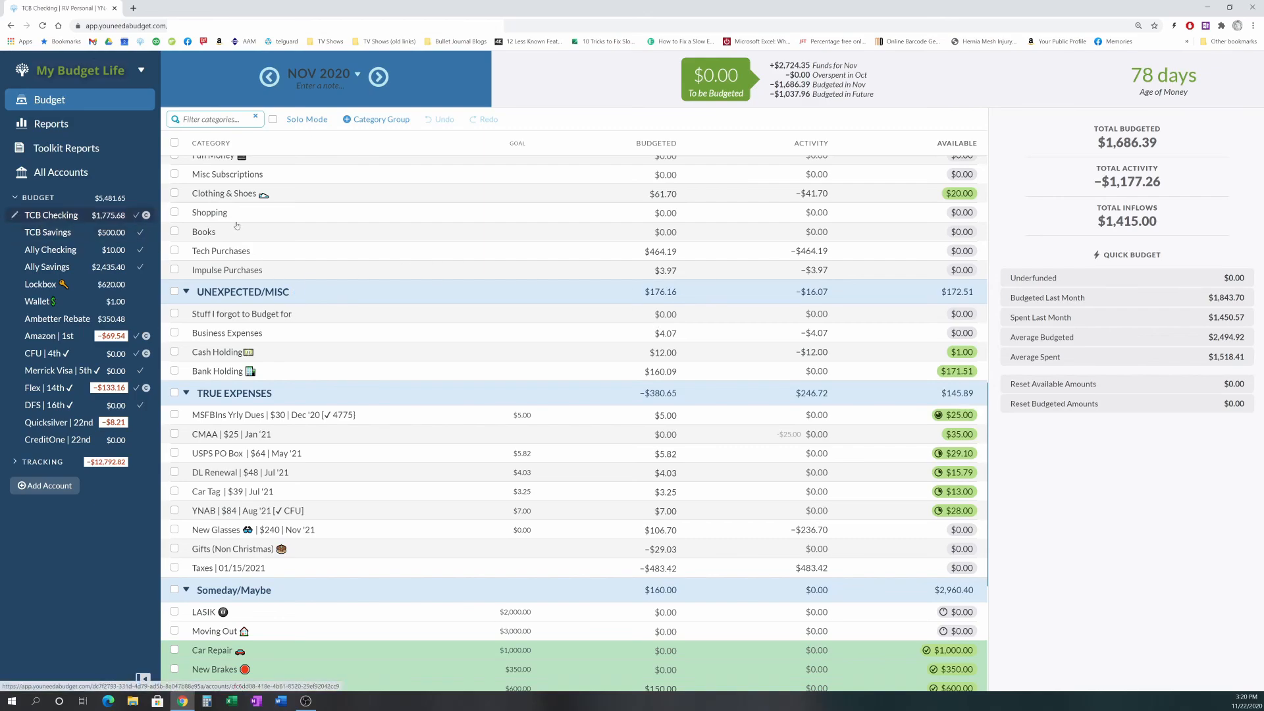
pyautogui.click(83, 107)
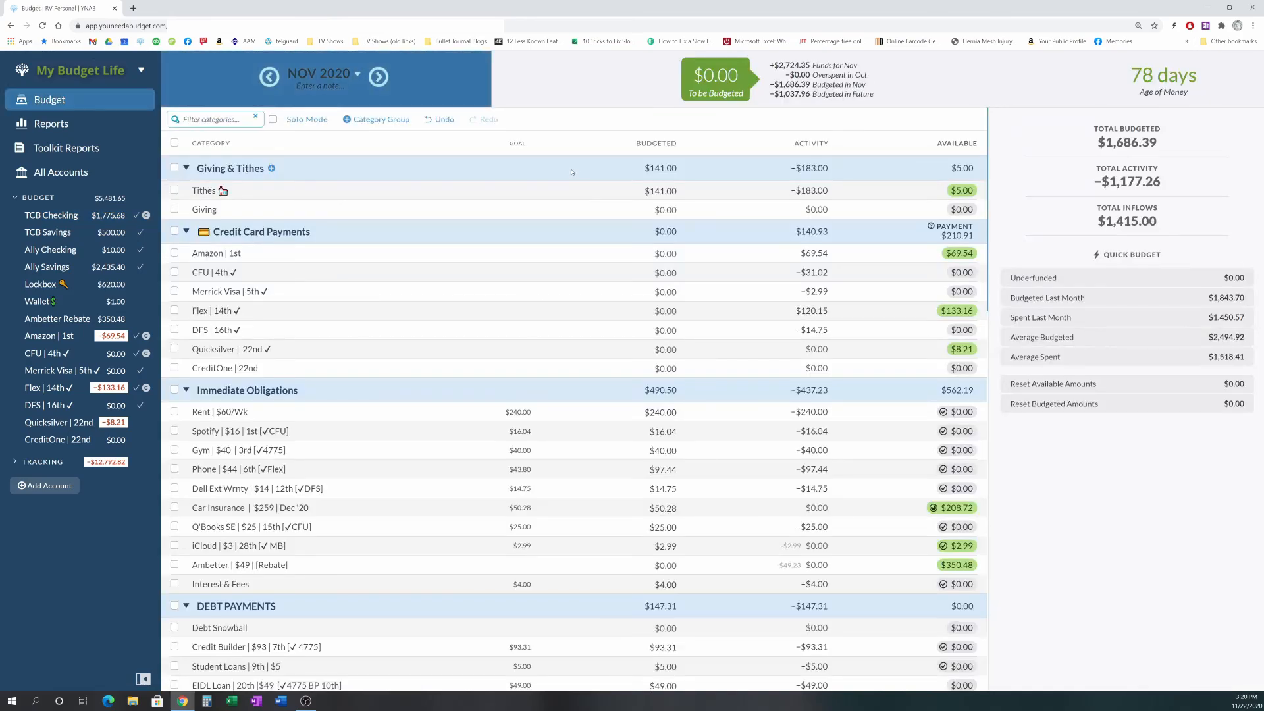